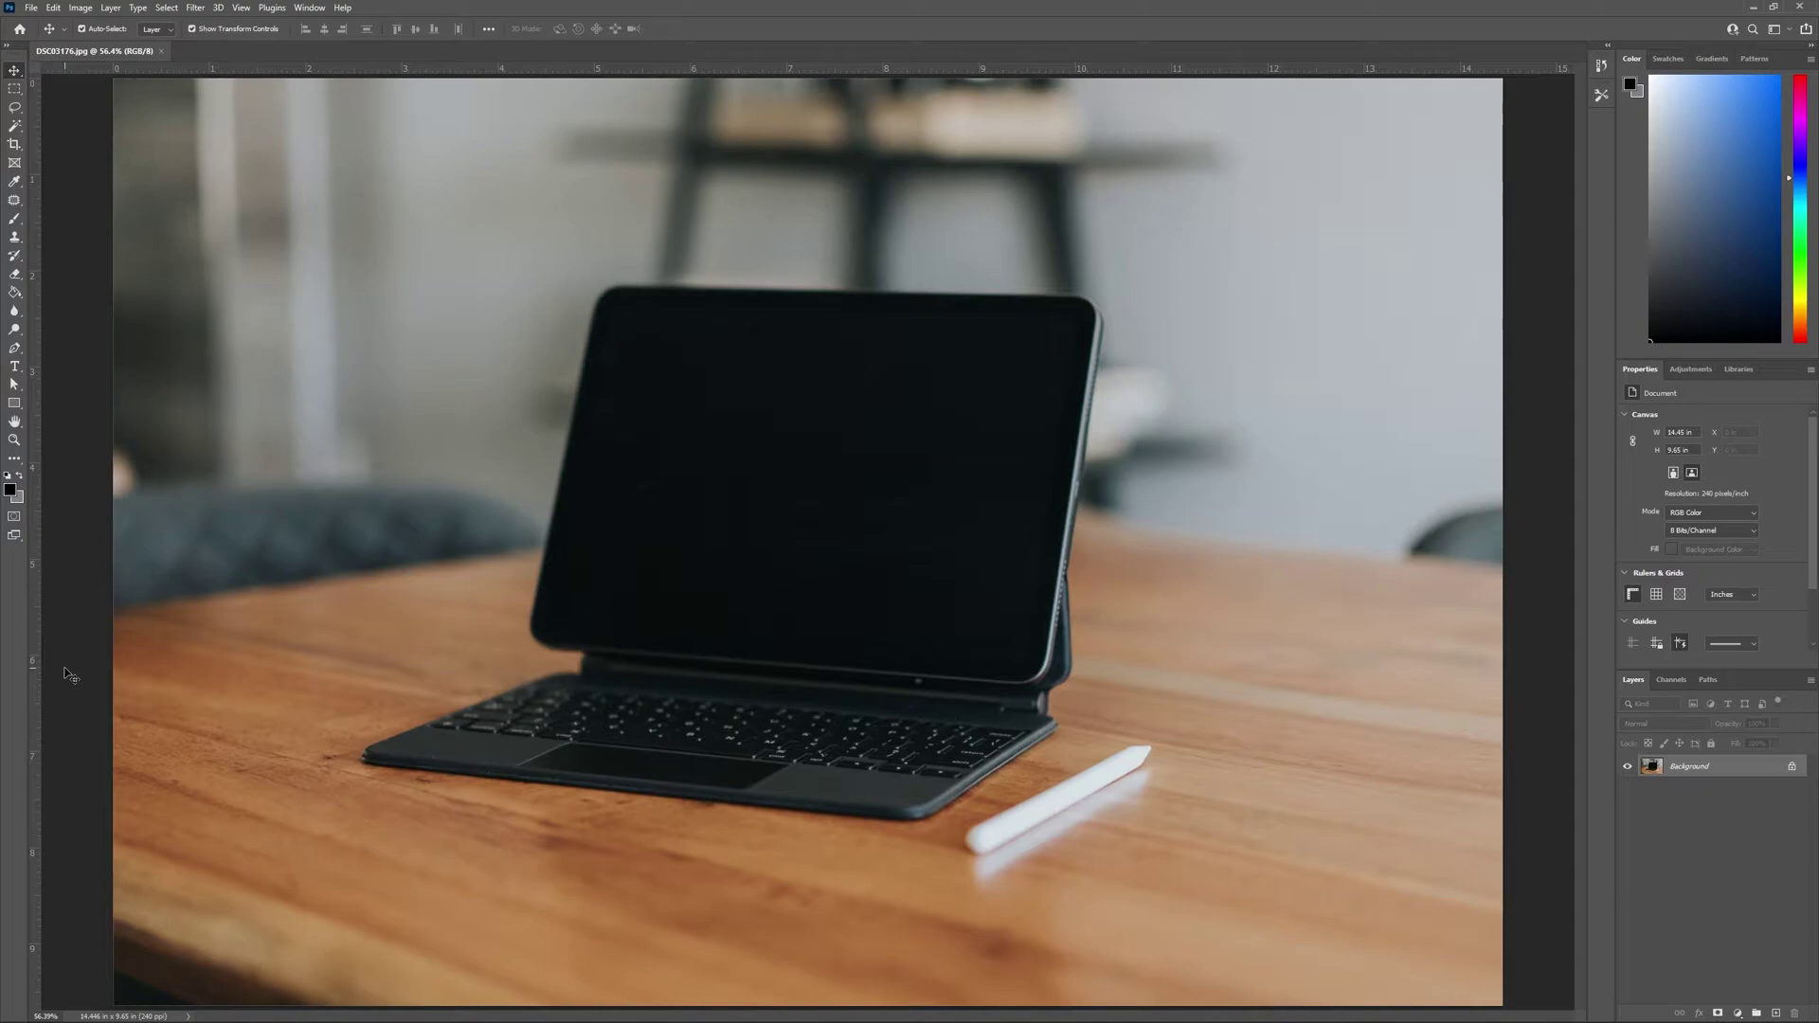
Step: Draw a rectangle over the tablet screen with the Rectangle Tool
click(16, 404)
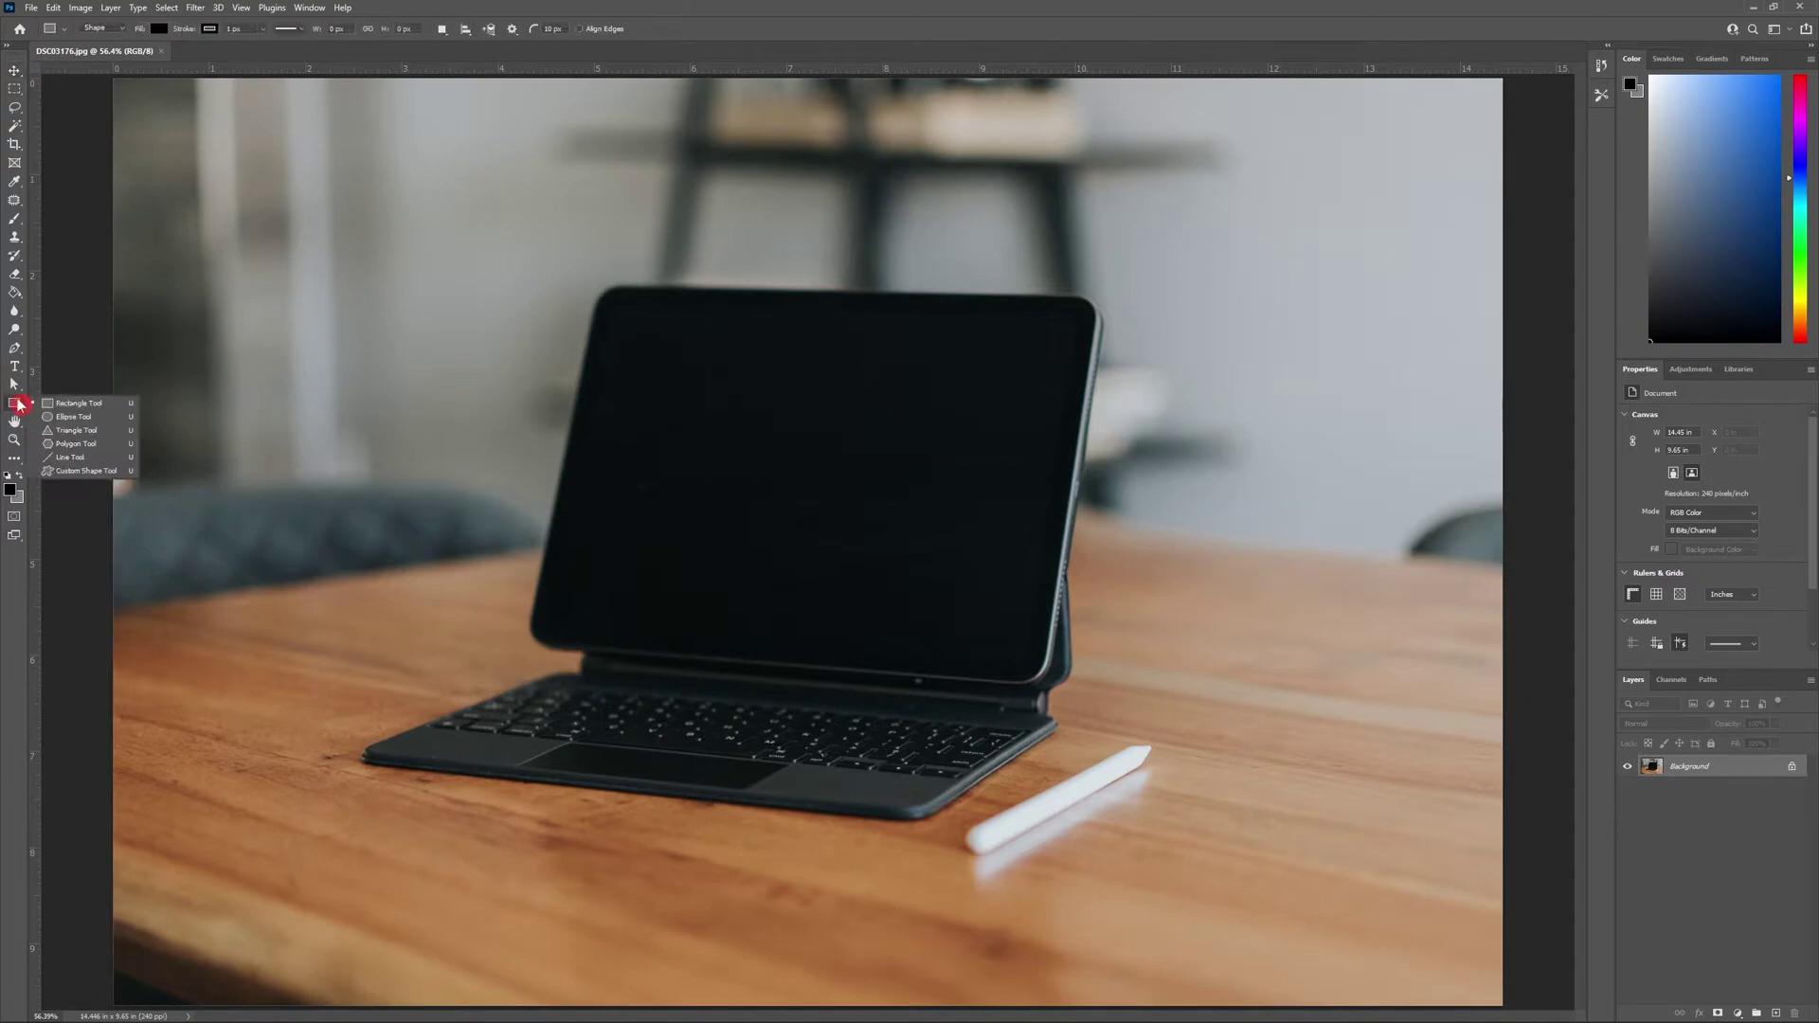
click(103, 407)
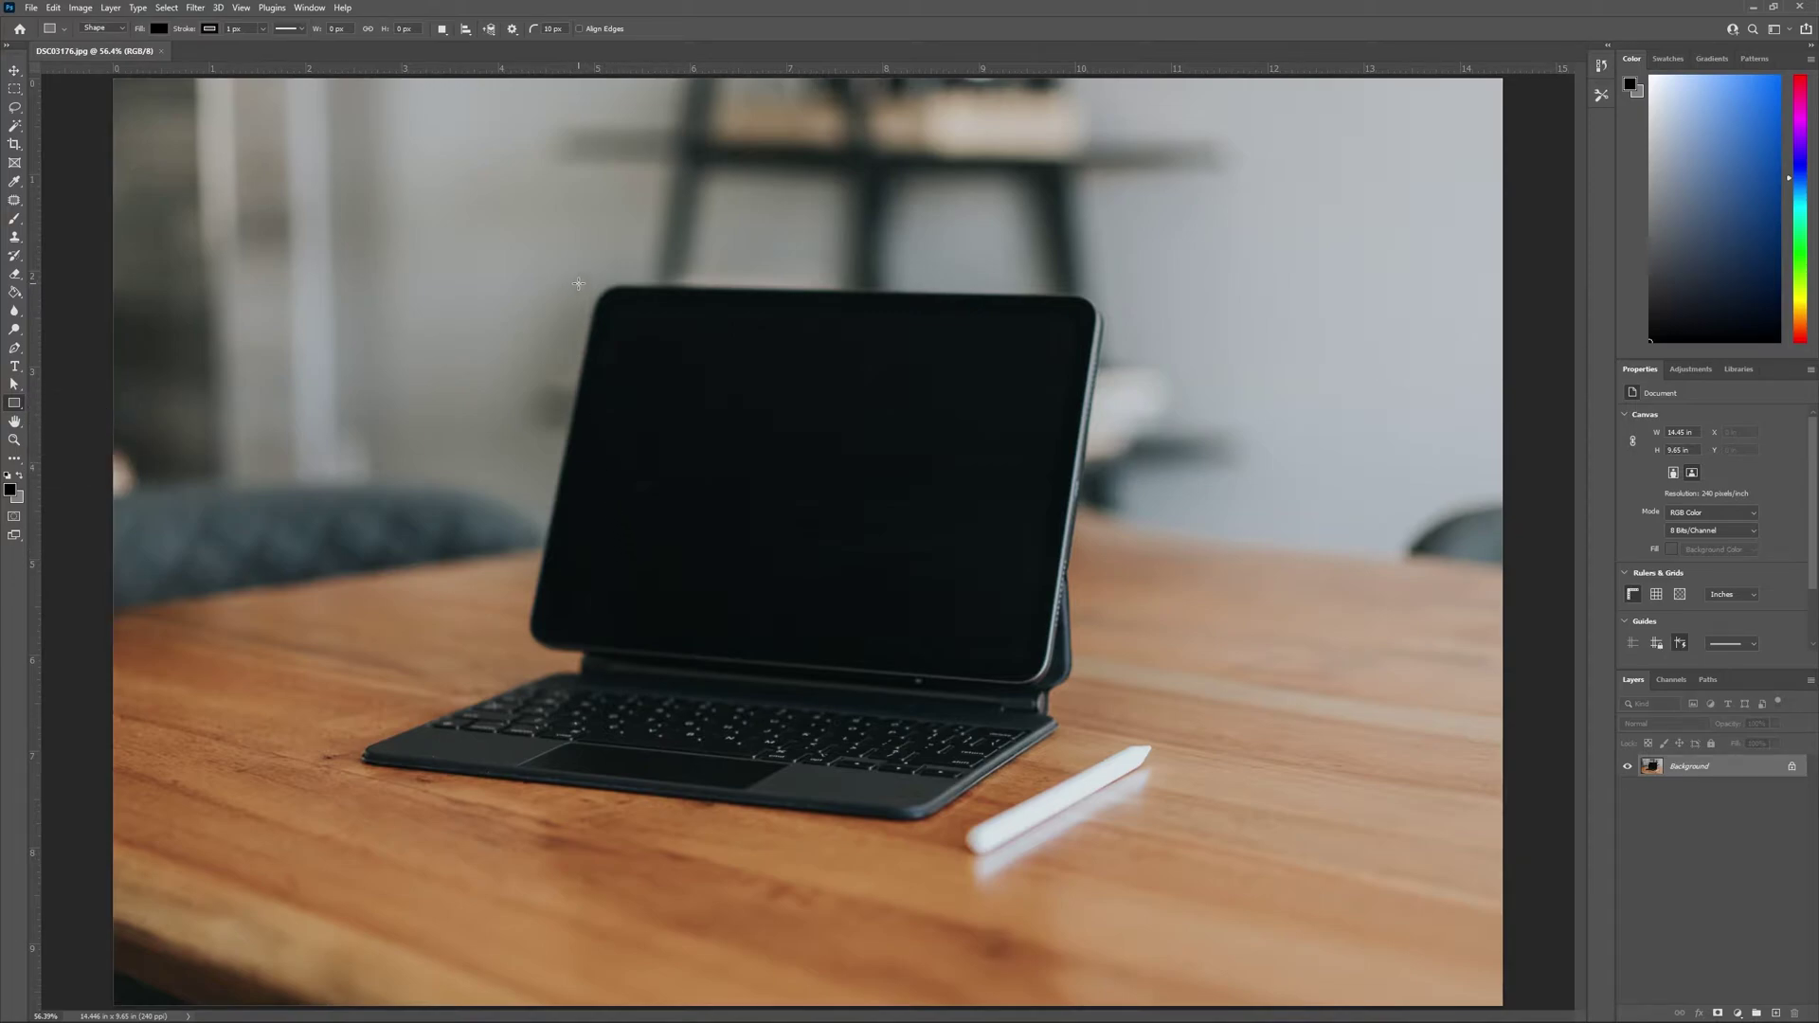
drag(549, 276, 1074, 673)
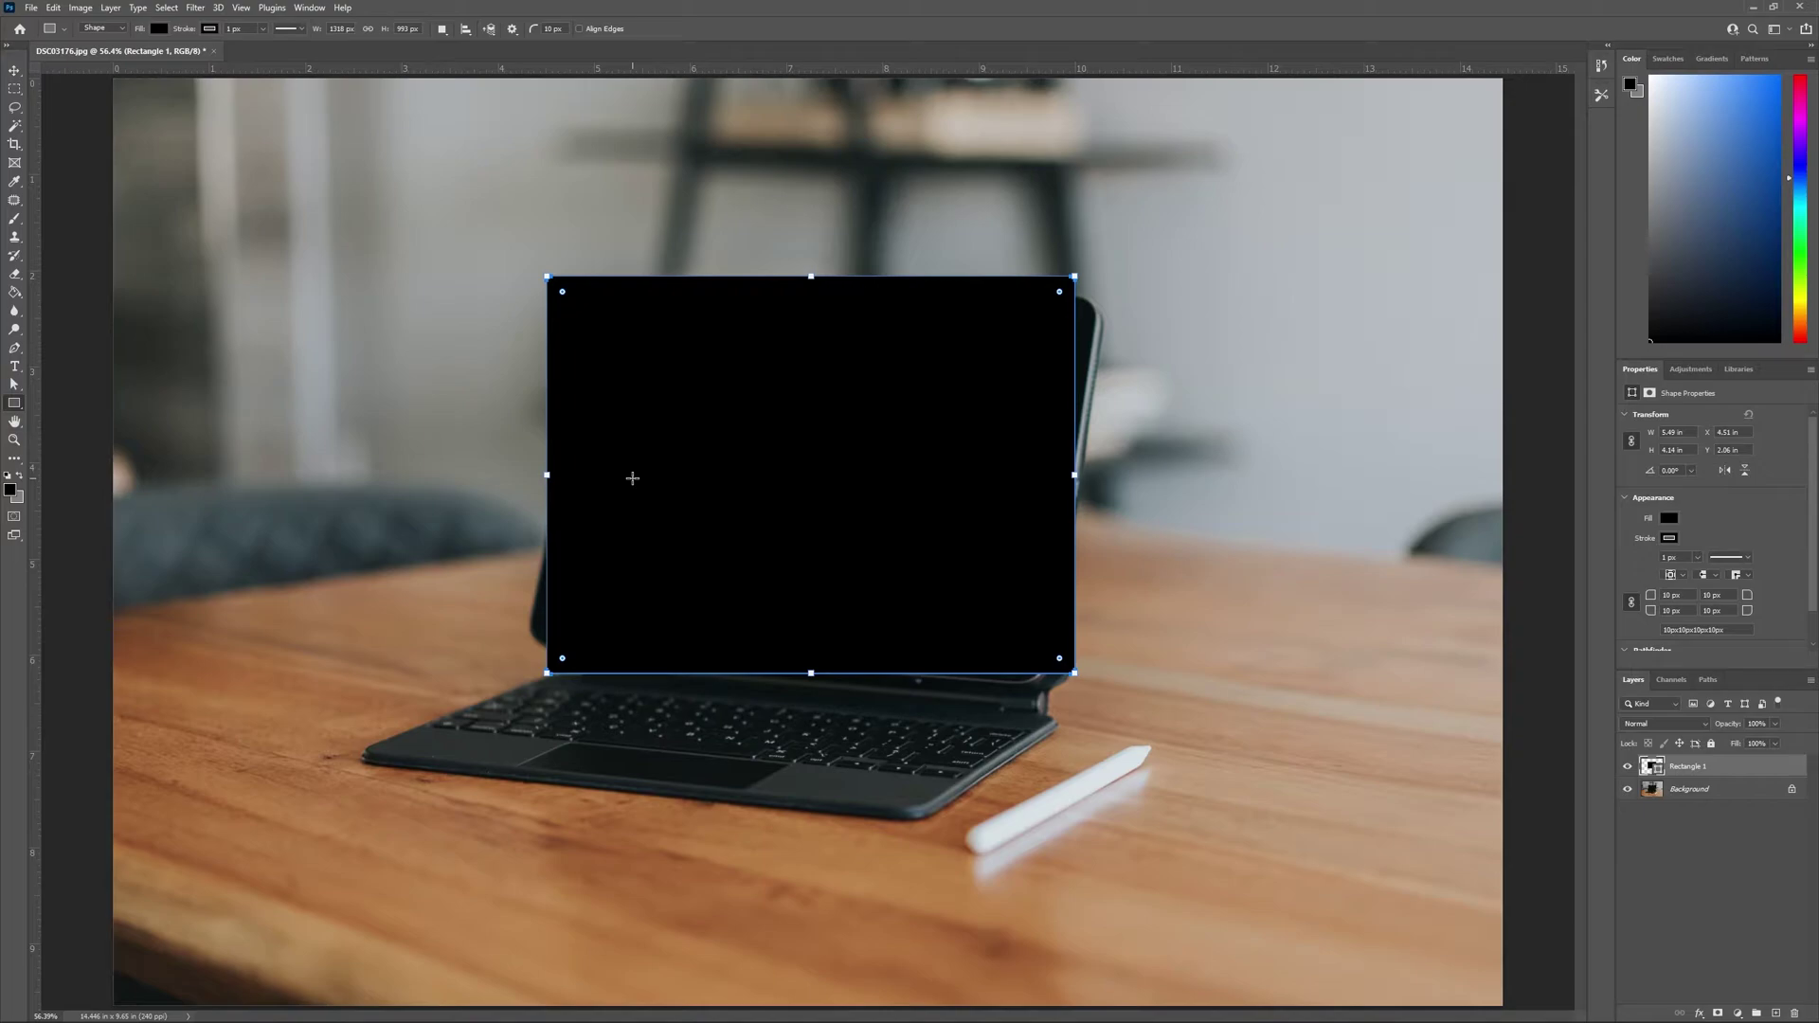
Step: Change the rectangle's fill from black to mid-grey #808080
click(158, 30)
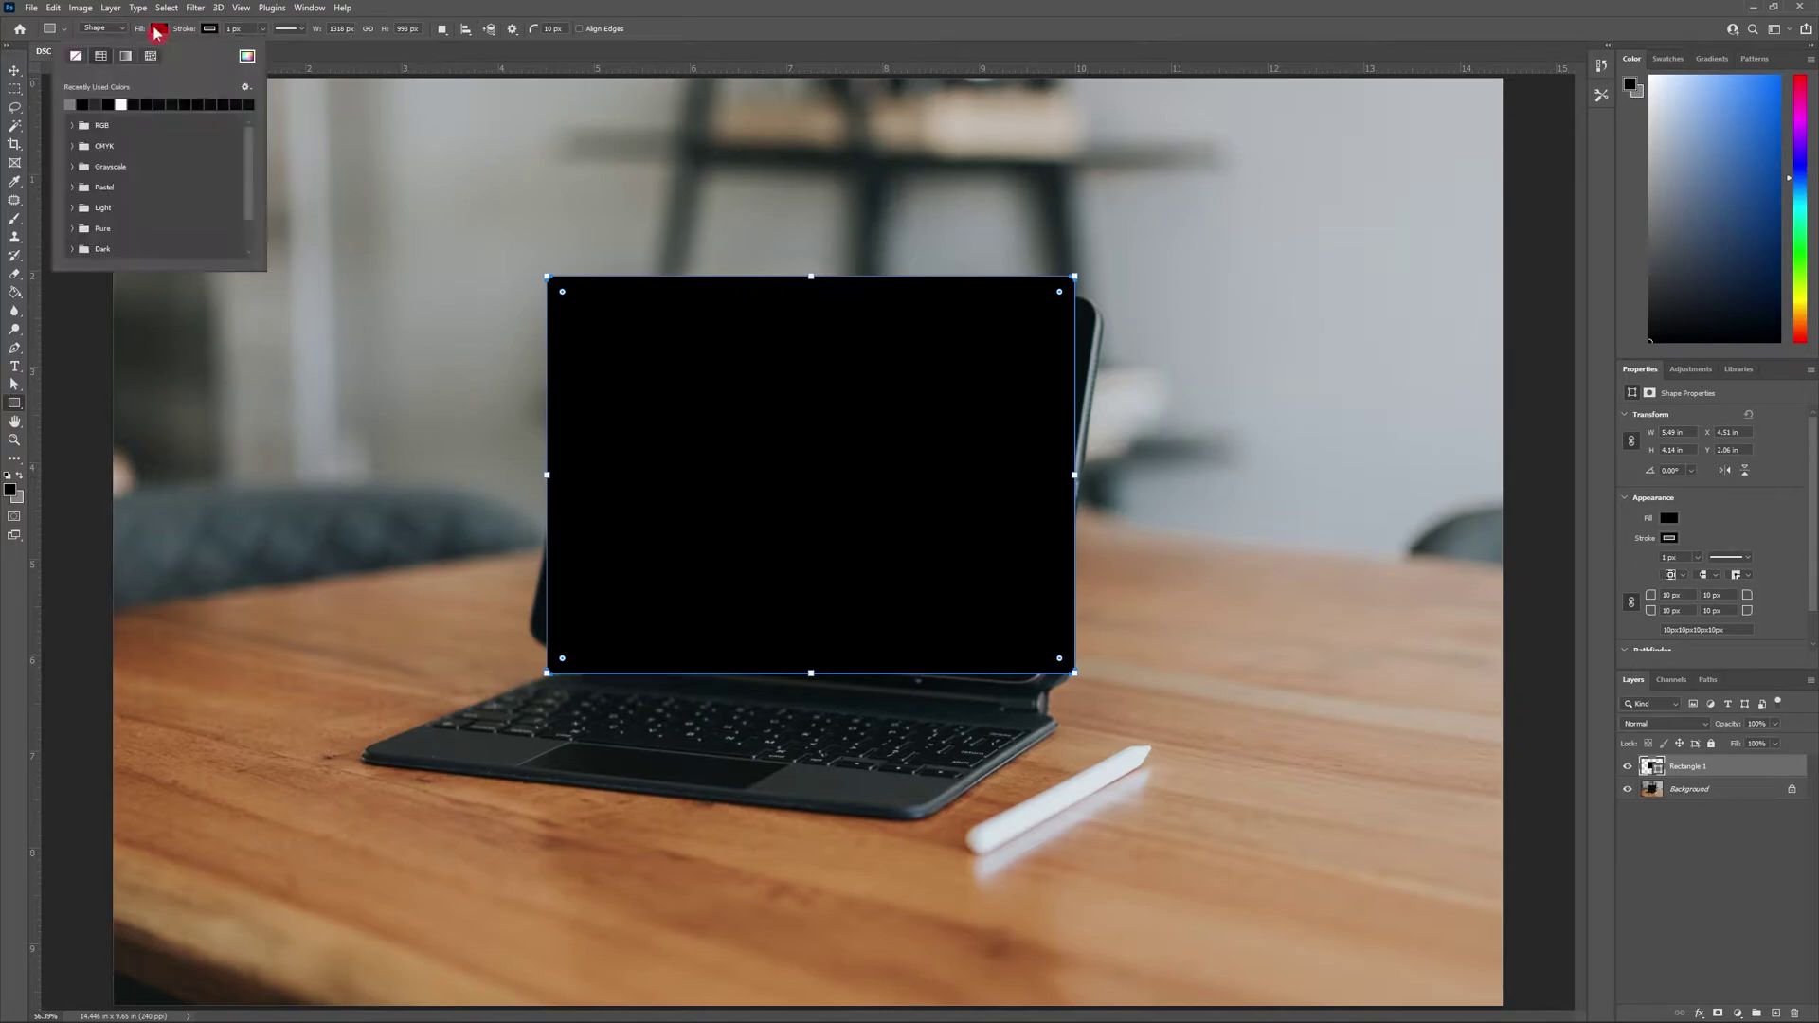
click(157, 31)
click(158, 31)
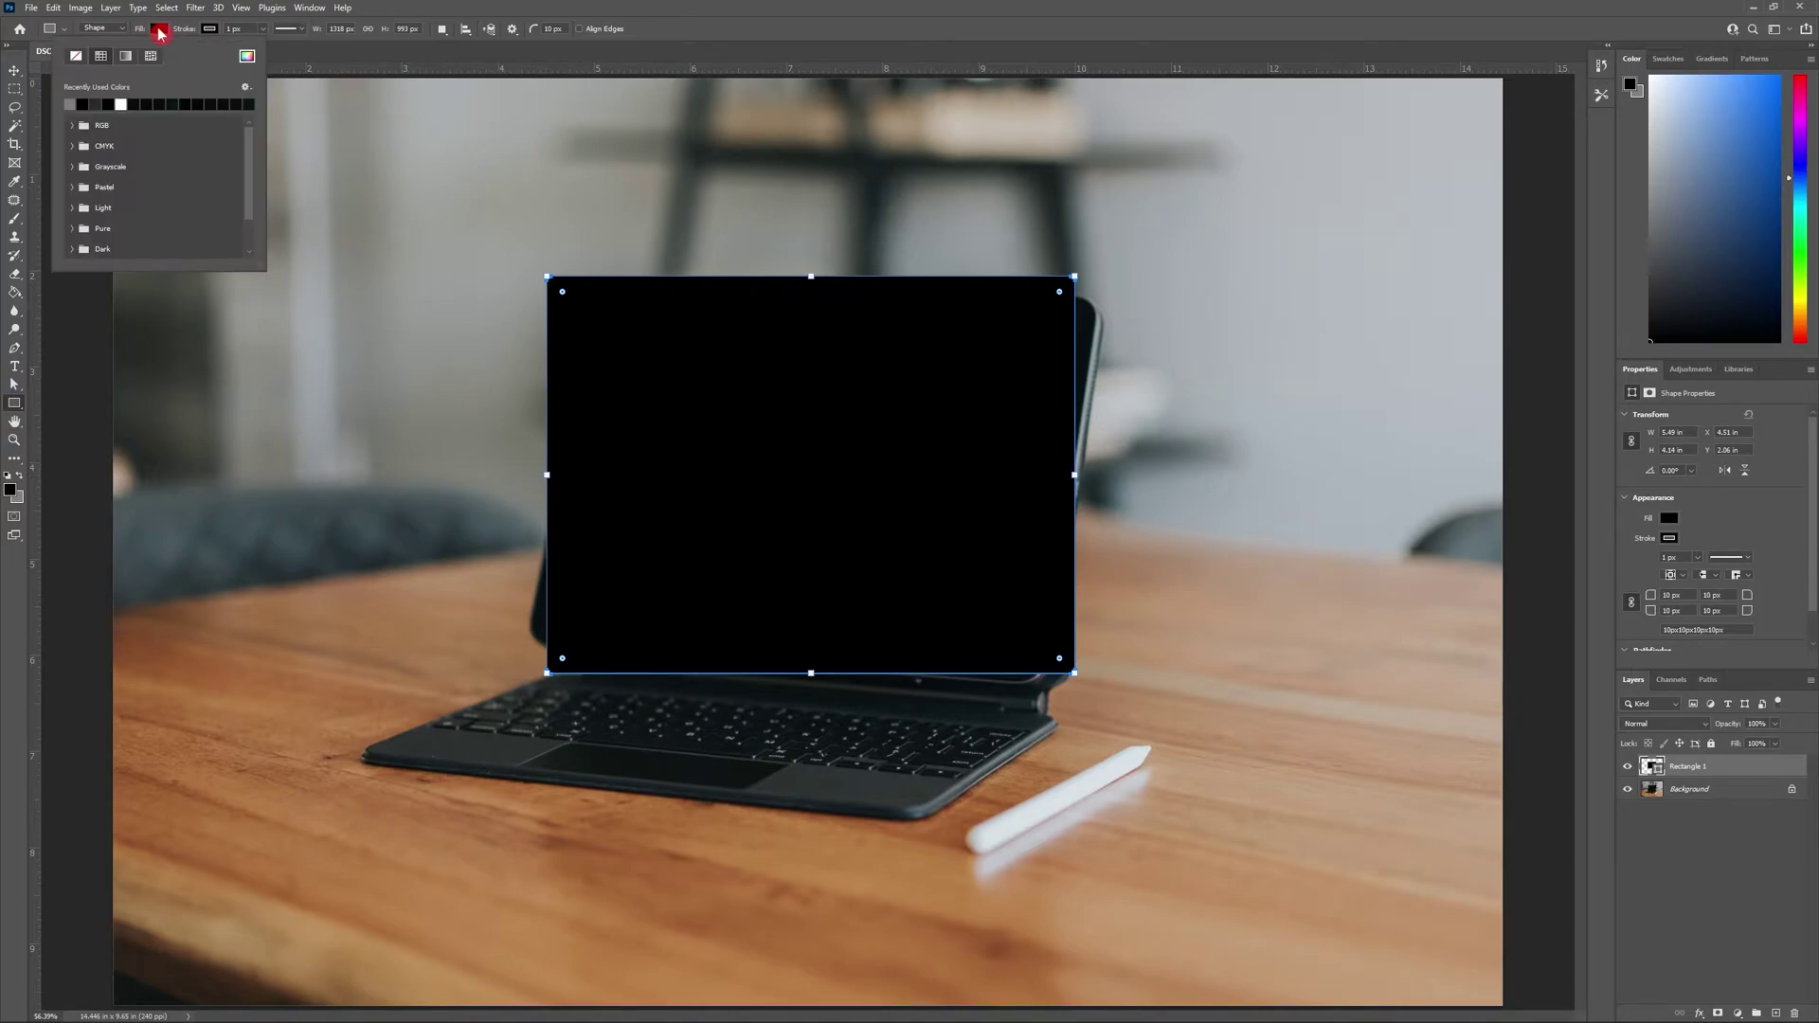
click(247, 56)
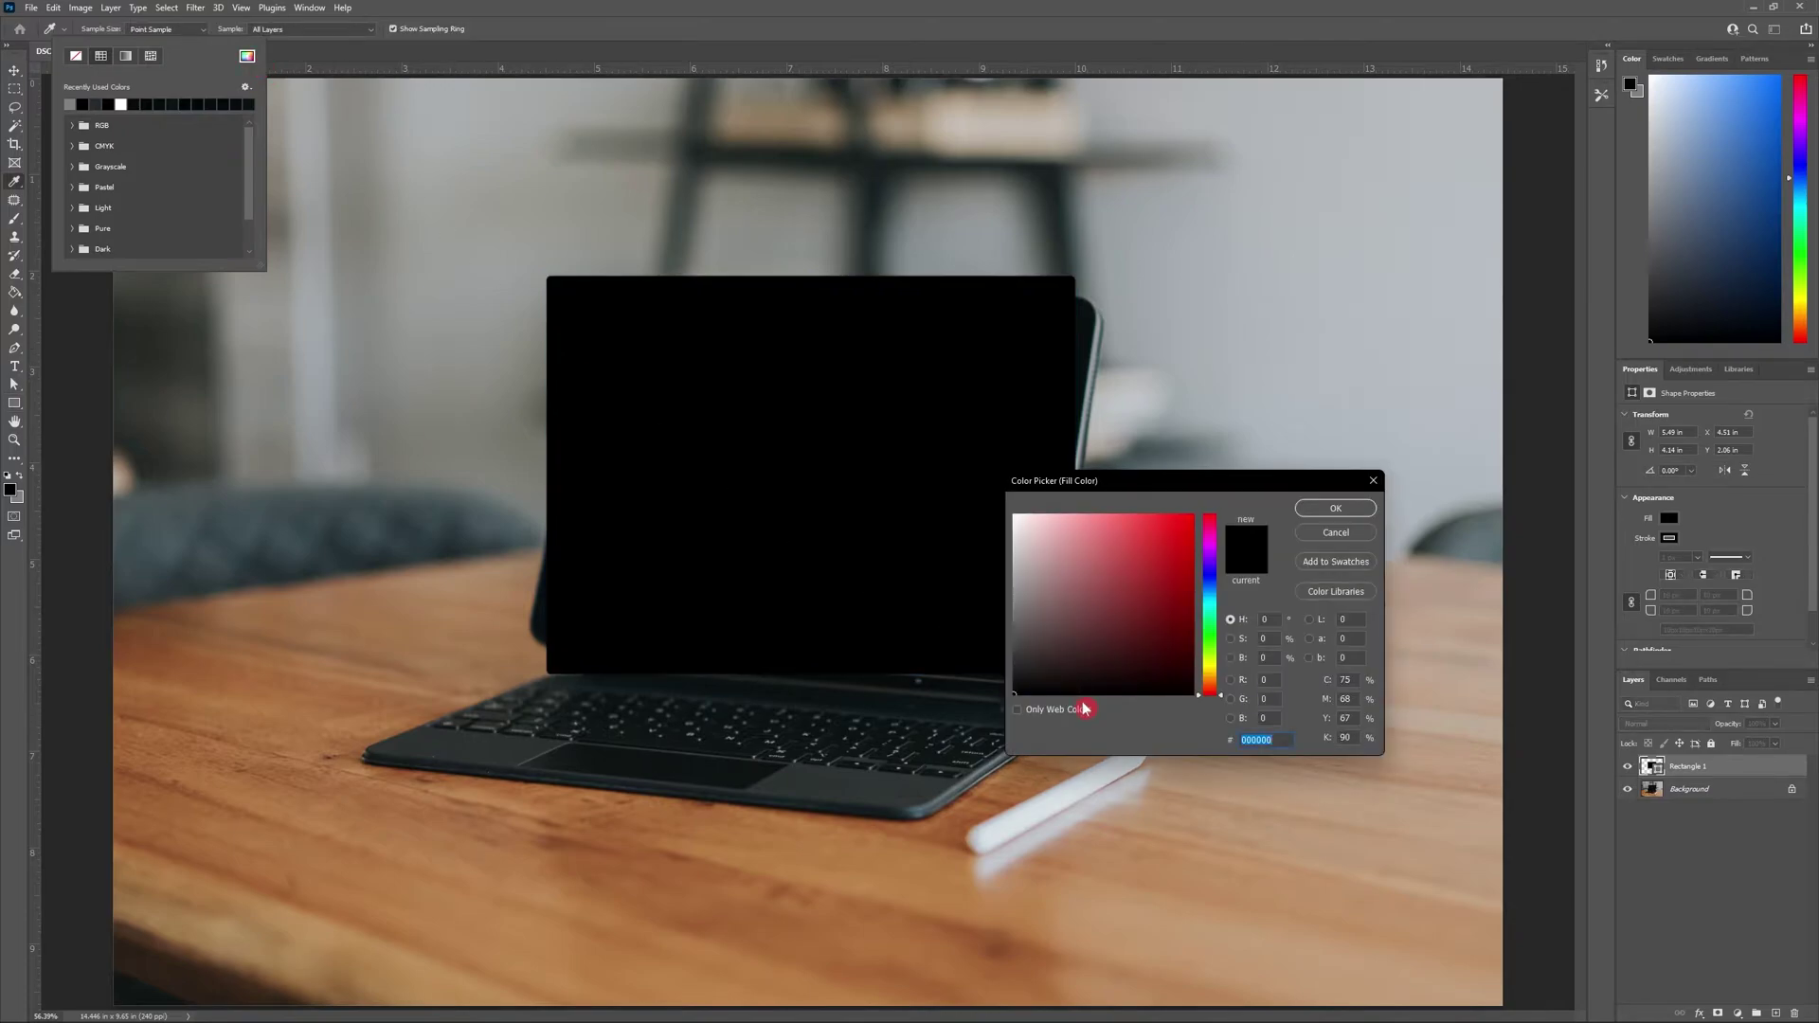
text(808080)
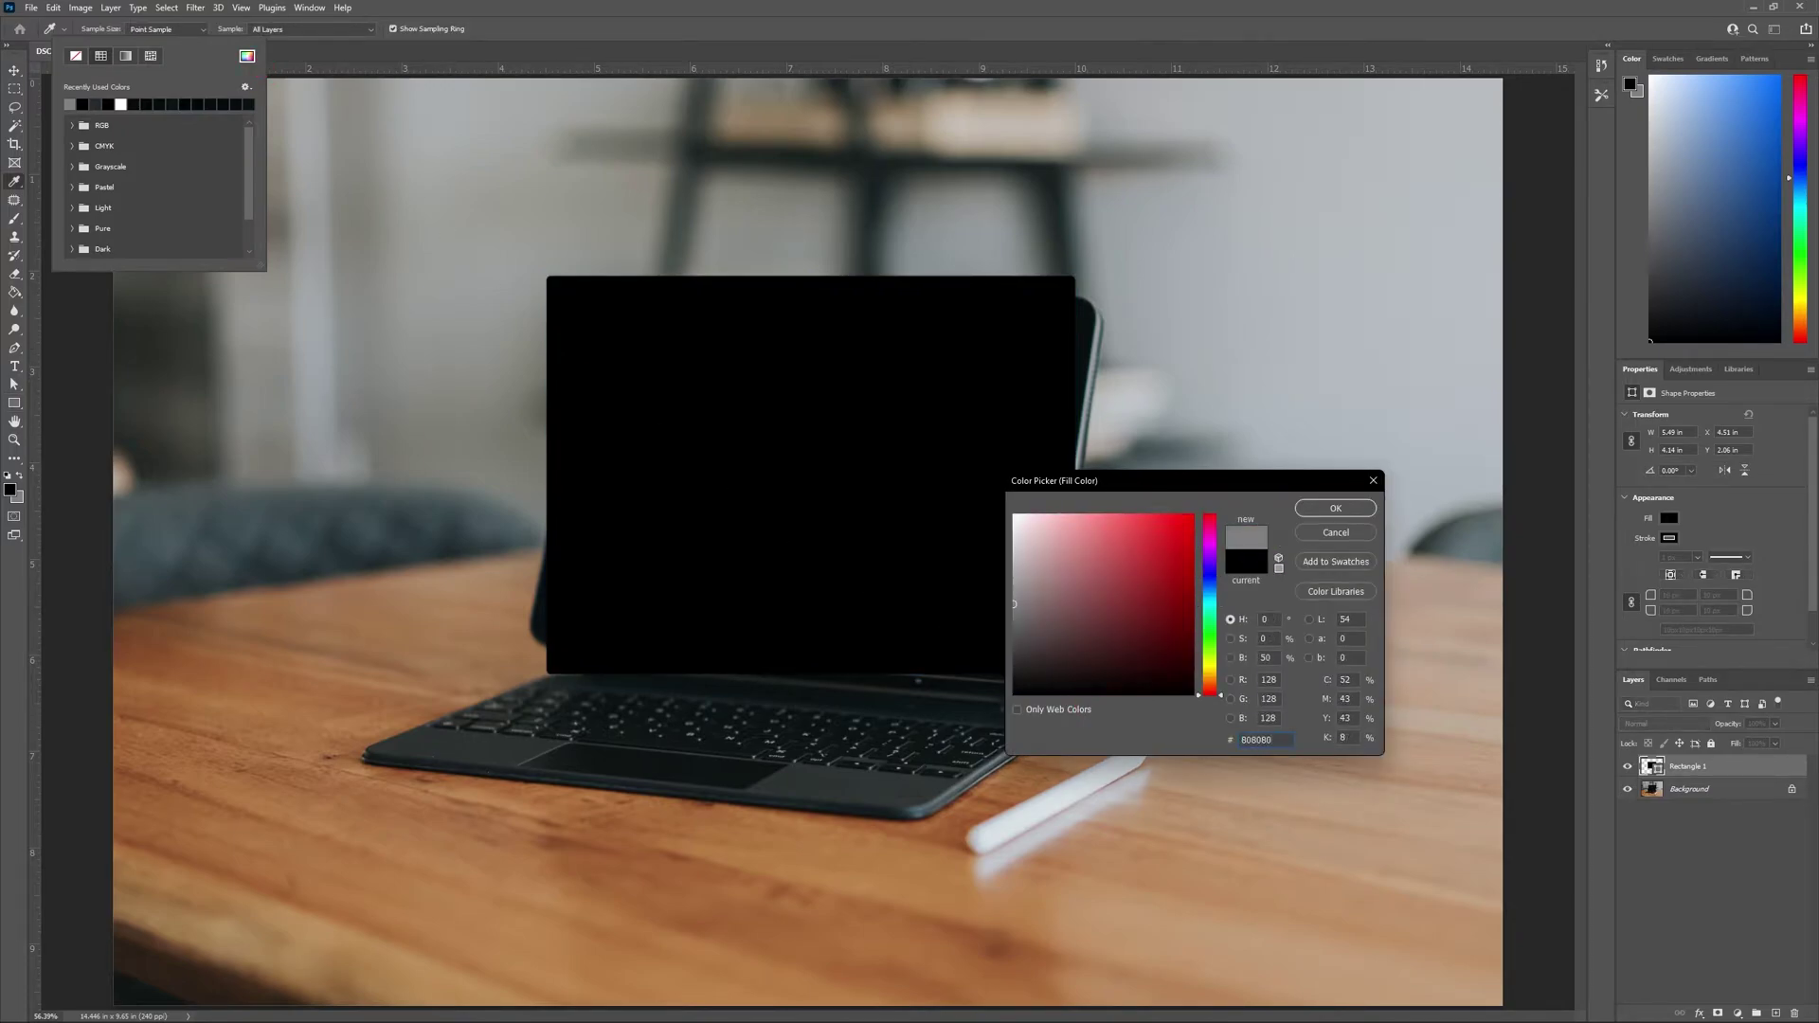
click(1347, 512)
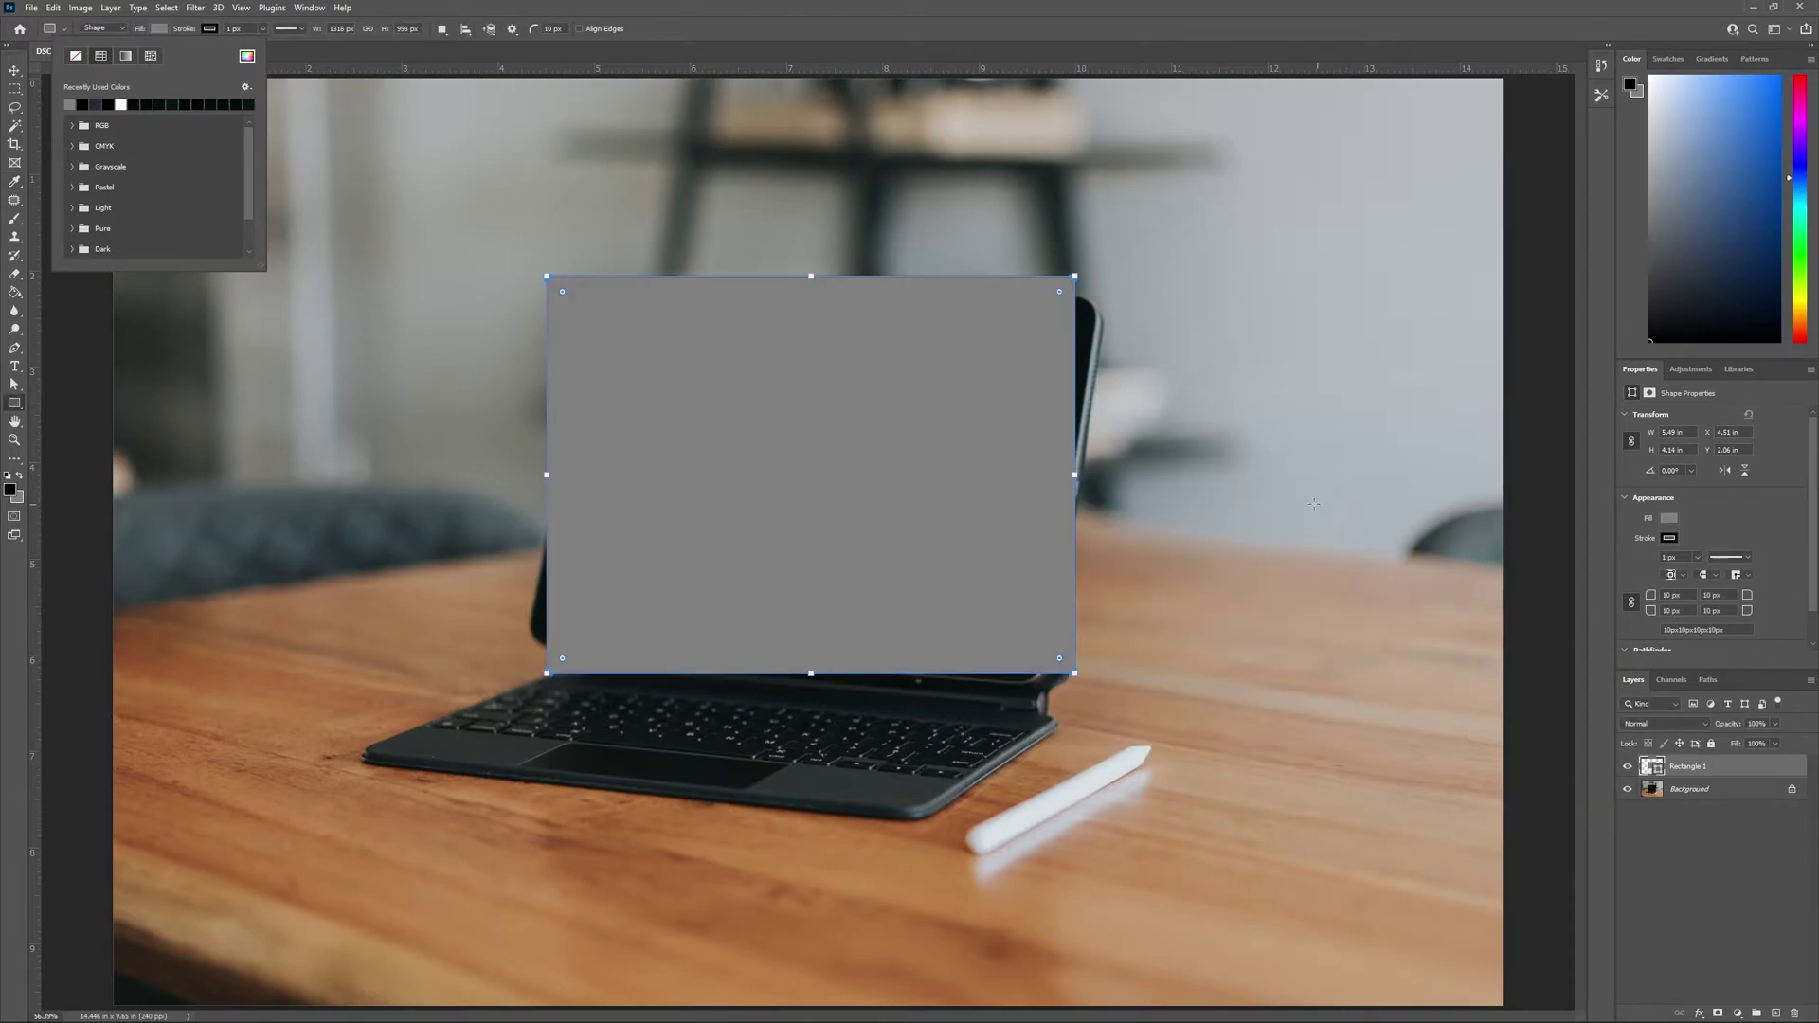
click(210, 30)
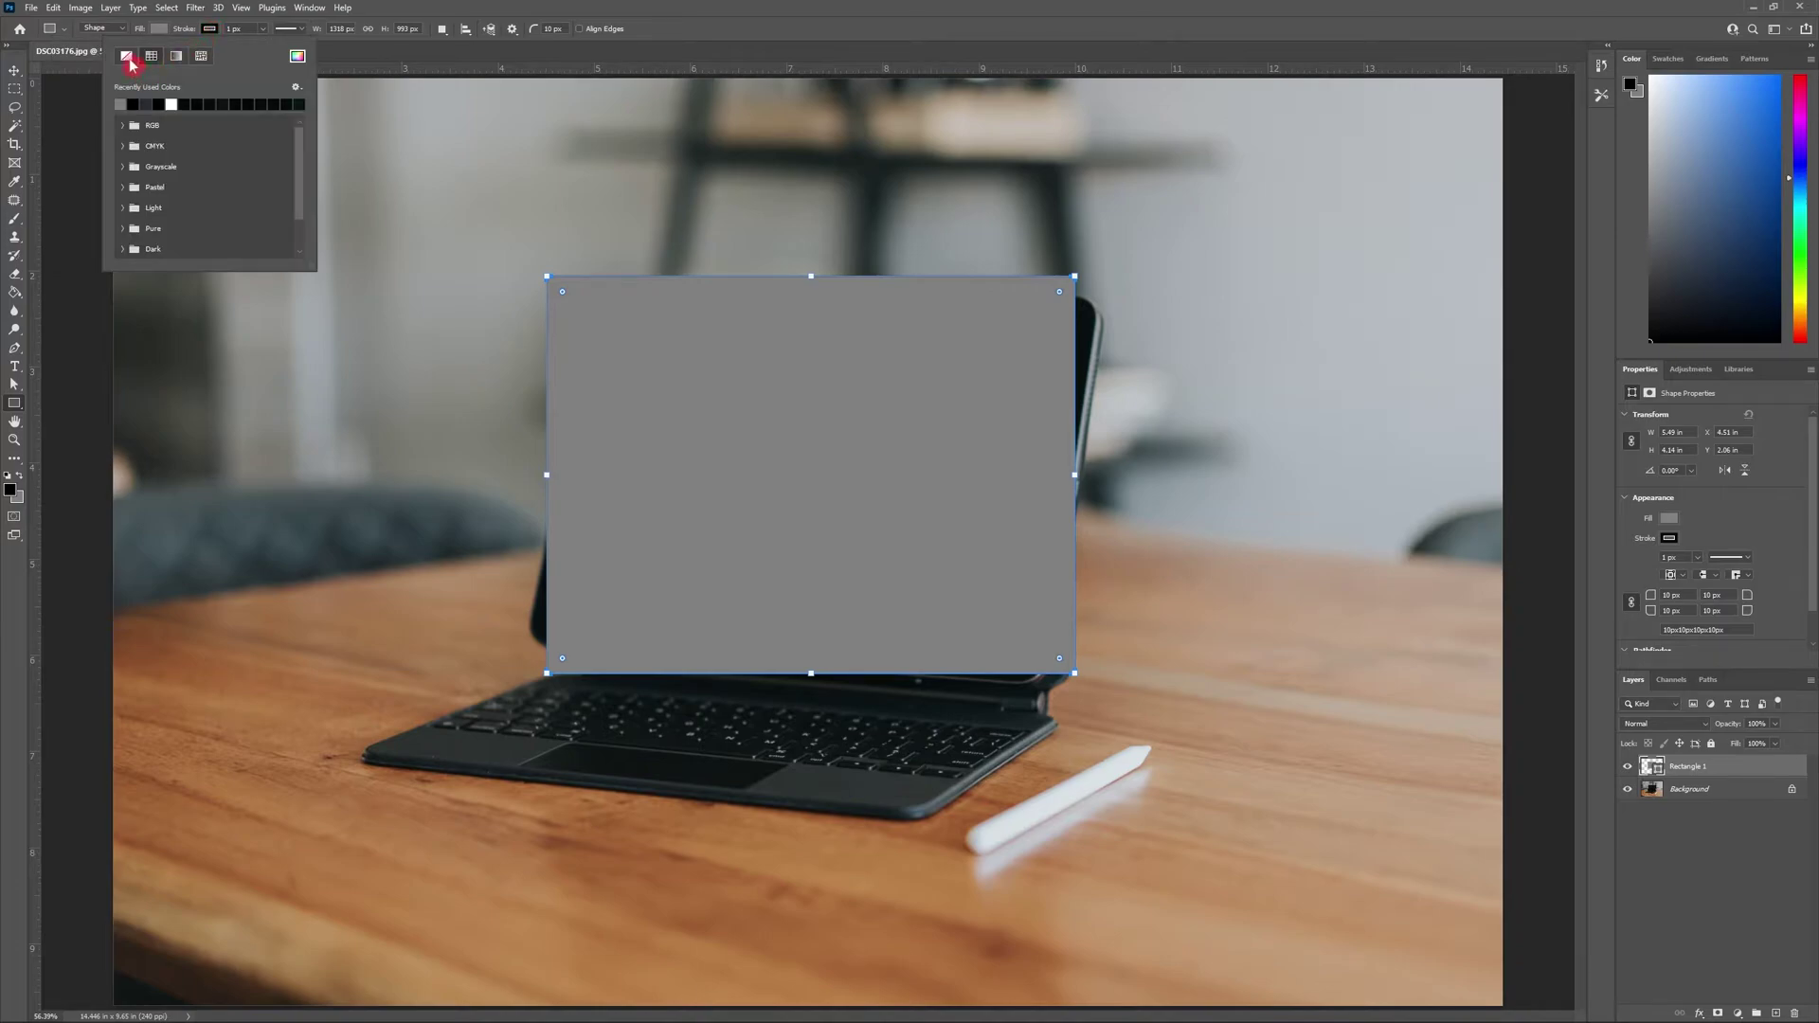
Step: Set the rectangle's stroke to No Color and switch to the Move tool
click(127, 57)
click(16, 75)
click(59, 120)
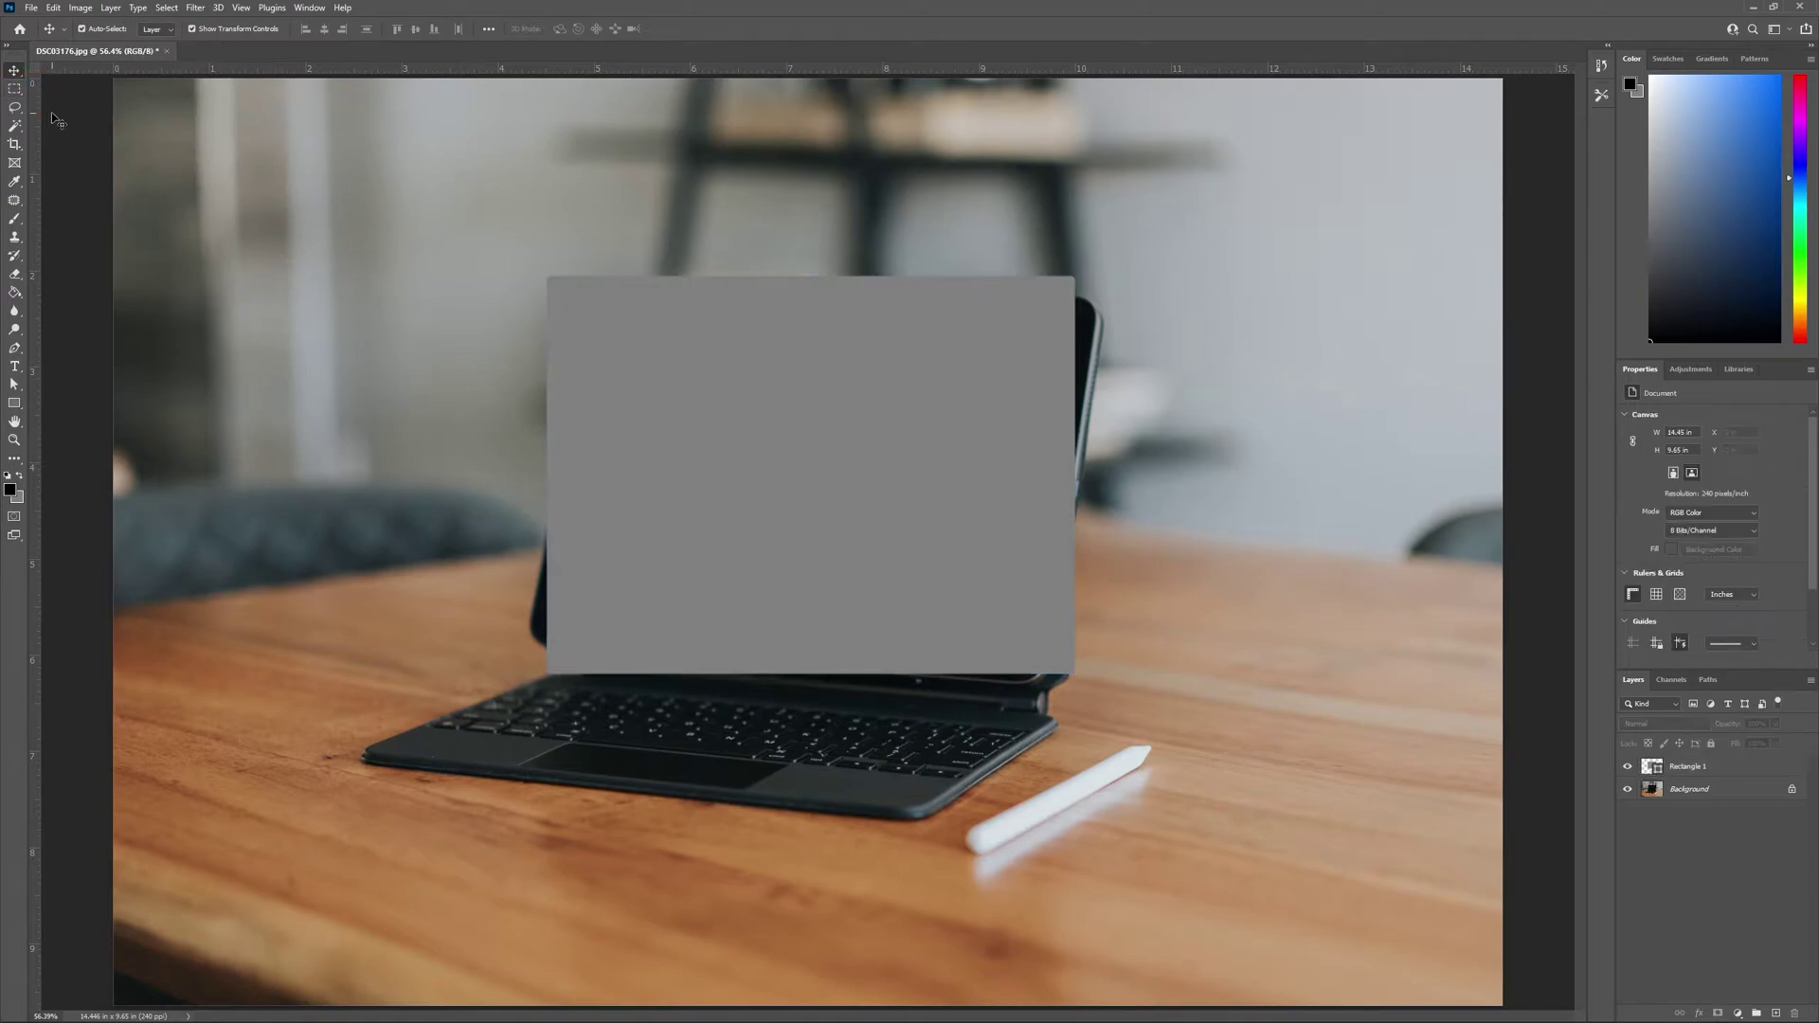
Step: Convert Rectangle 1 to a smart object and start Free Transform on it
click(901, 600)
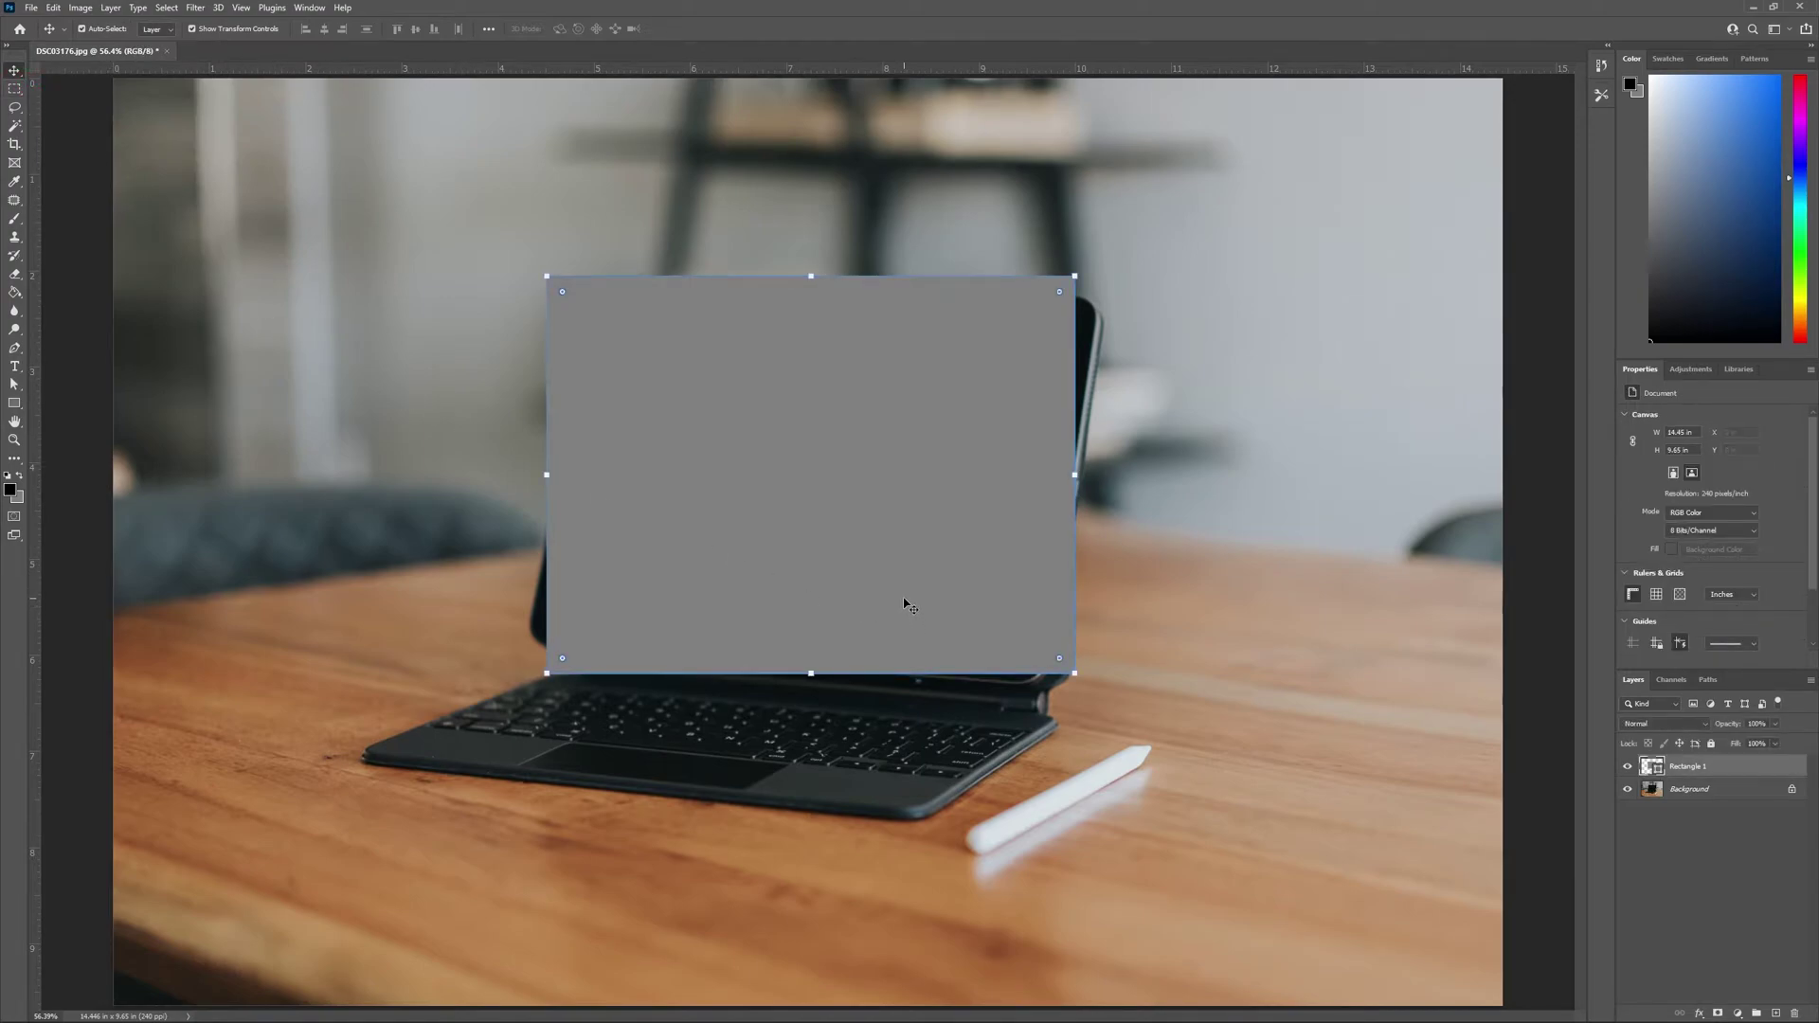
right_click(1686, 771)
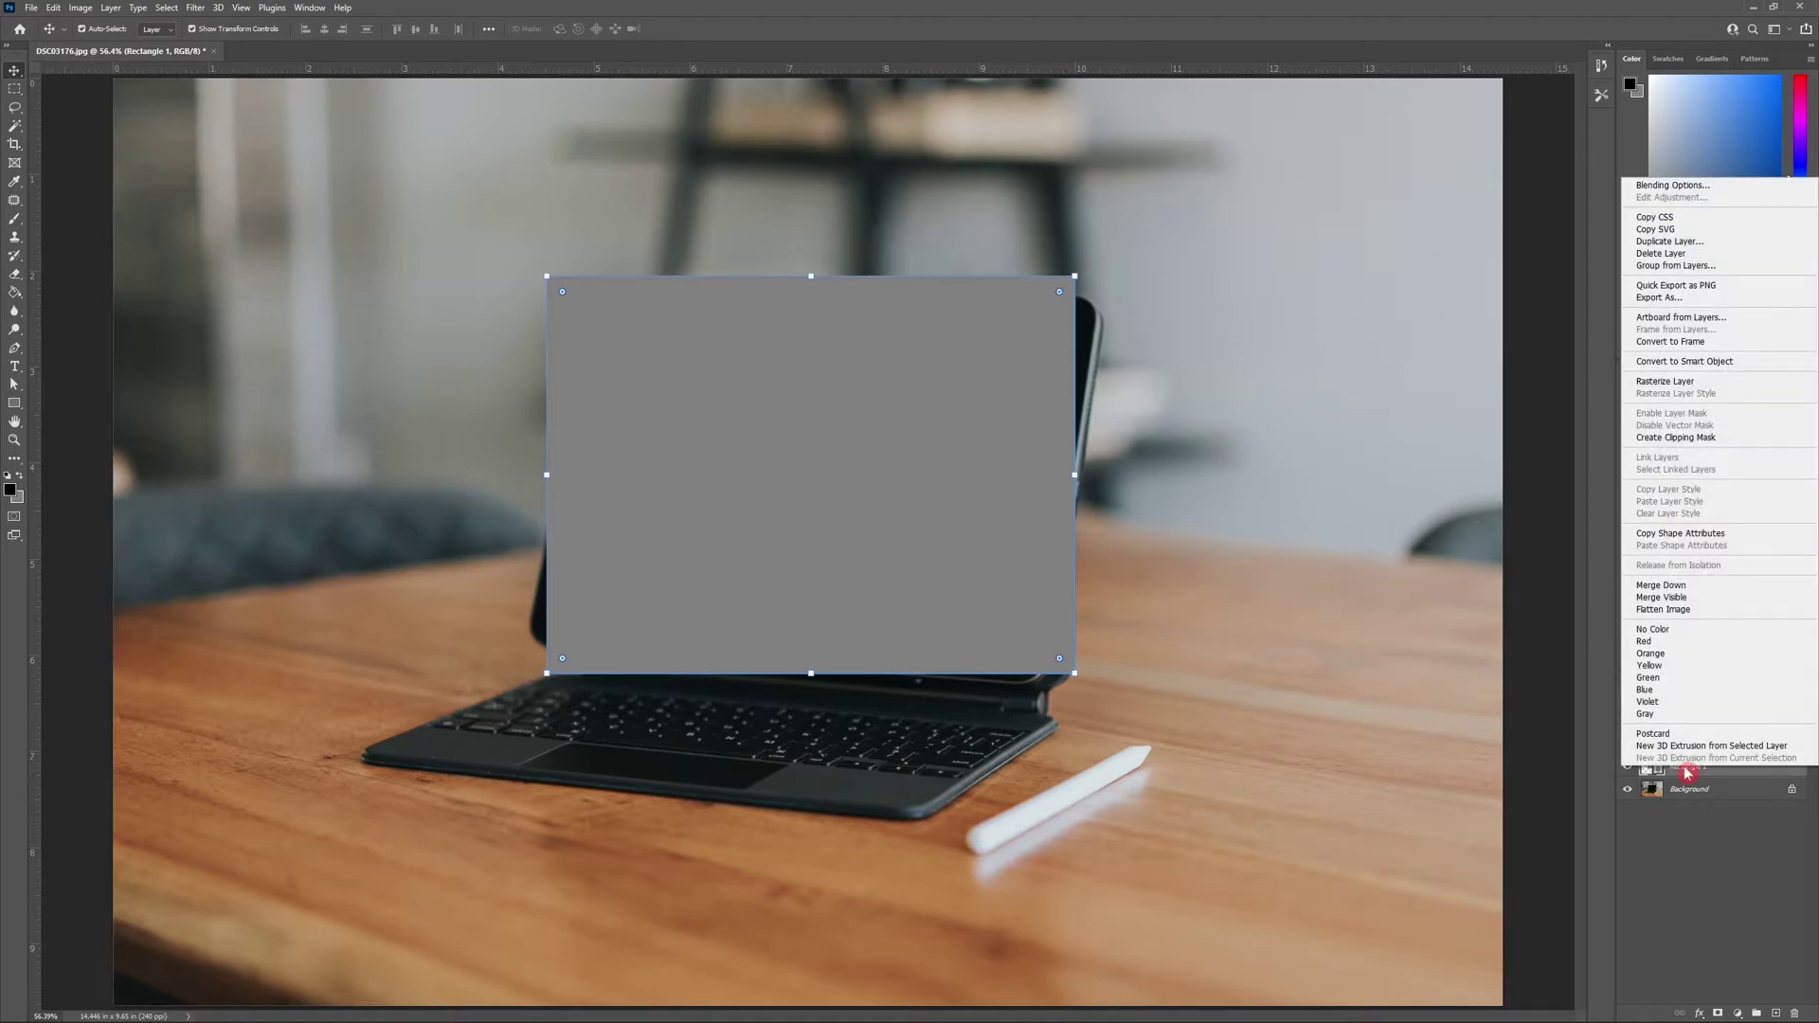
click(1685, 364)
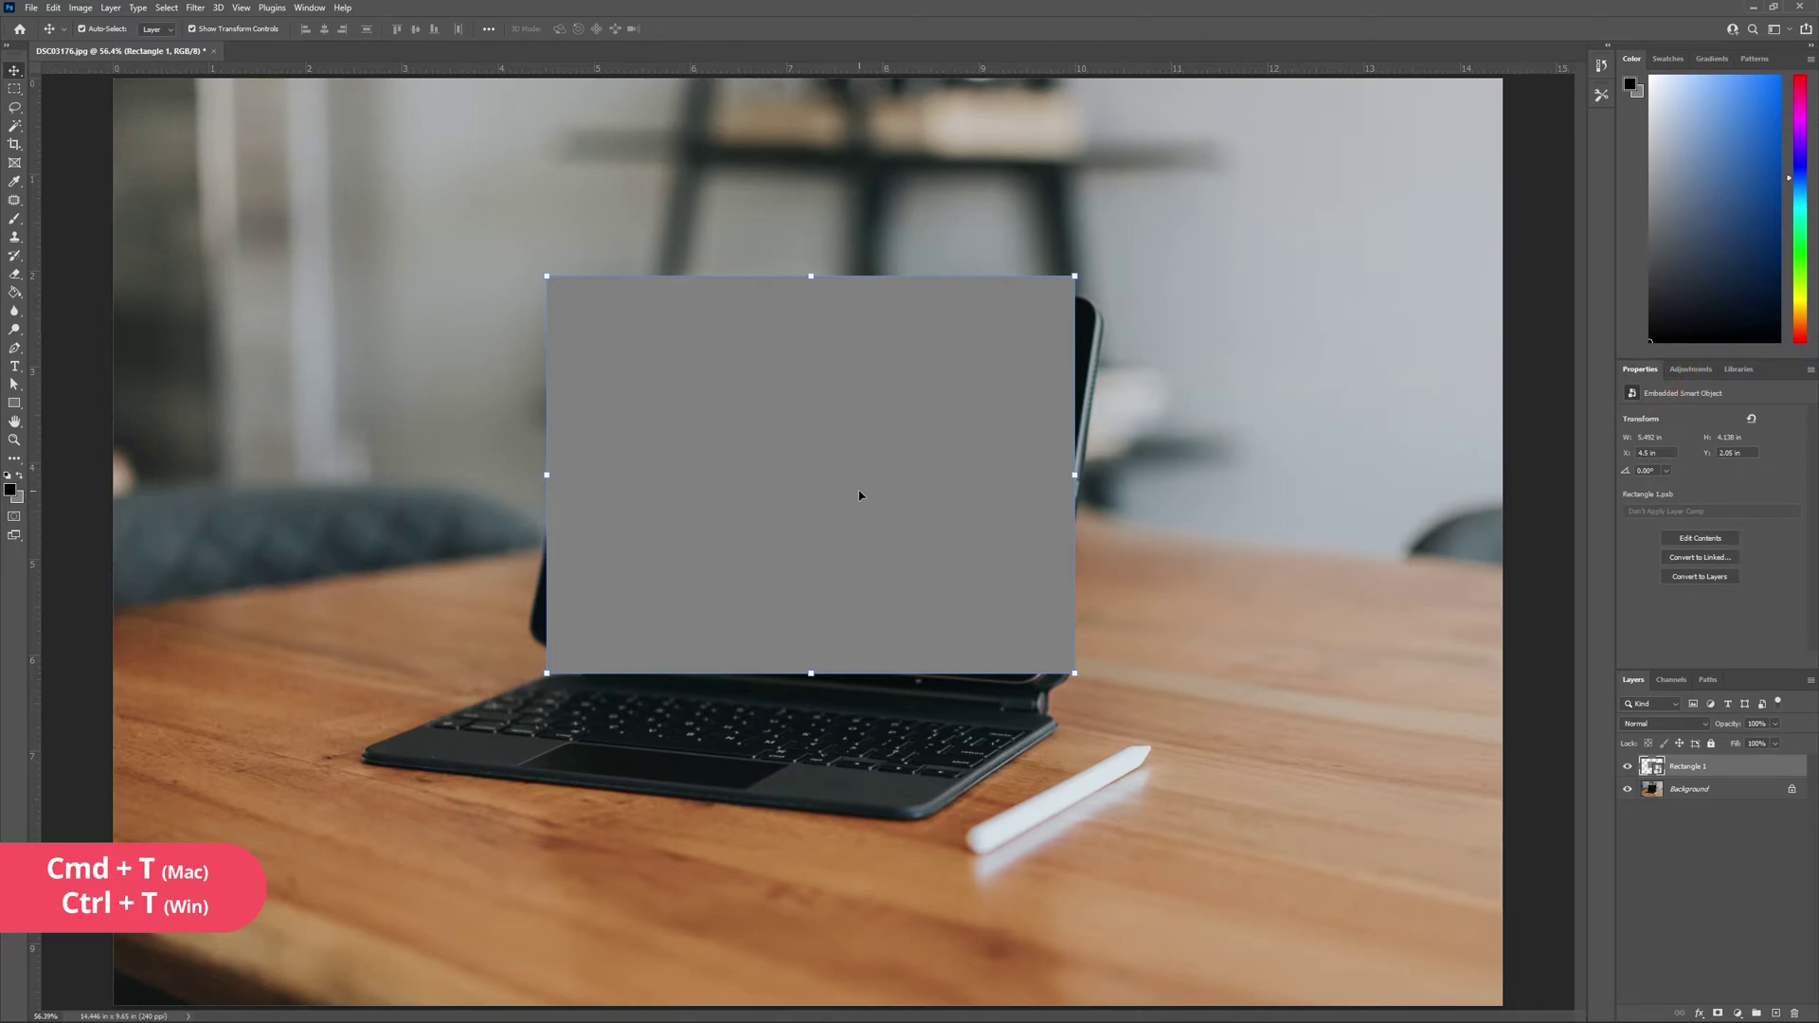
key(ctrl+t)
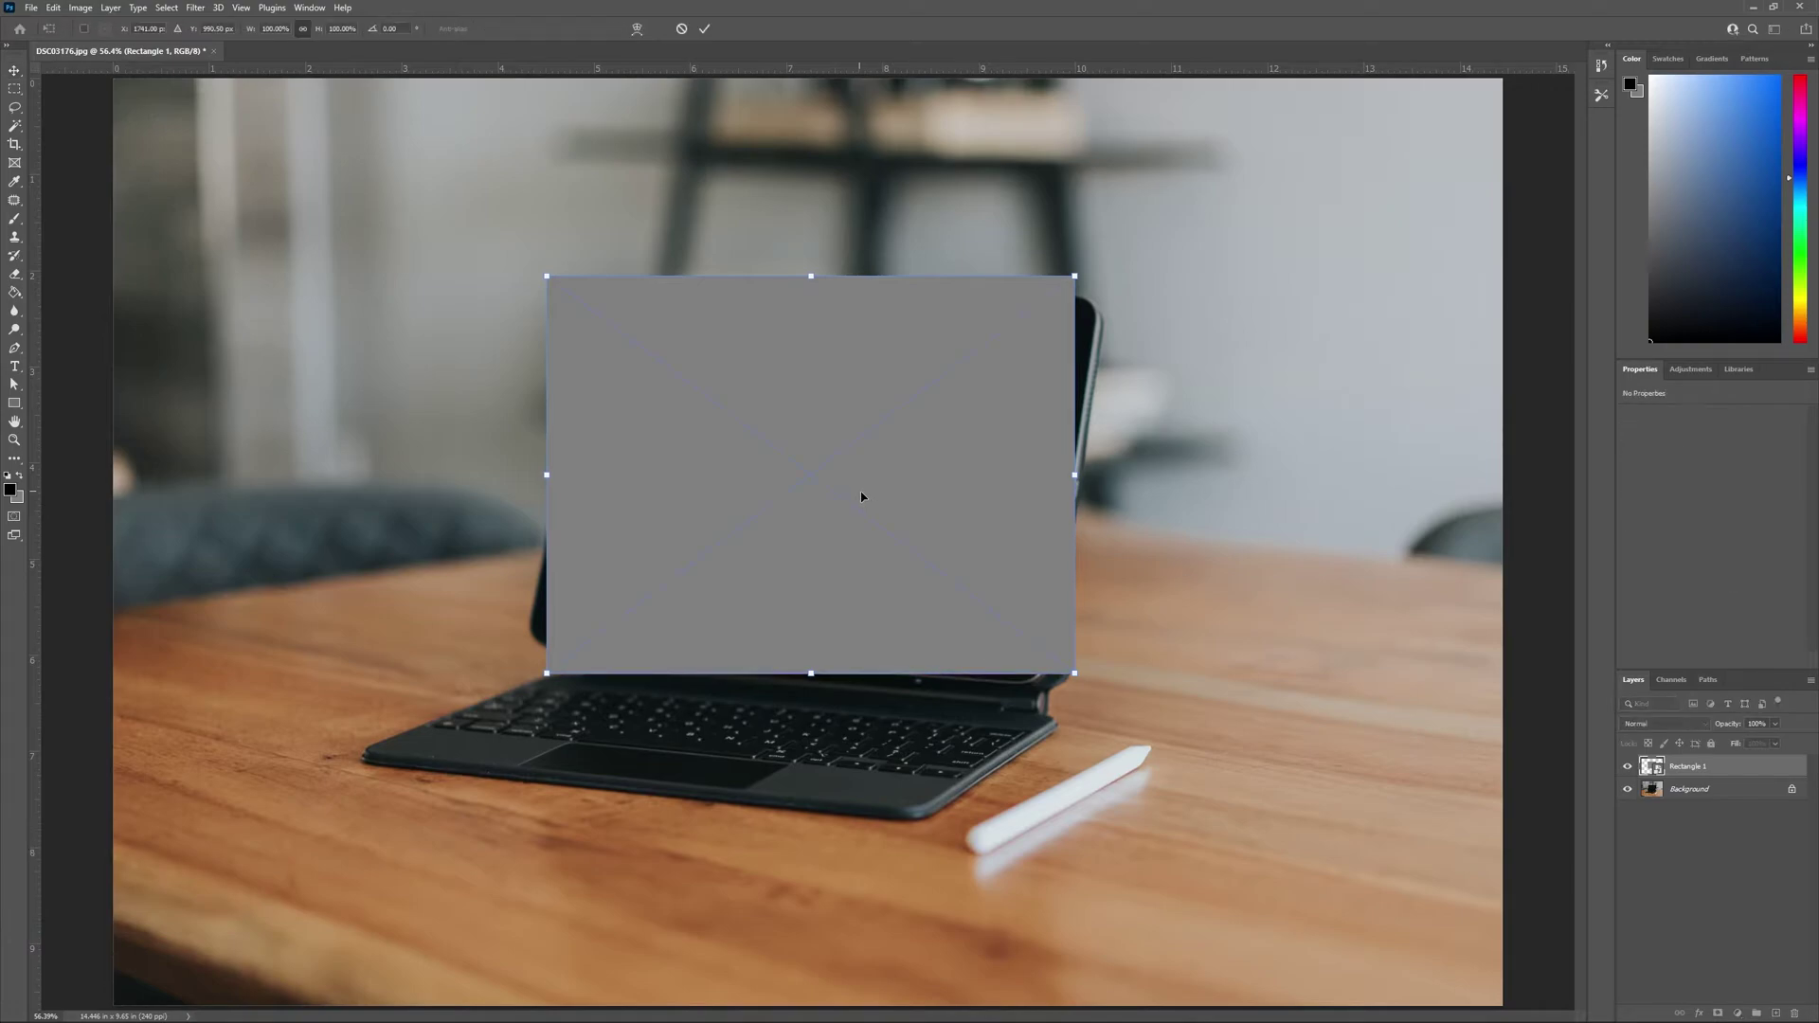
Step: Distort the grey rectangle at 100% zoom, pinning each corner onto the tablet screen's corners
right_click(861, 497)
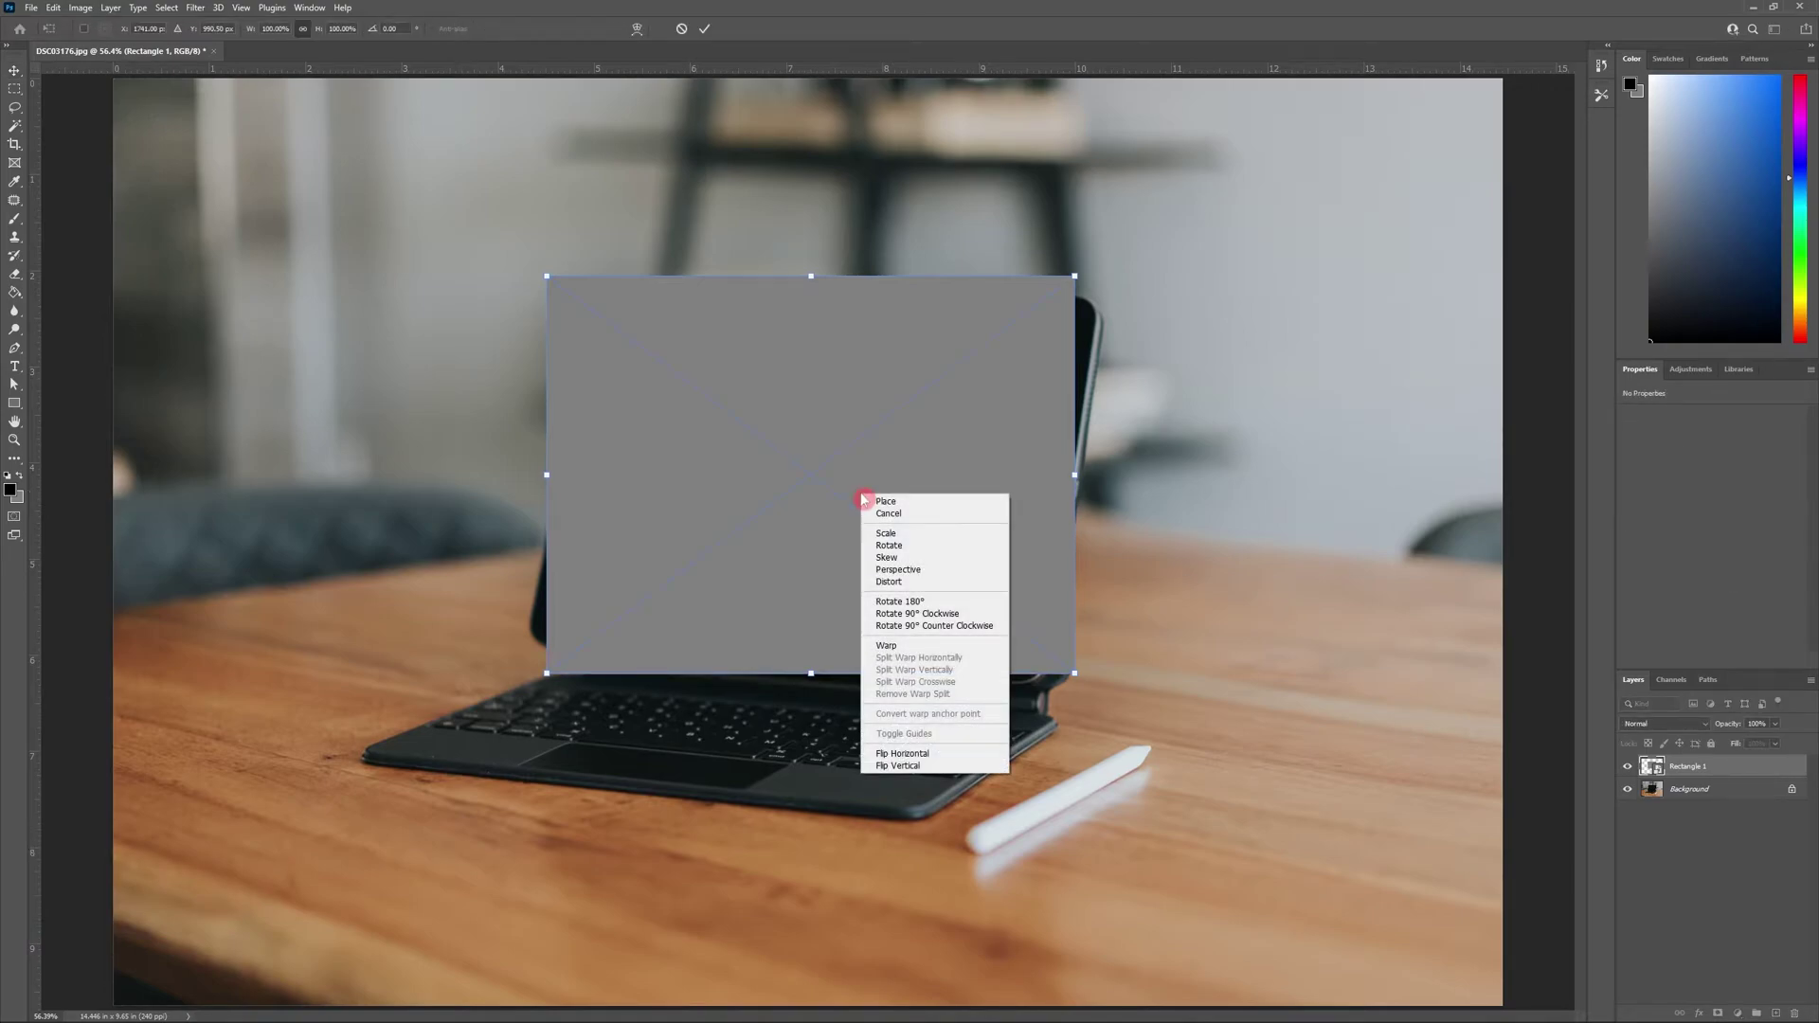
click(902, 582)
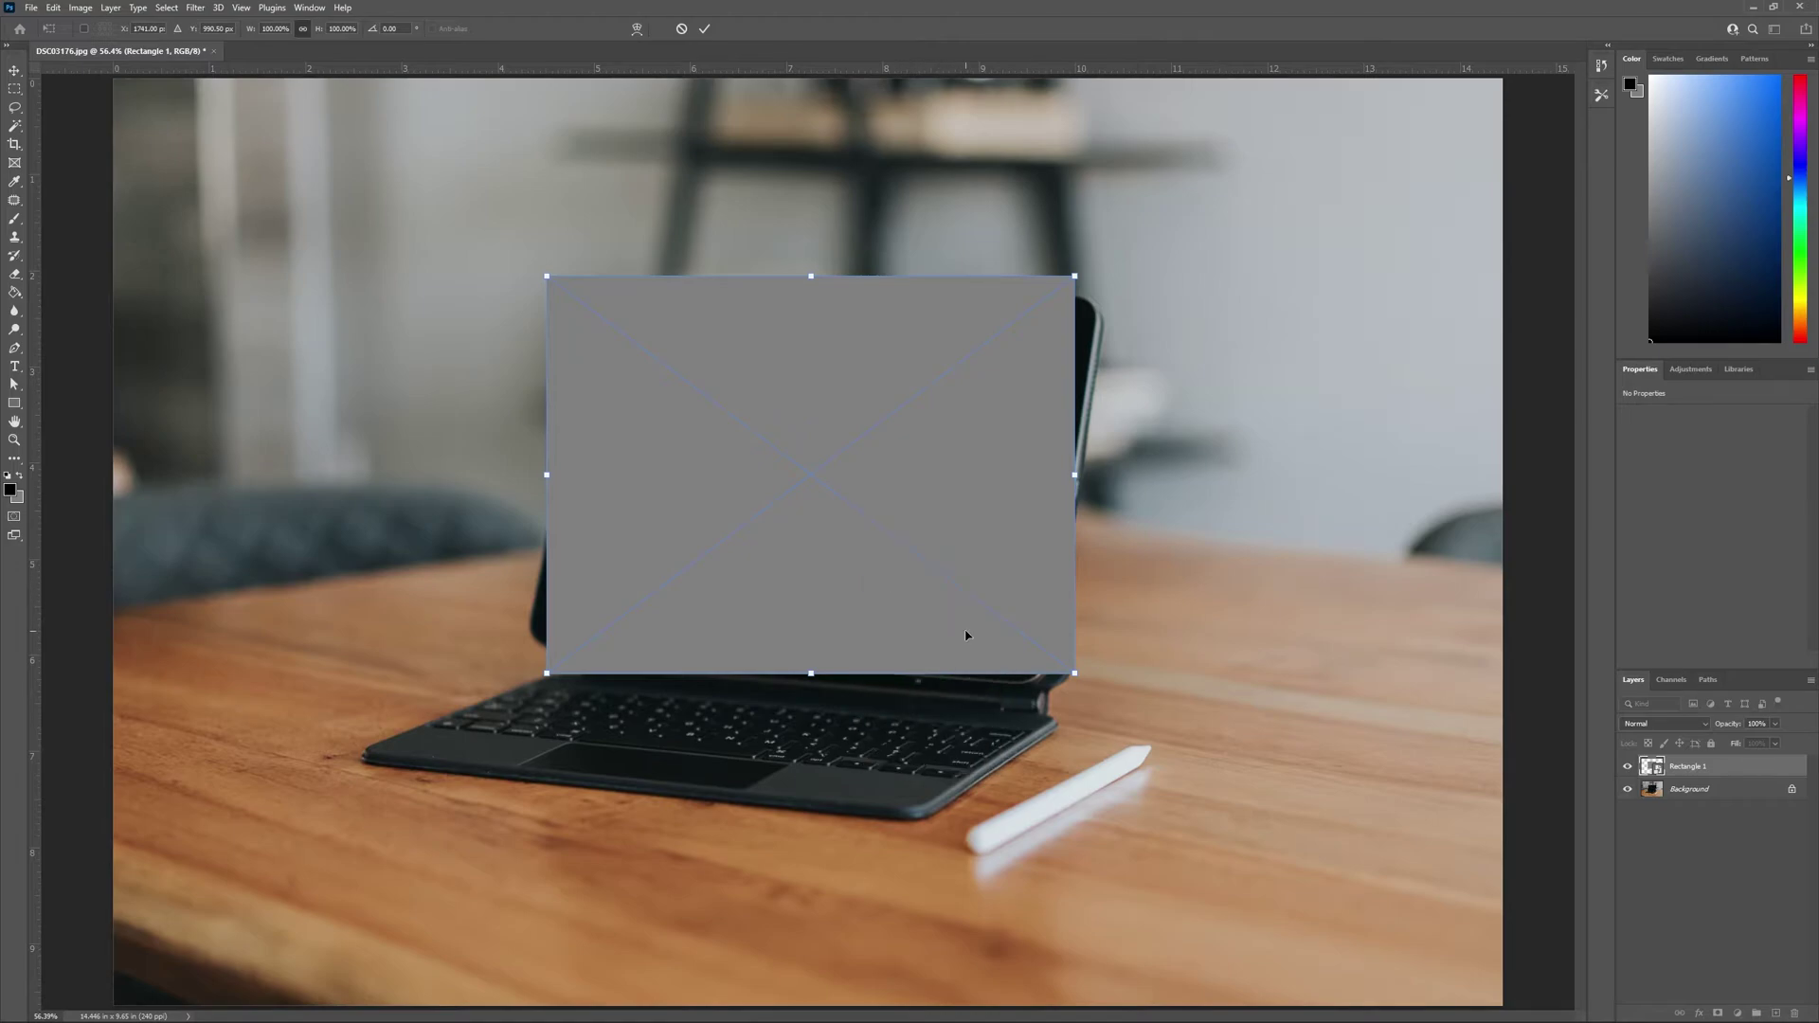
key(ctrl+1)
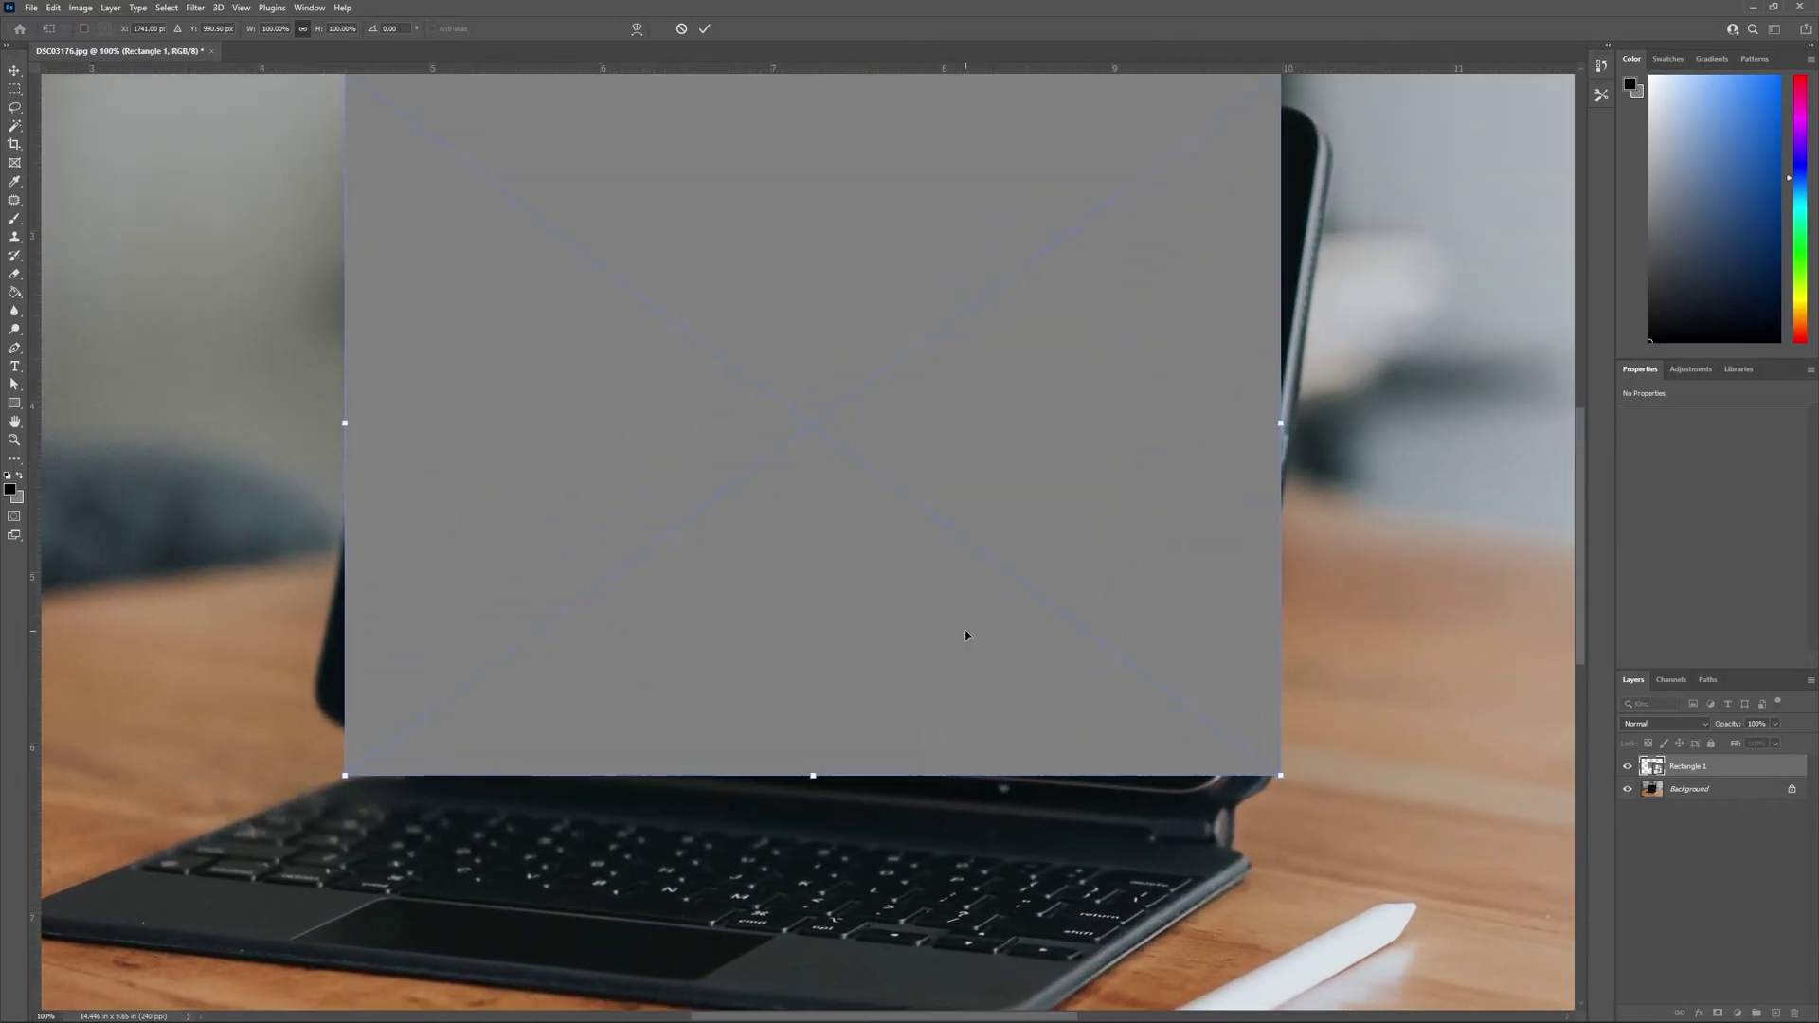
drag(1278, 772, 1192, 755)
scroll(1268, 93, up, 1)
drag(1279, 106, 1278, 177)
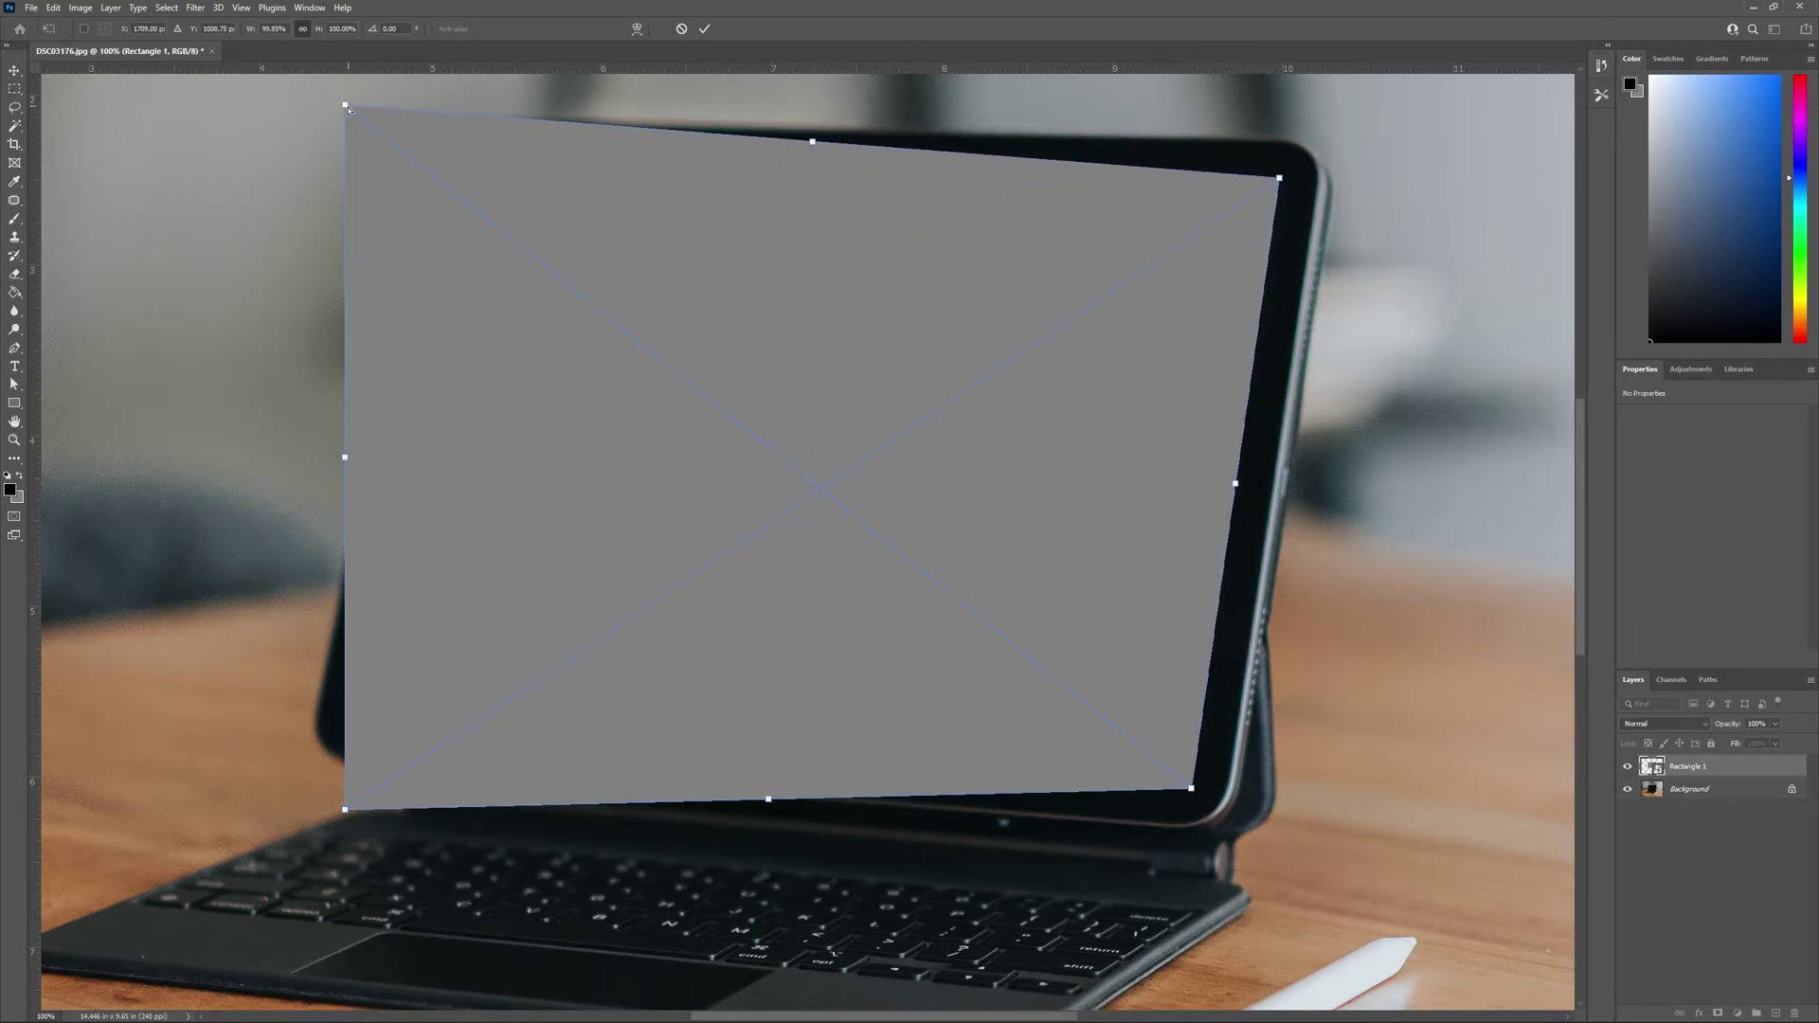
drag(345, 105, 467, 153)
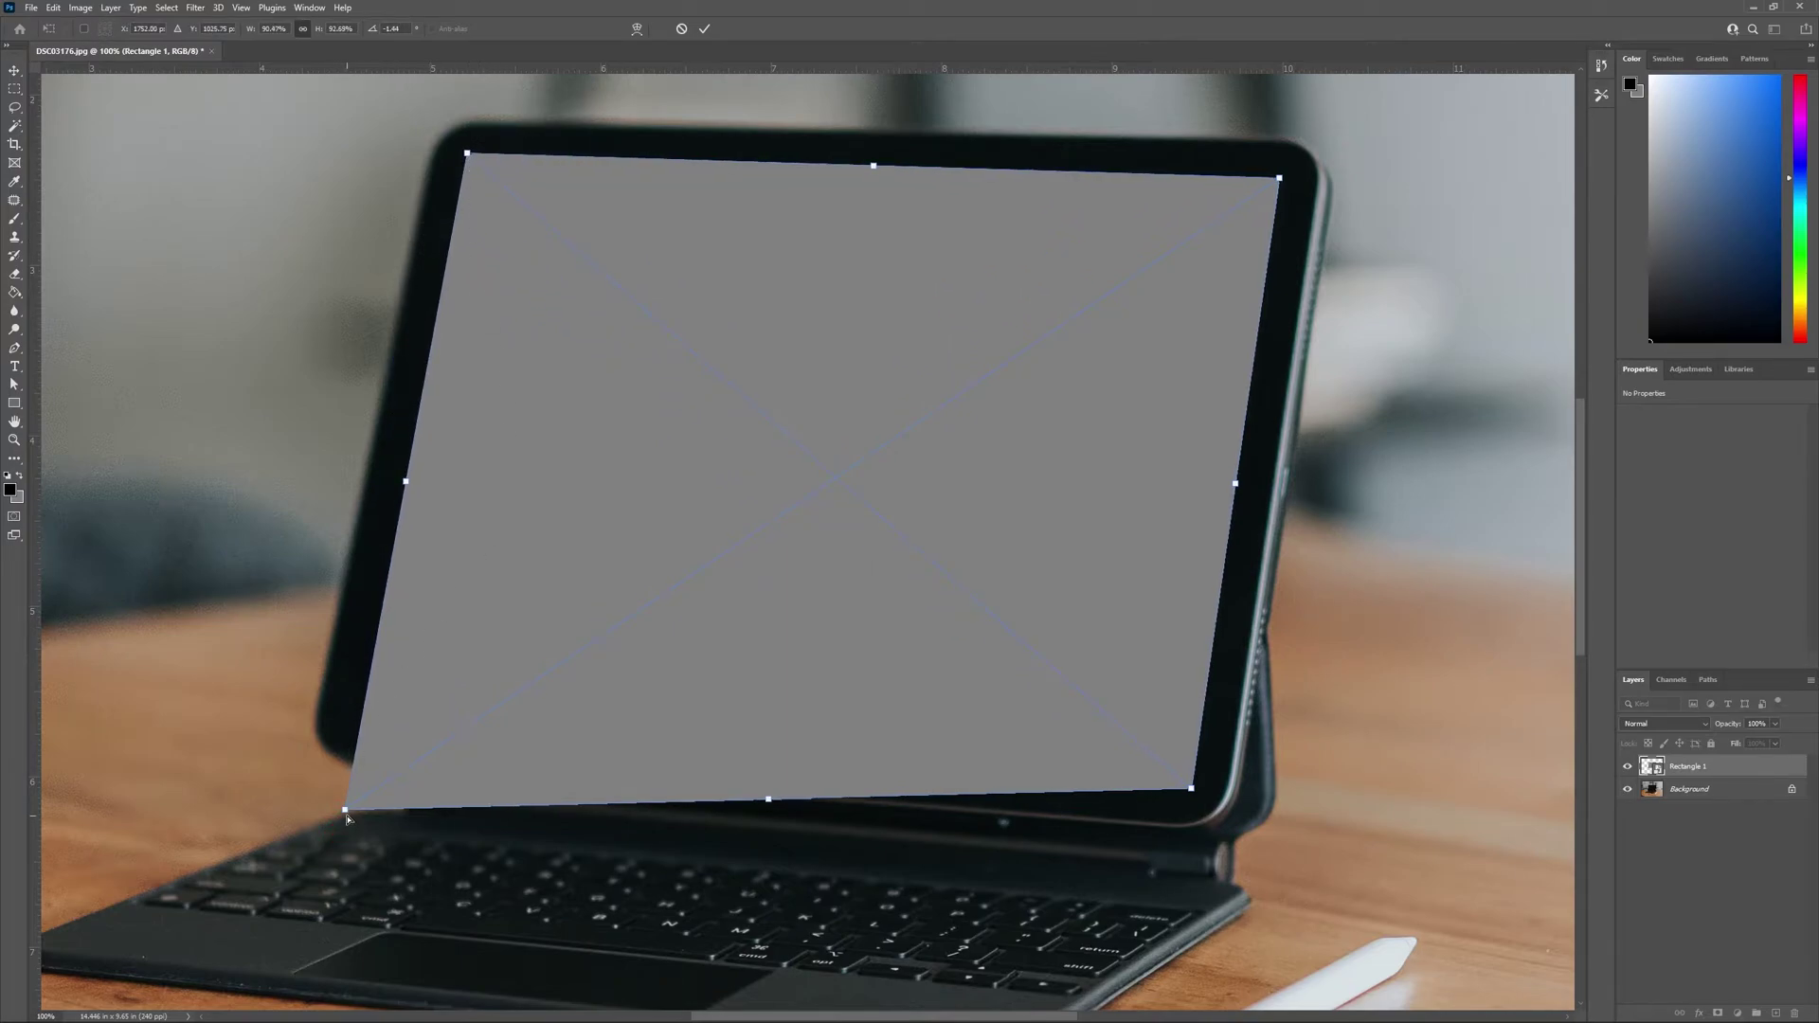
drag(347, 818, 356, 718)
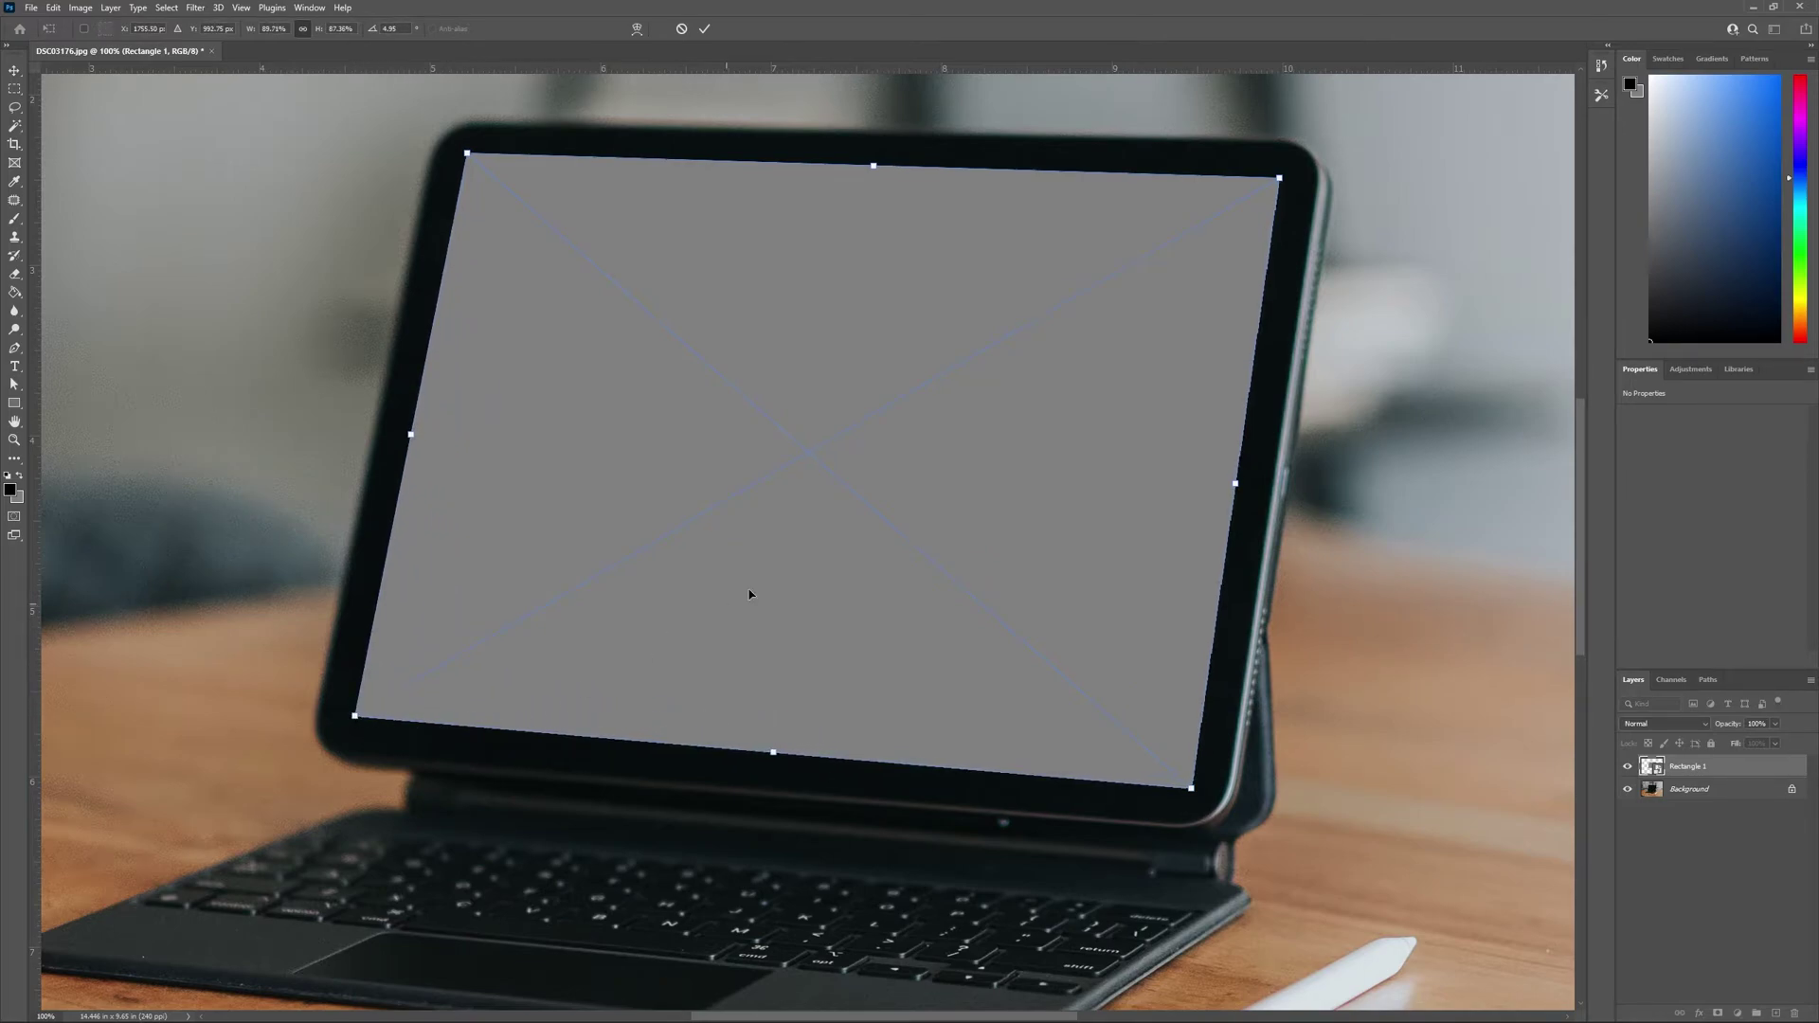
Step: Commit the distortion, rename the layer 'Placeholder', and fit the photo on screen
click(703, 28)
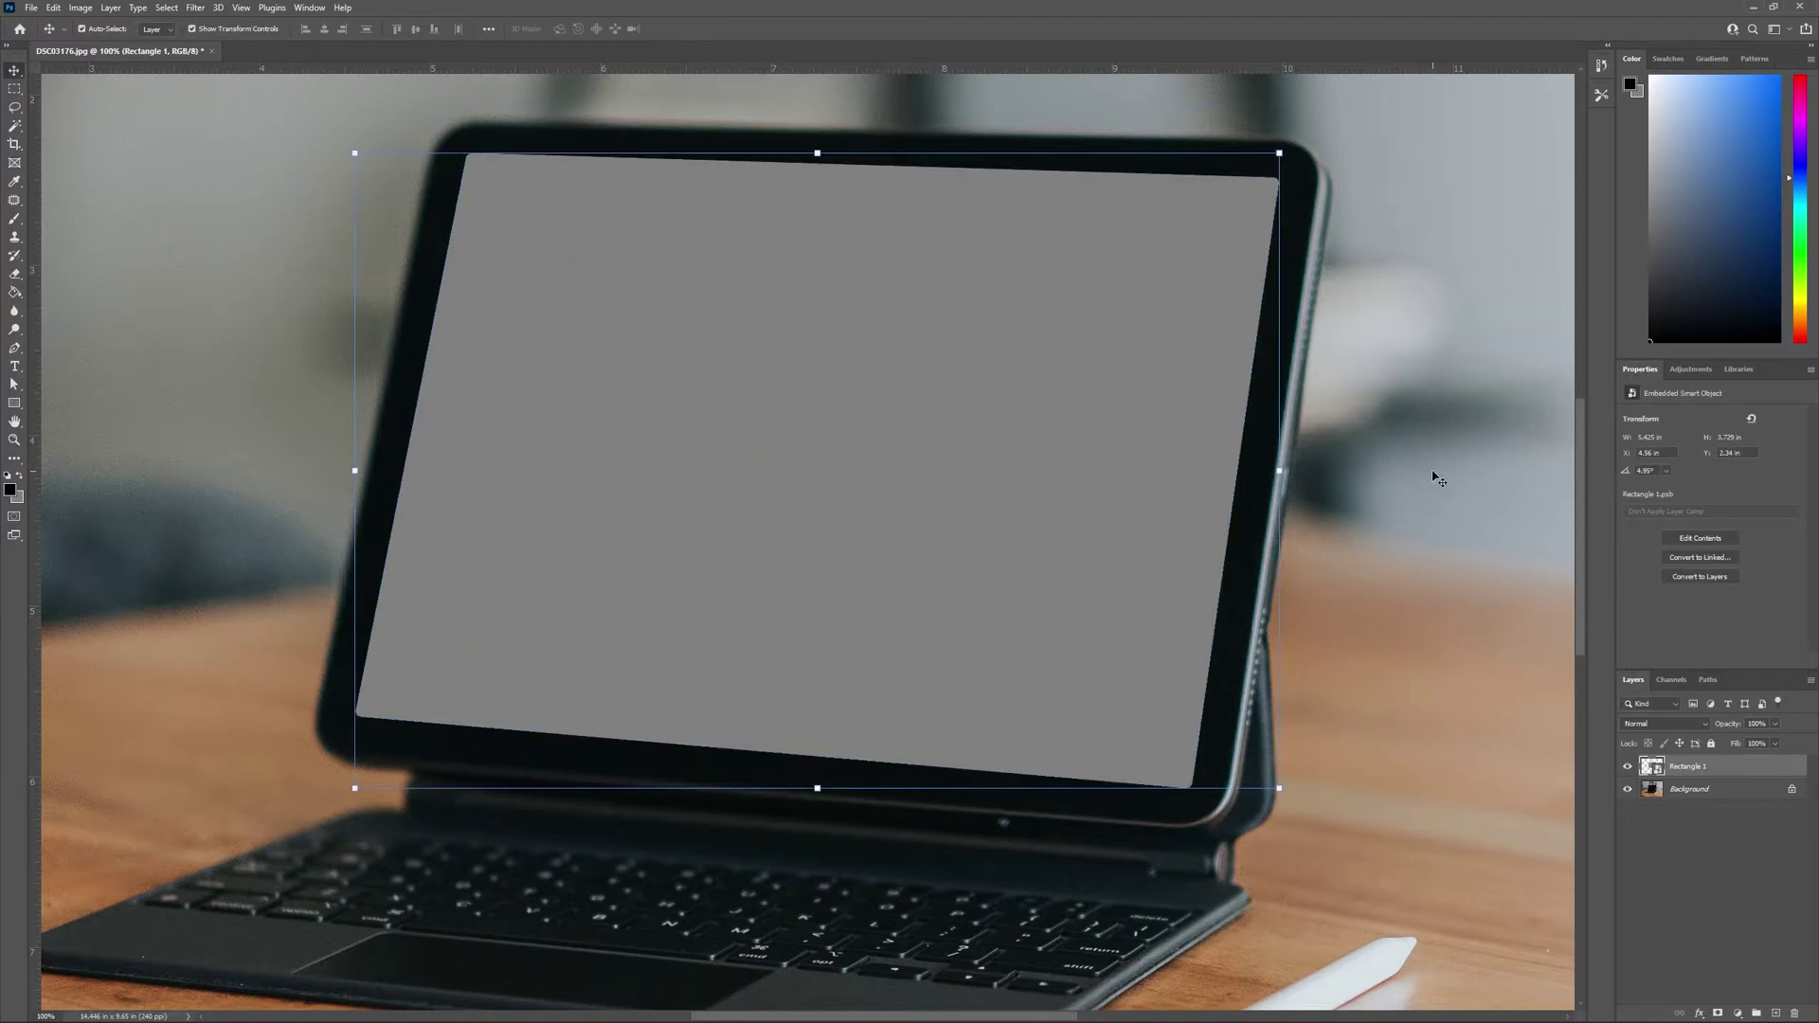
double_click(1693, 764)
text(Placeholder)
click(1651, 875)
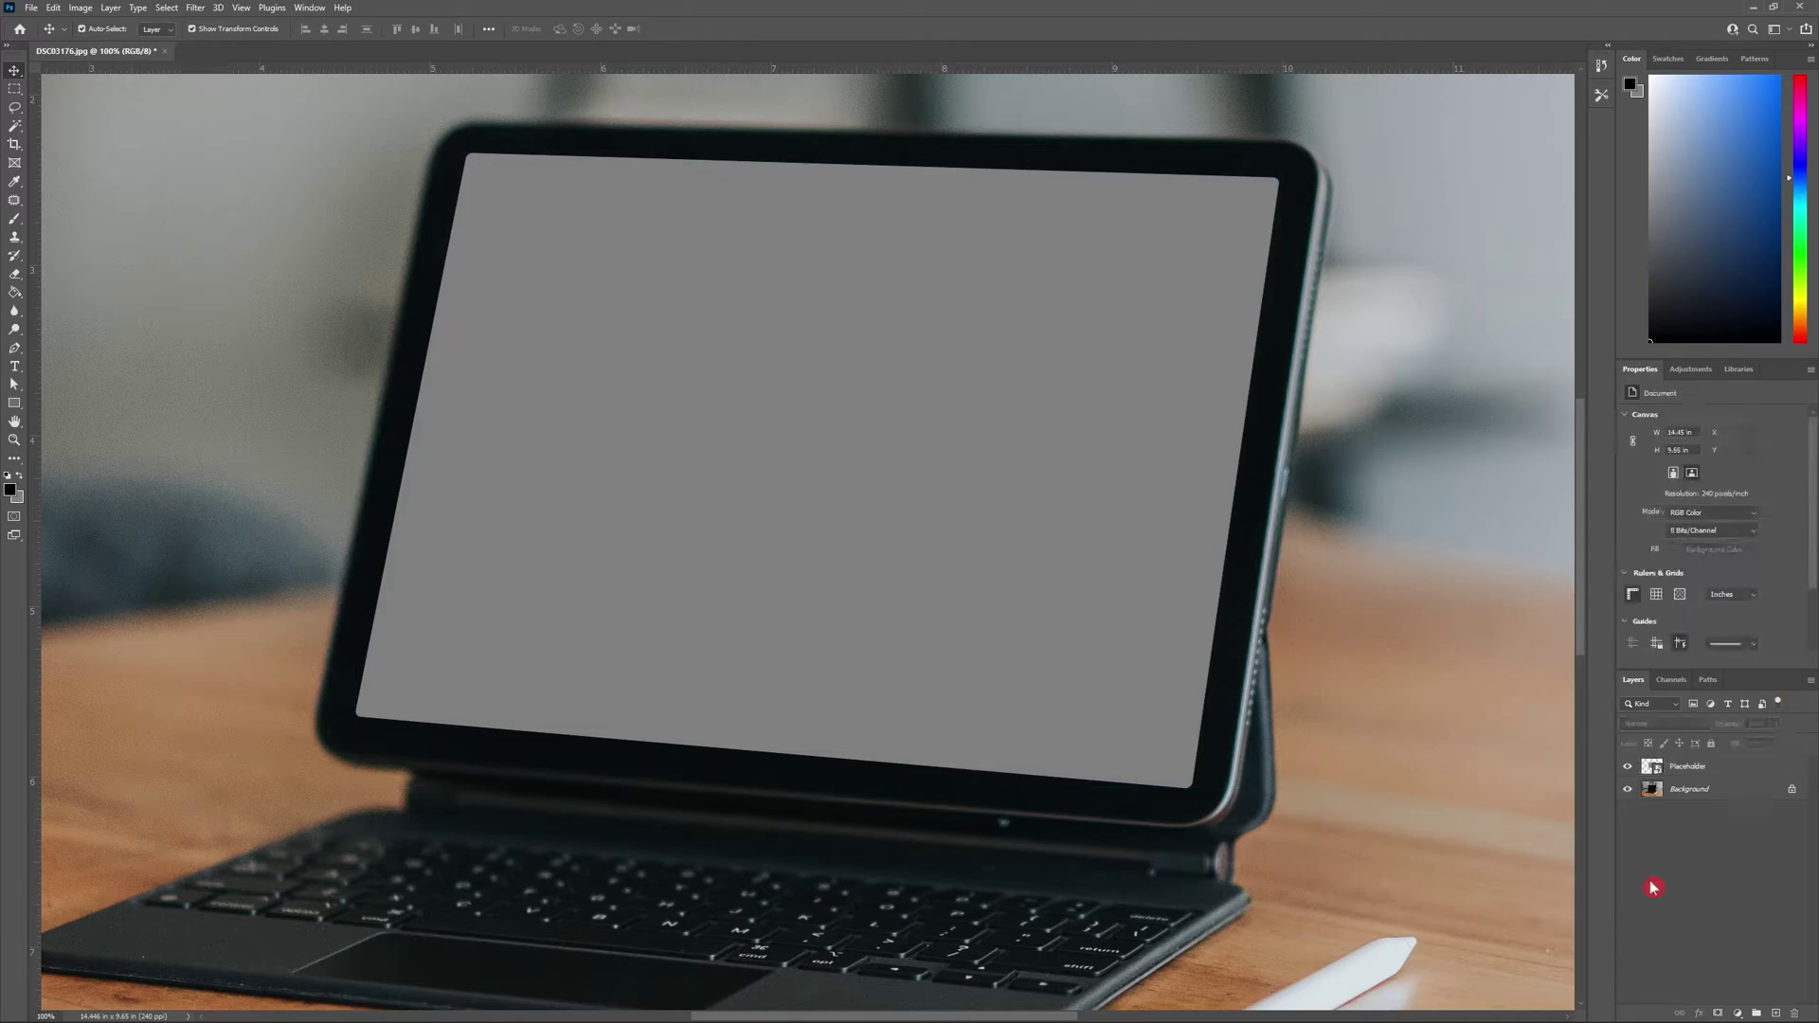
key(ctrl+0)
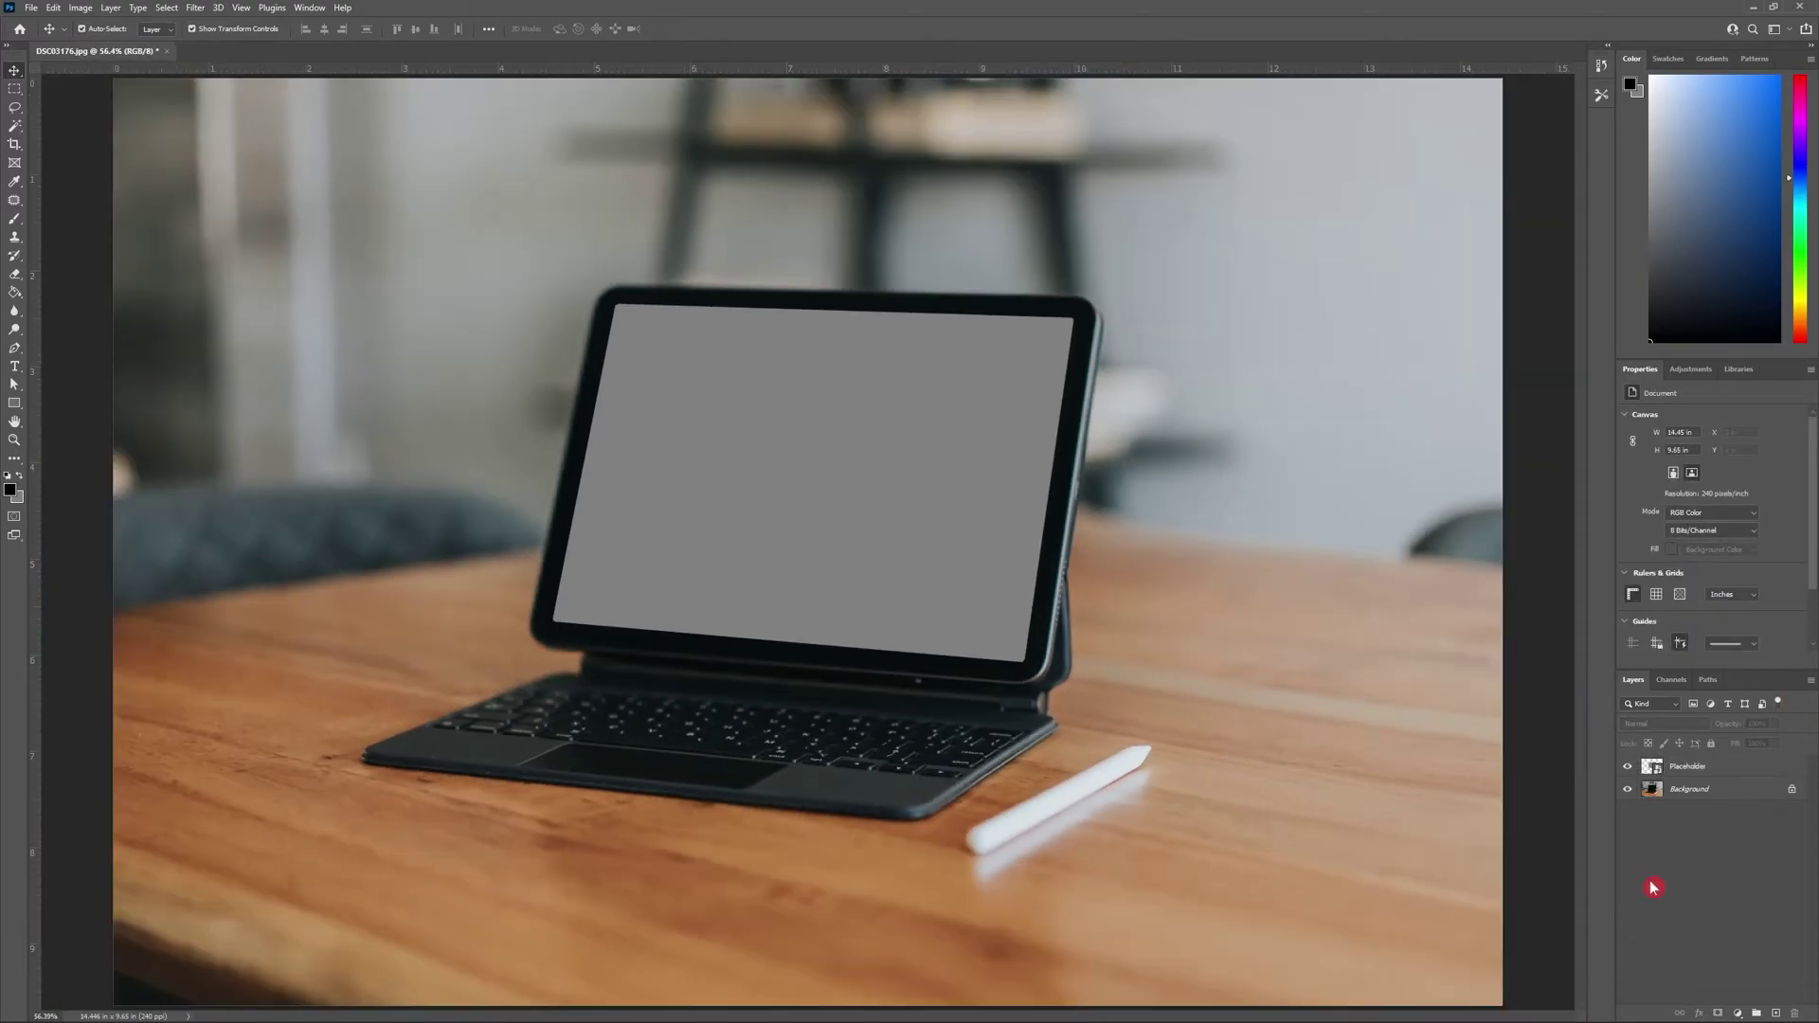
Step: Unlock the photo as Layer 0, duplicate it, and clip the copy above Placeholder
click(1792, 792)
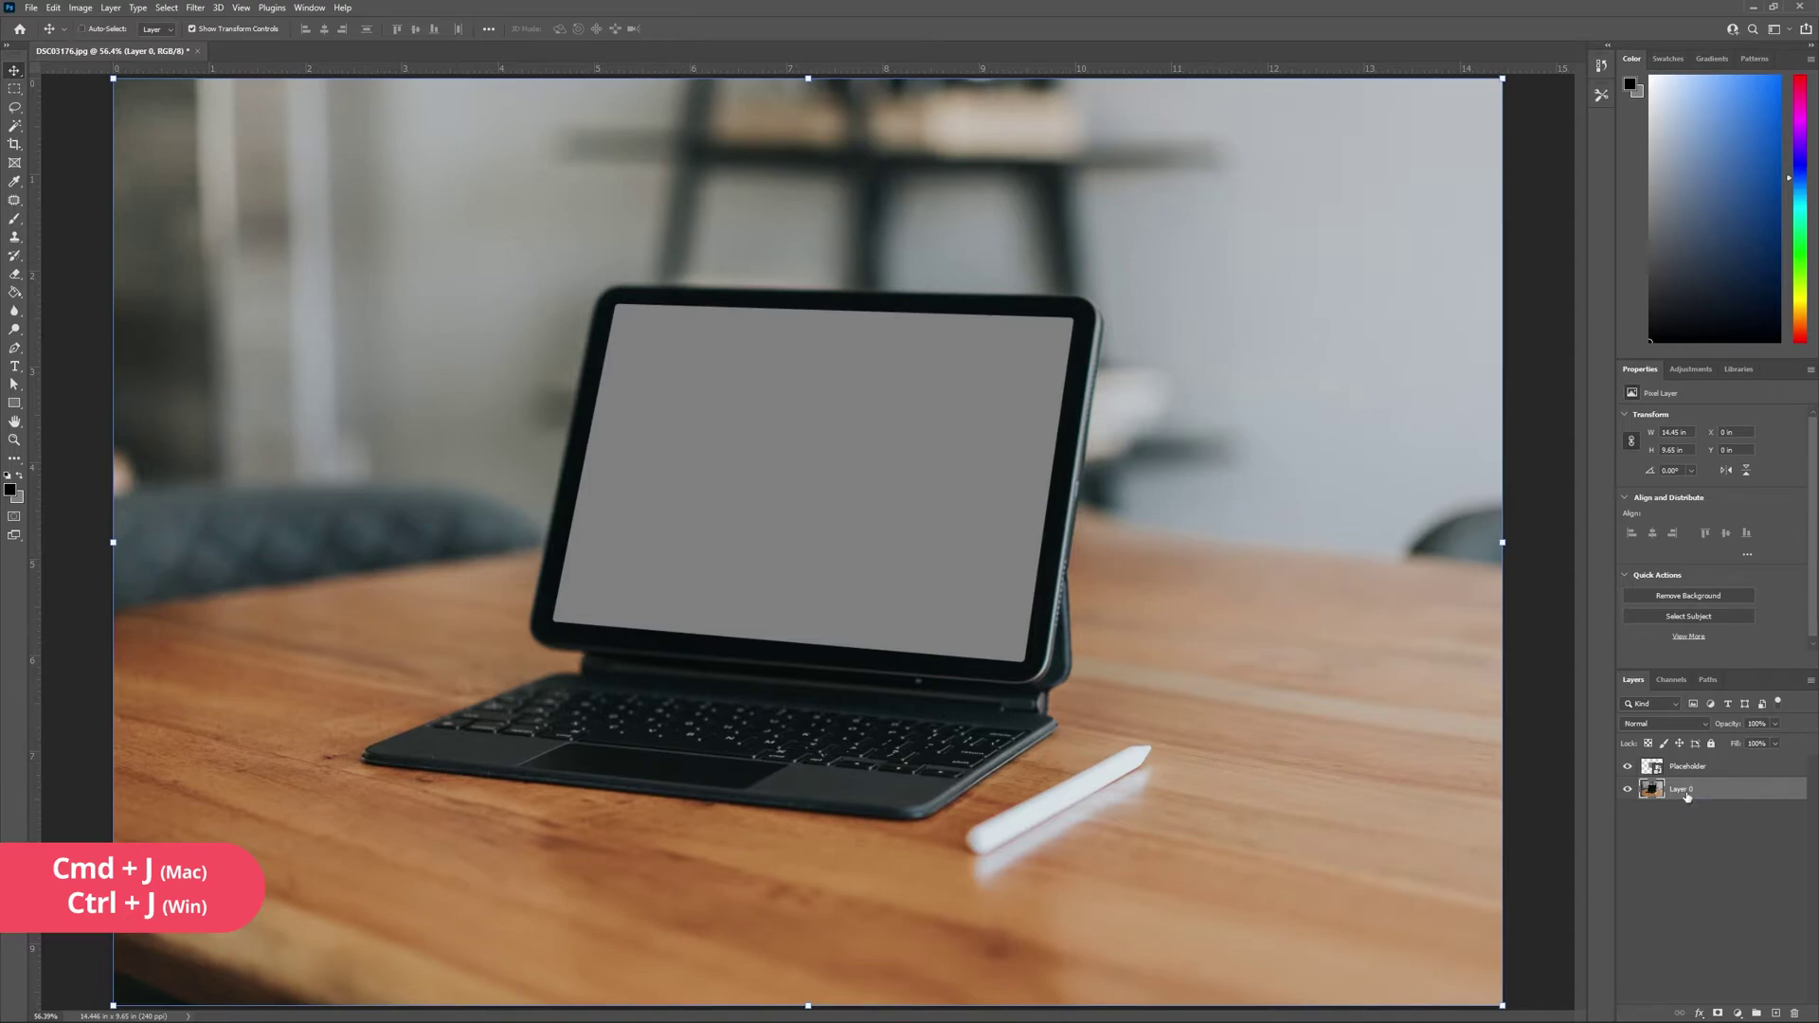
key(ctrl+j)
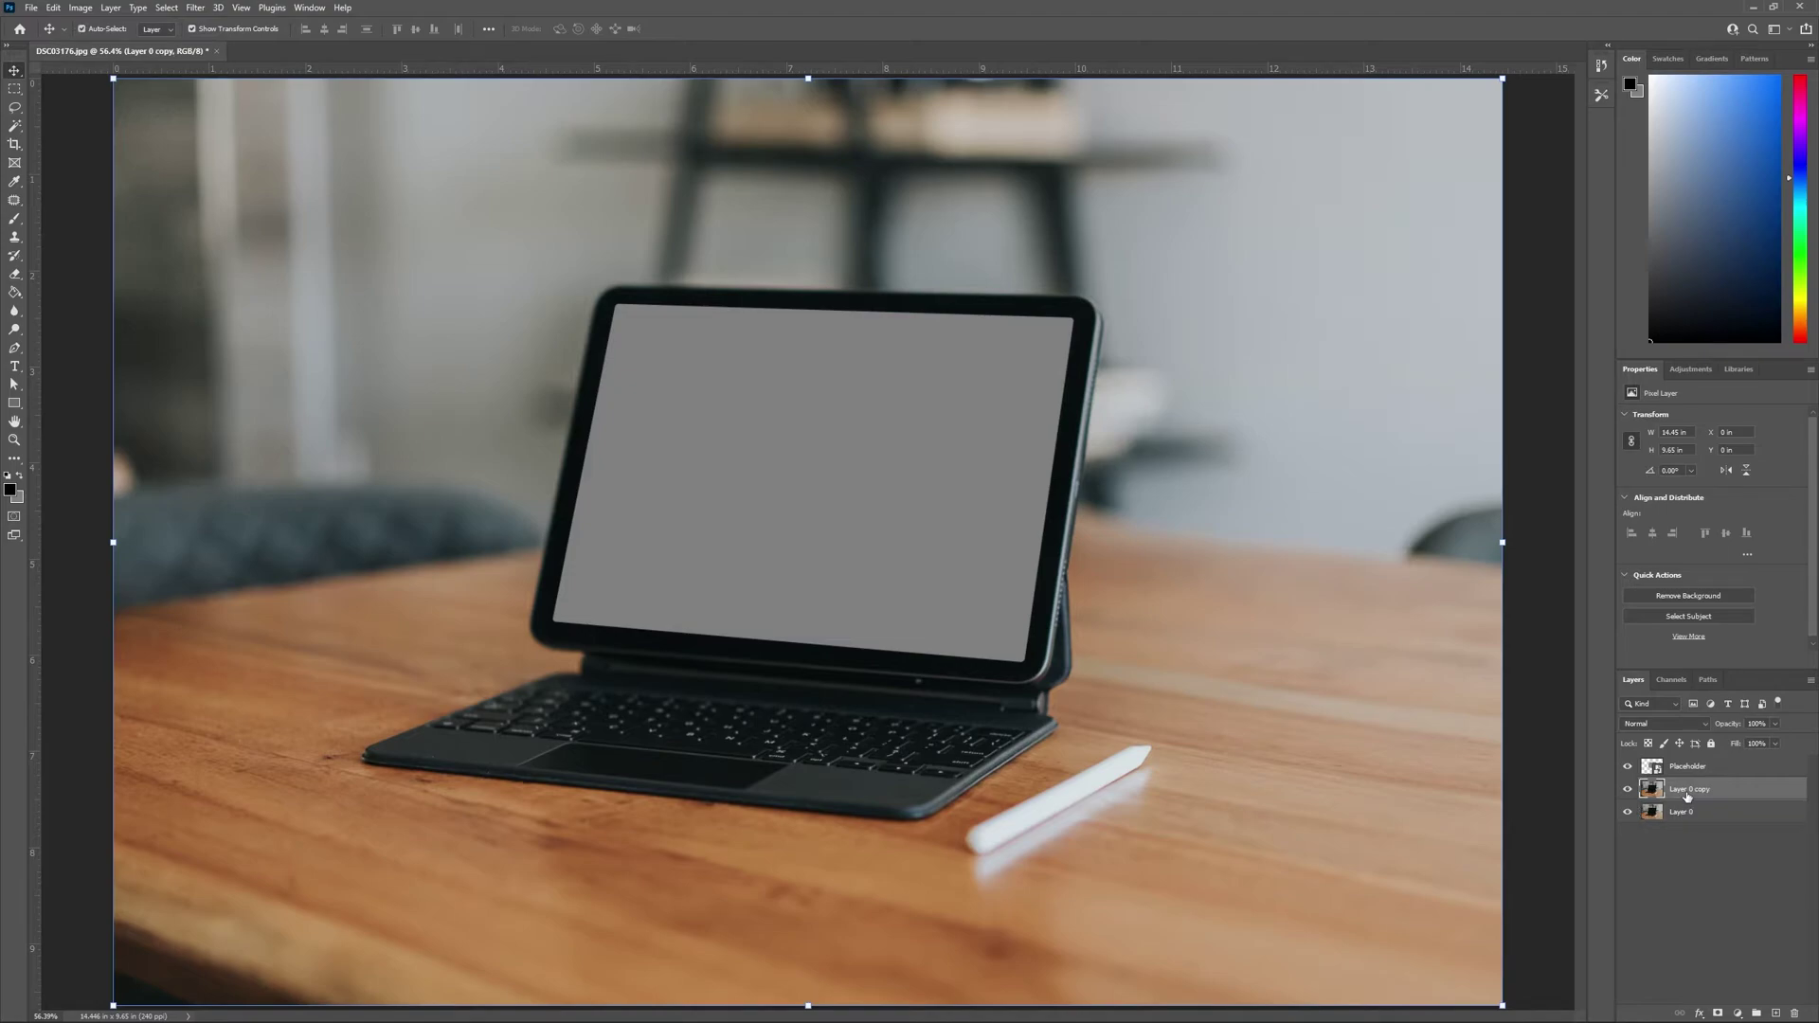
drag(1688, 796, 1690, 762)
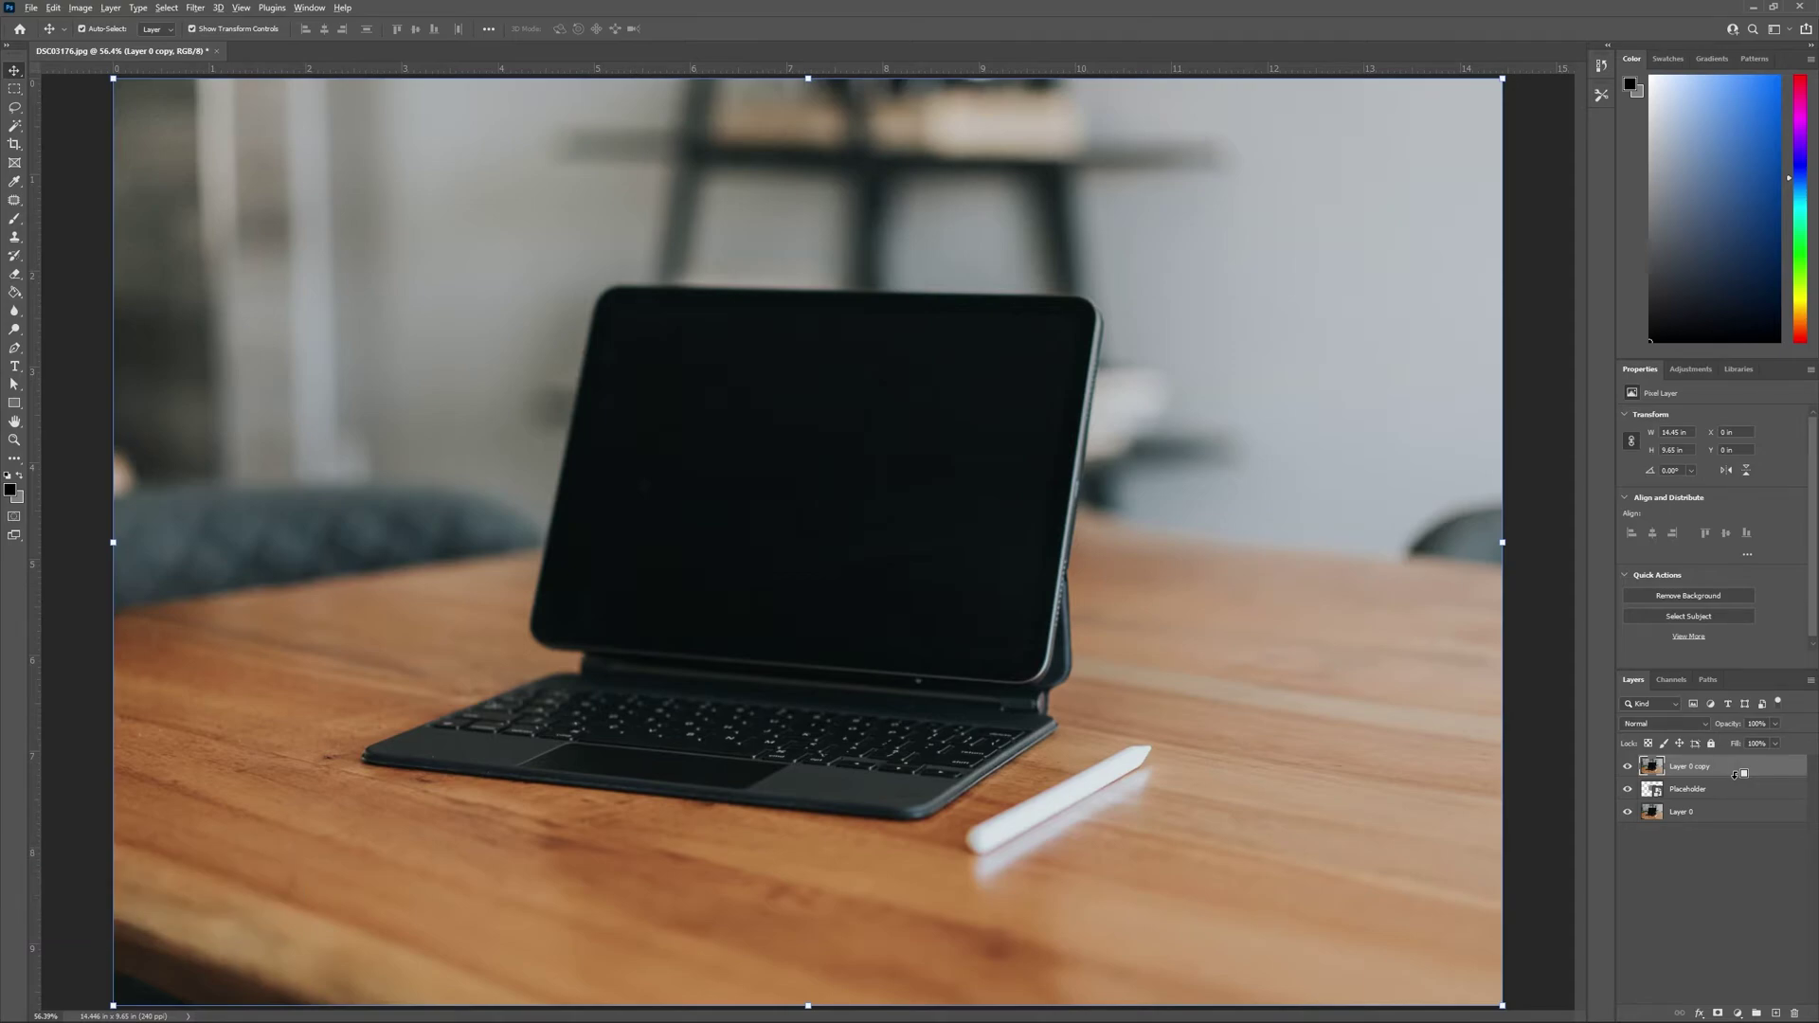
alt+click(1735, 773)
Step: Hide and re-show Layer 0 to check the clipped screen copy
click(1734, 891)
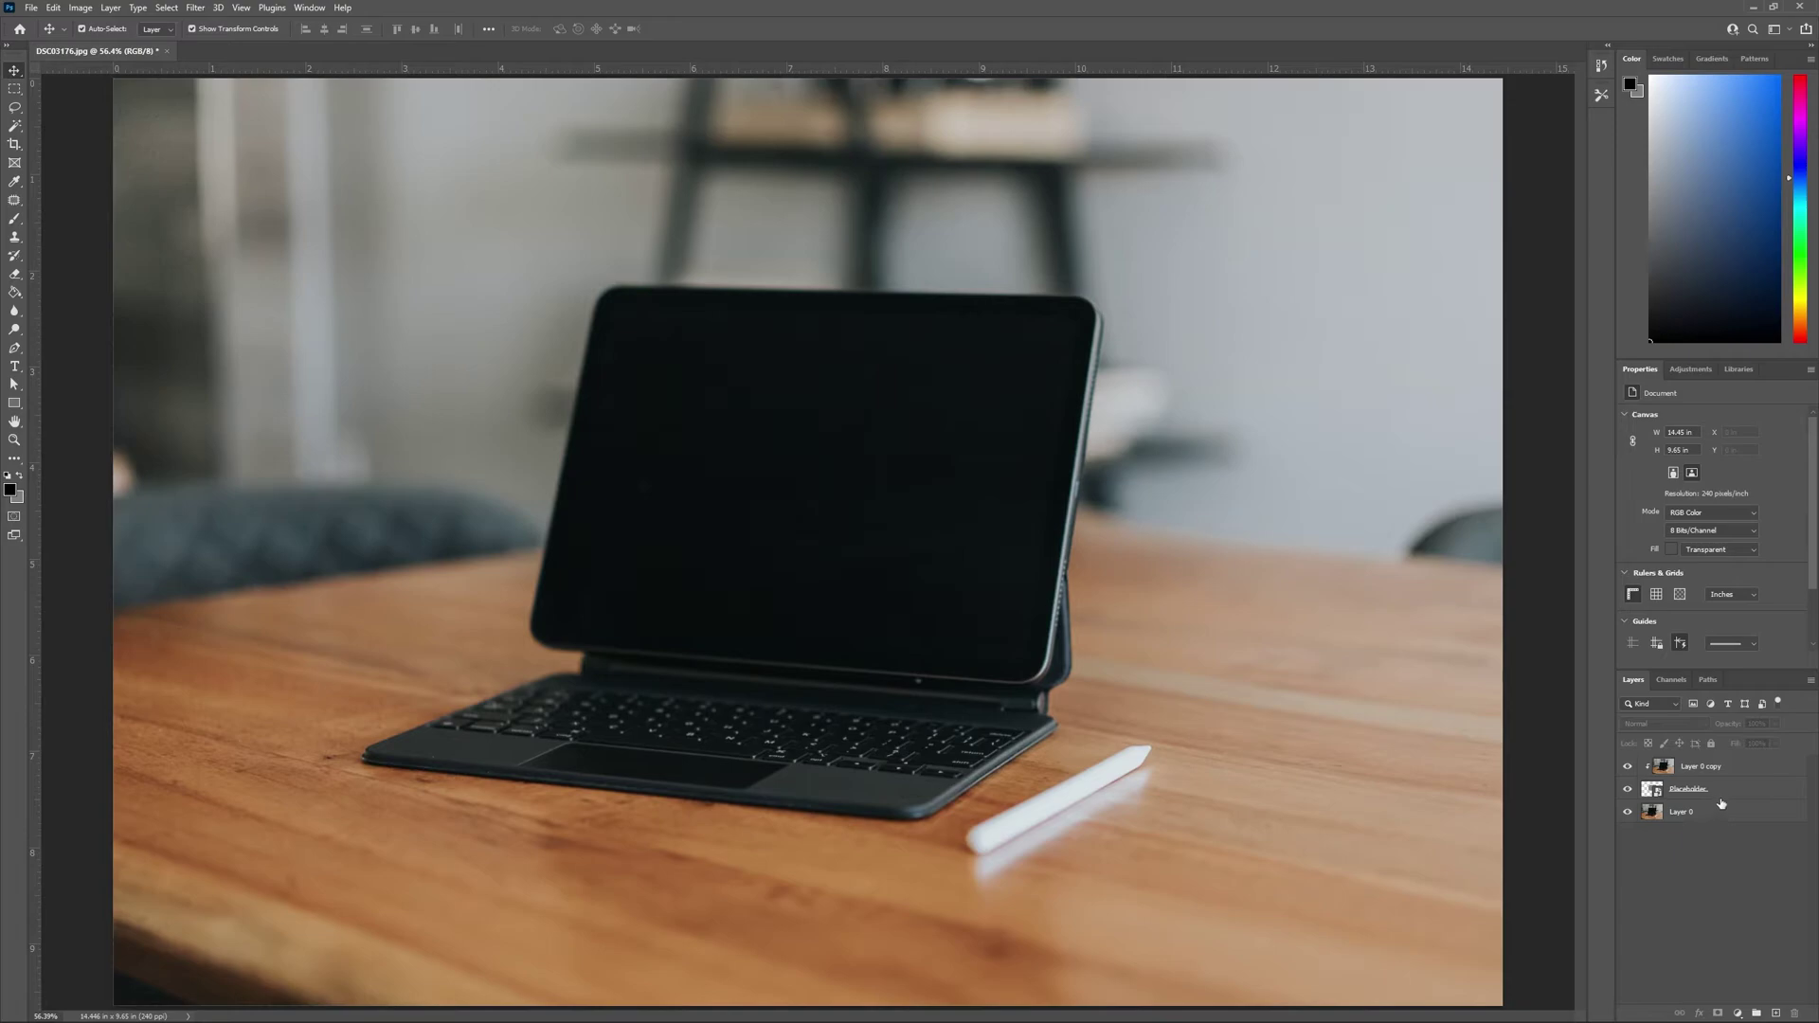
click(1627, 812)
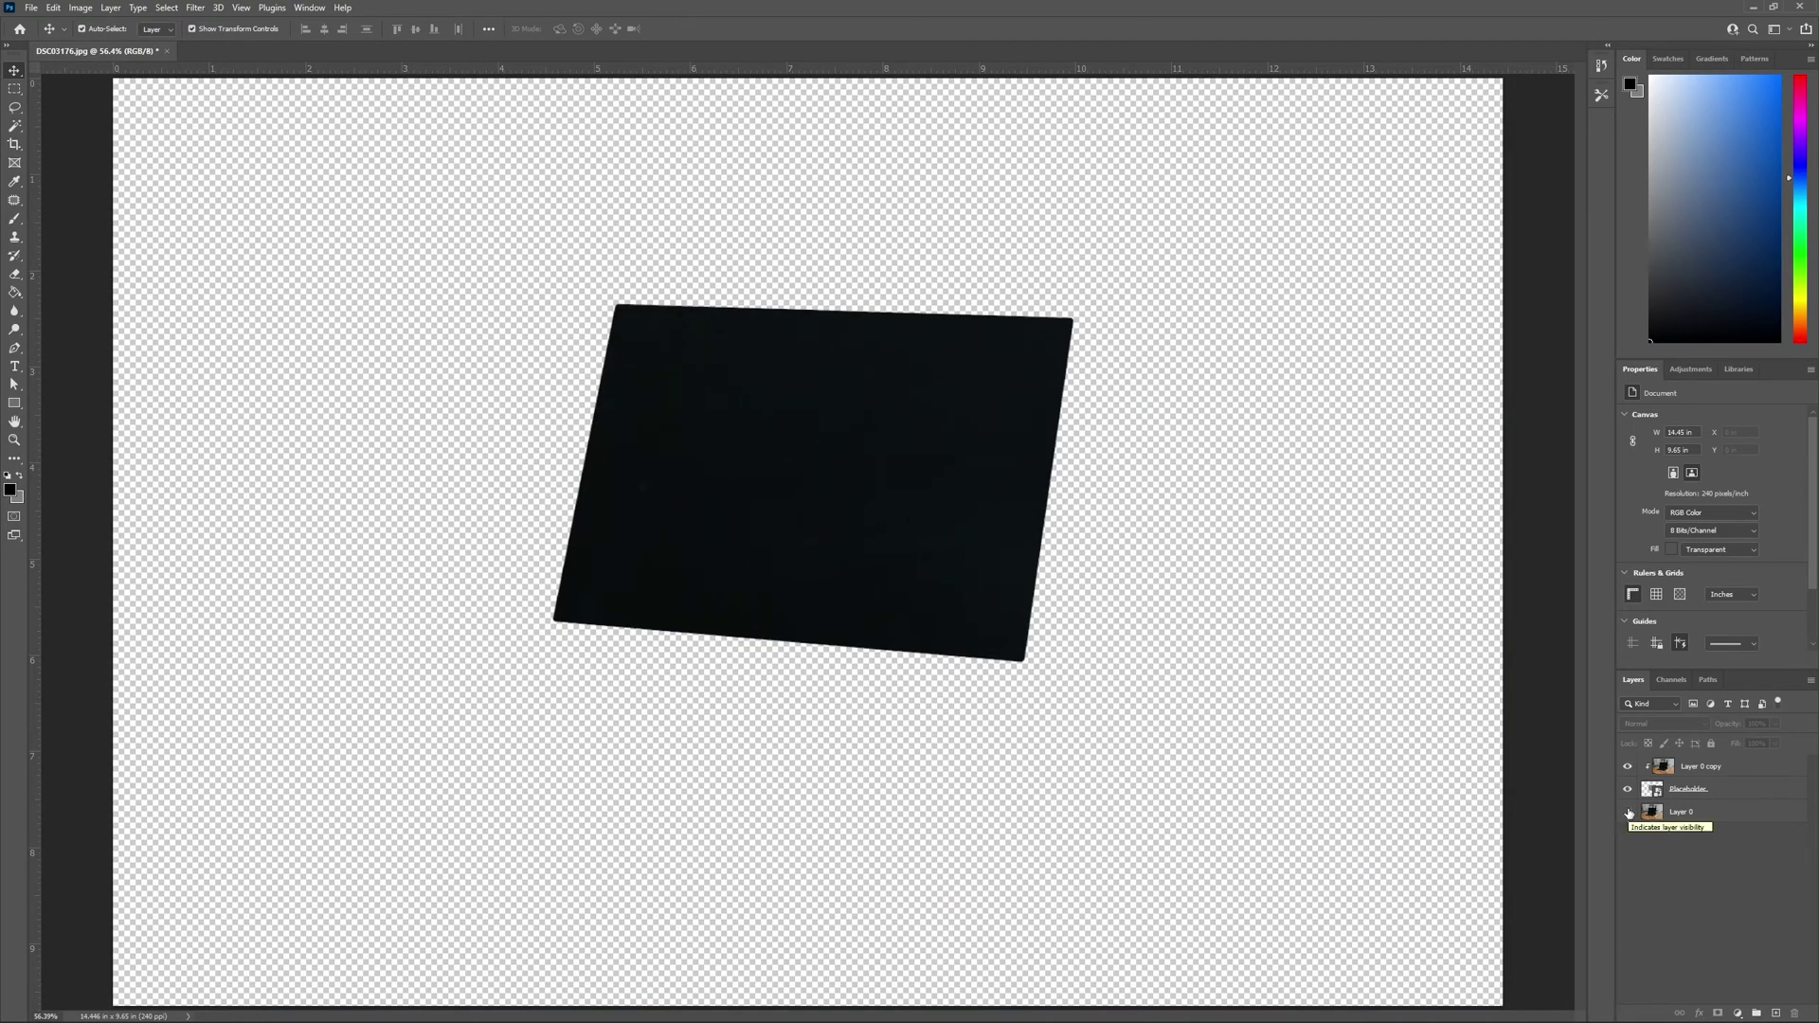
click(1628, 812)
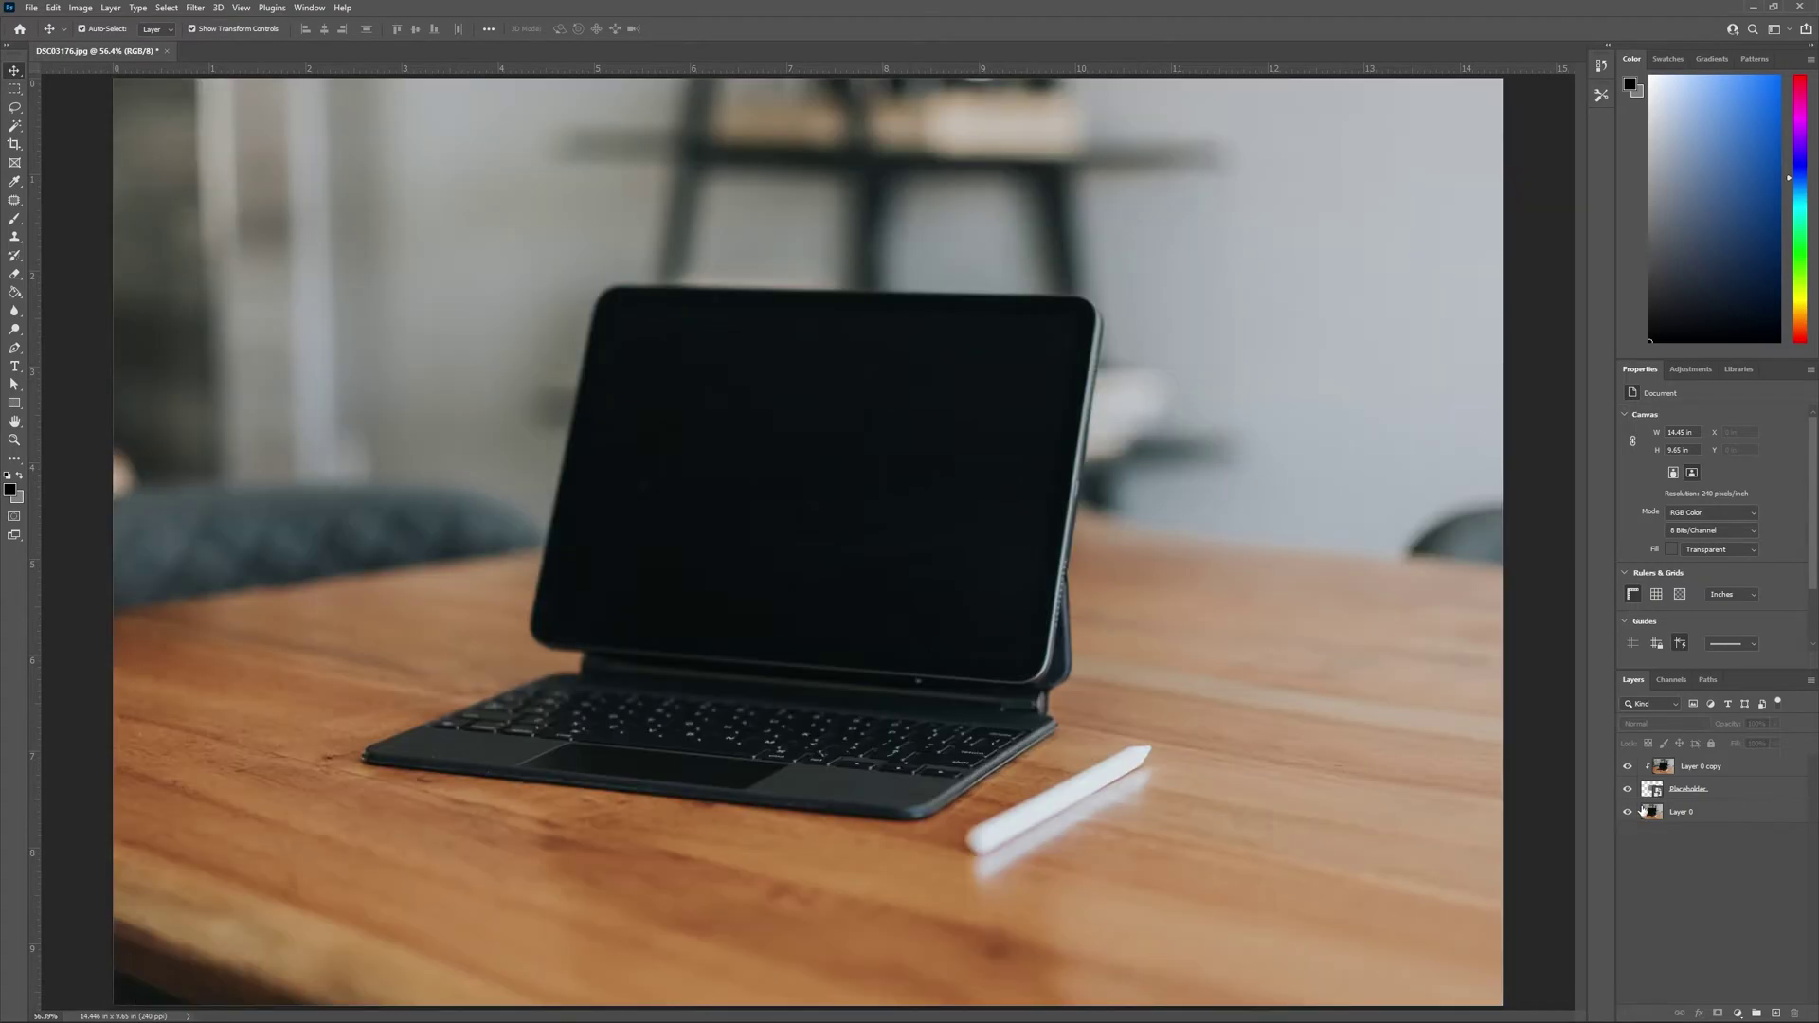
Step: Rename Layer 0 copy to 'Screen Reflection'
double_click(1703, 766)
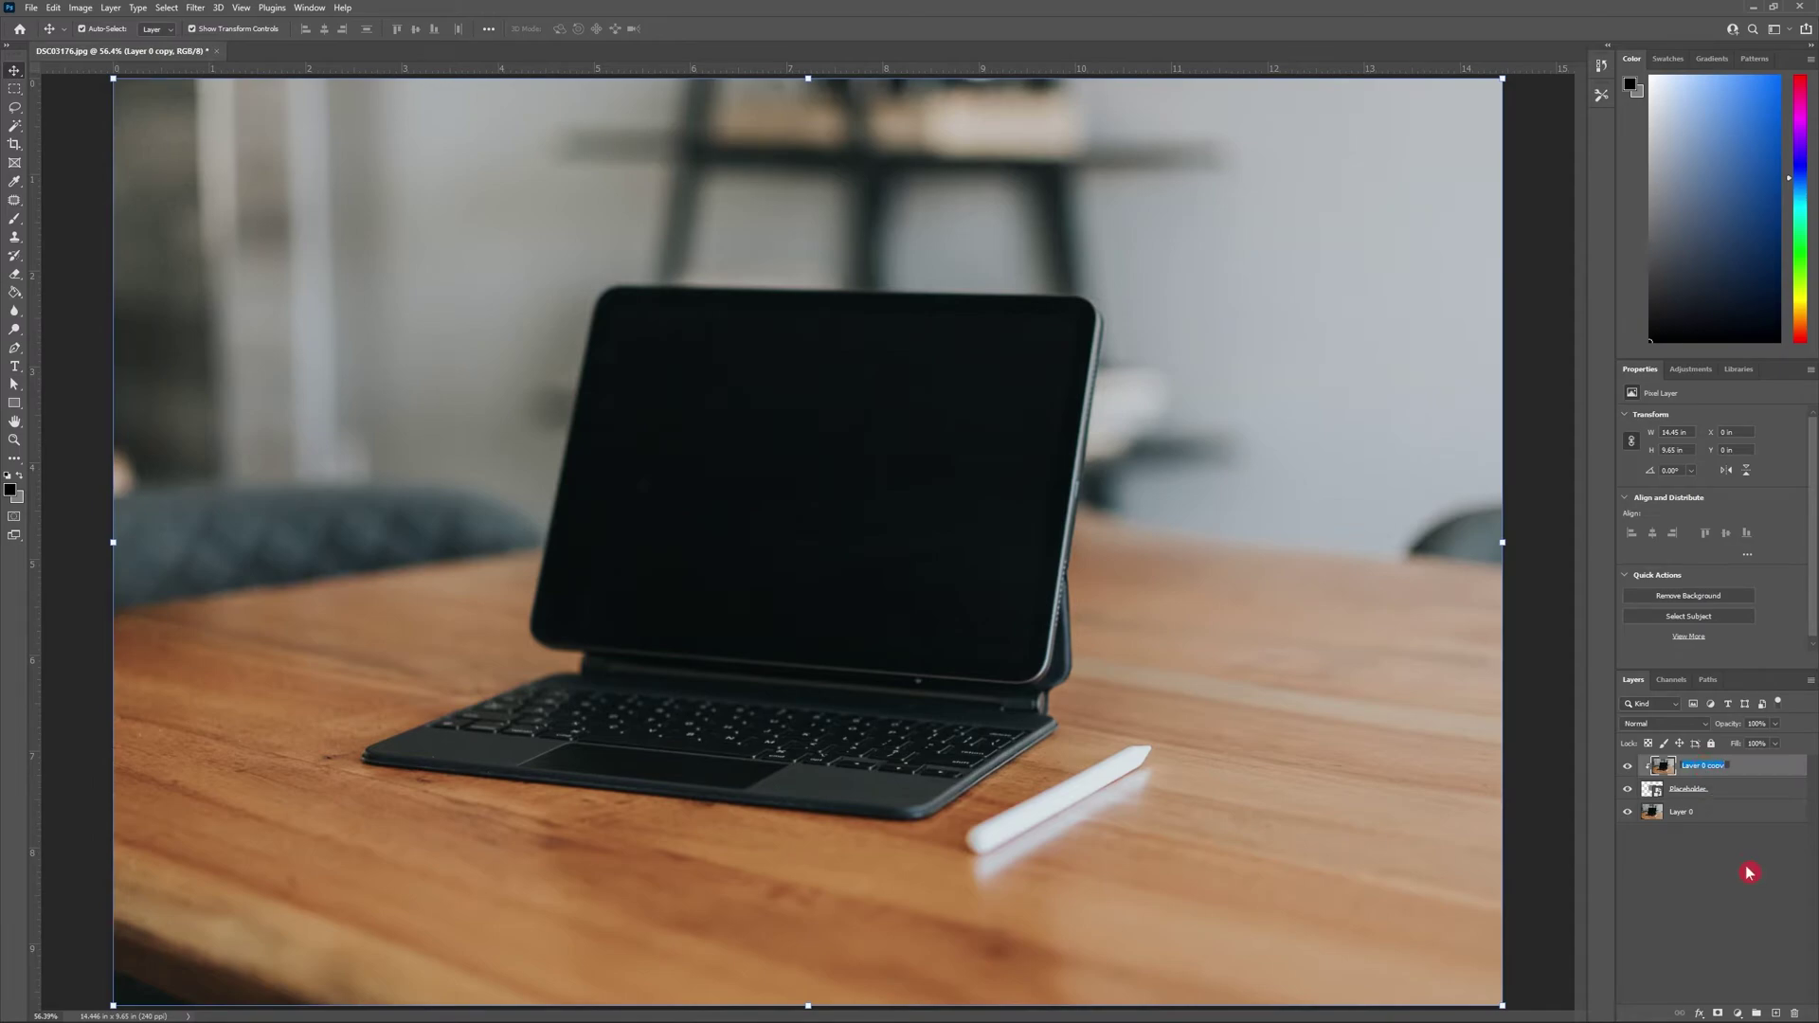
text(Screen Reflection)
click(1713, 880)
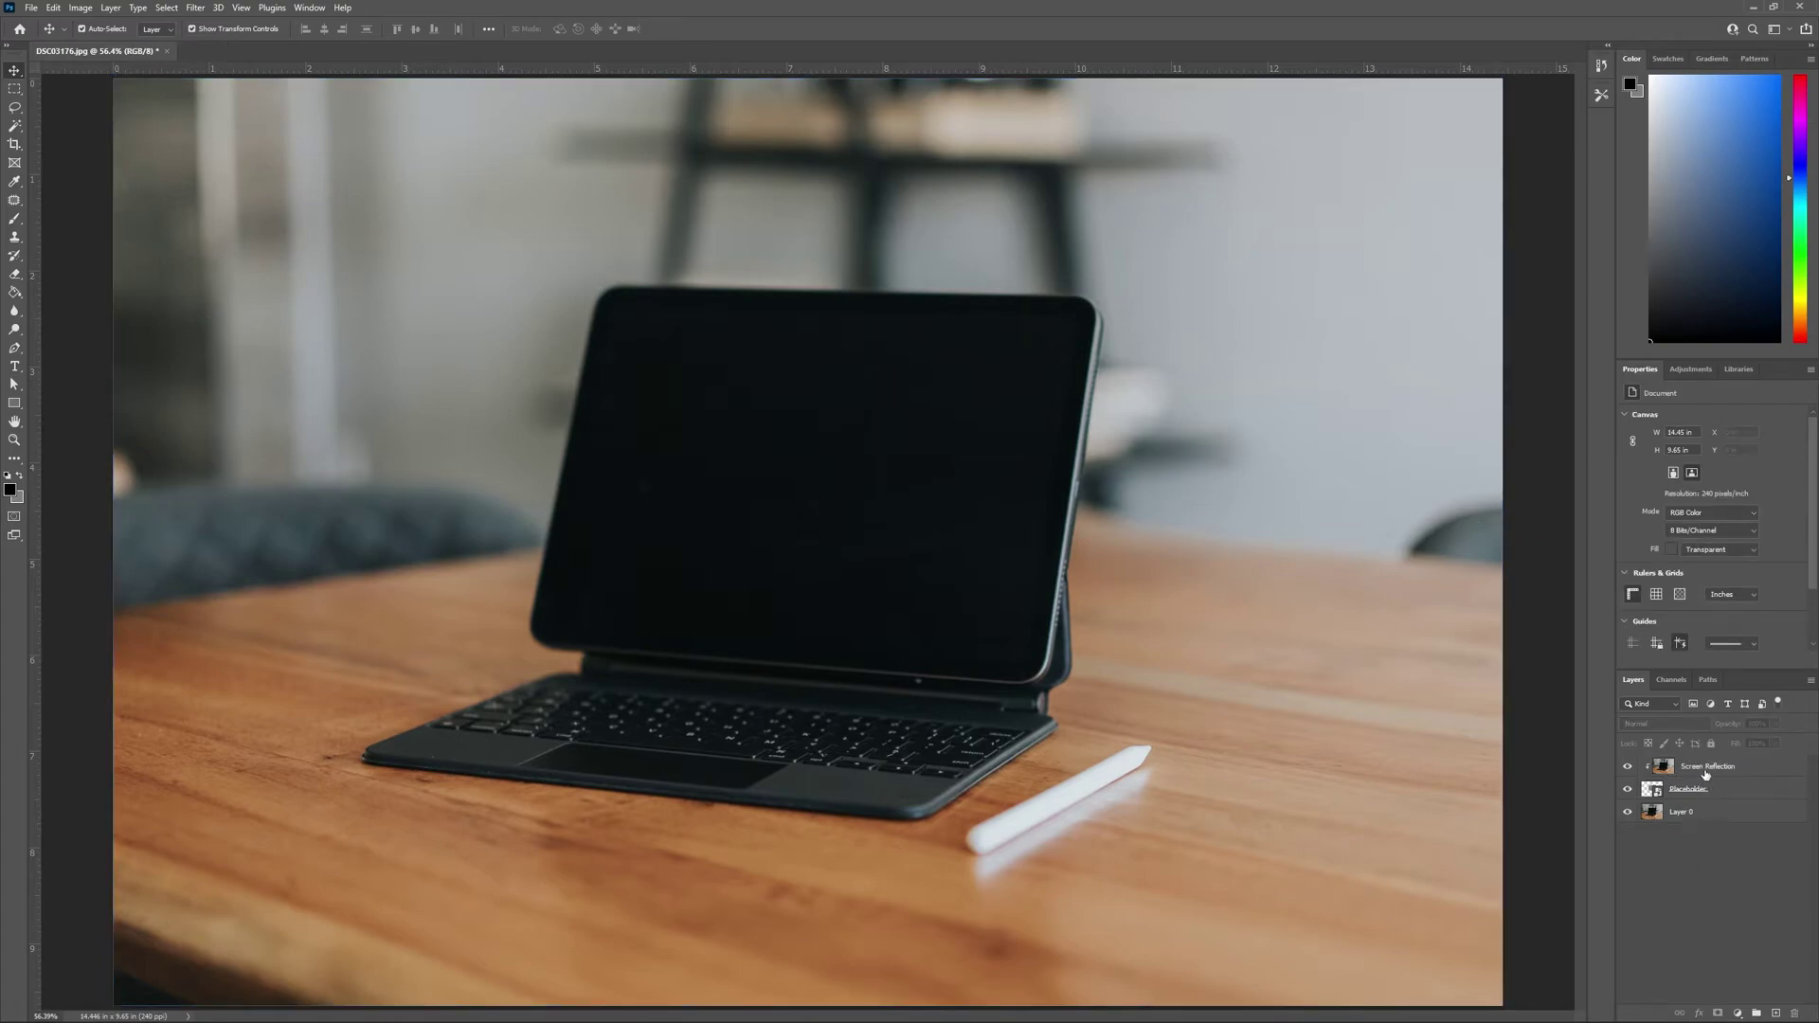
Step: Change the Screen Reflection layer's blend mode so the screen appears light grey
click(1703, 773)
click(1698, 724)
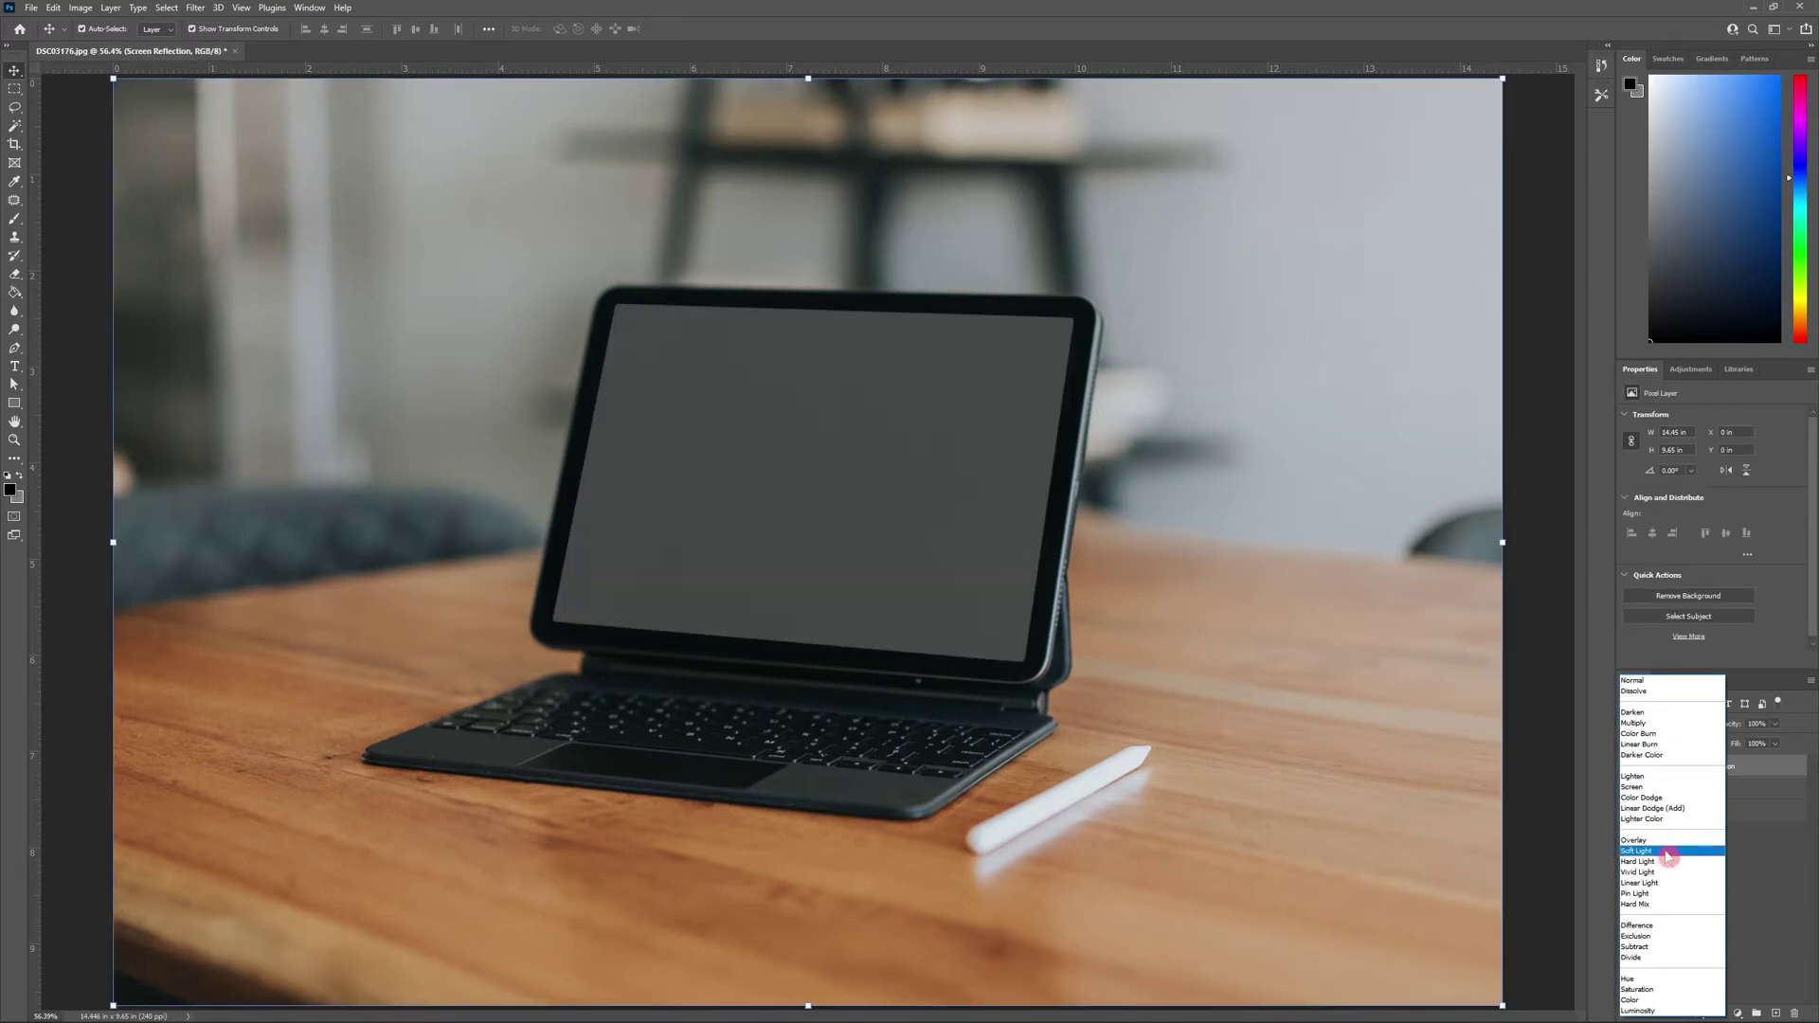
click(1653, 798)
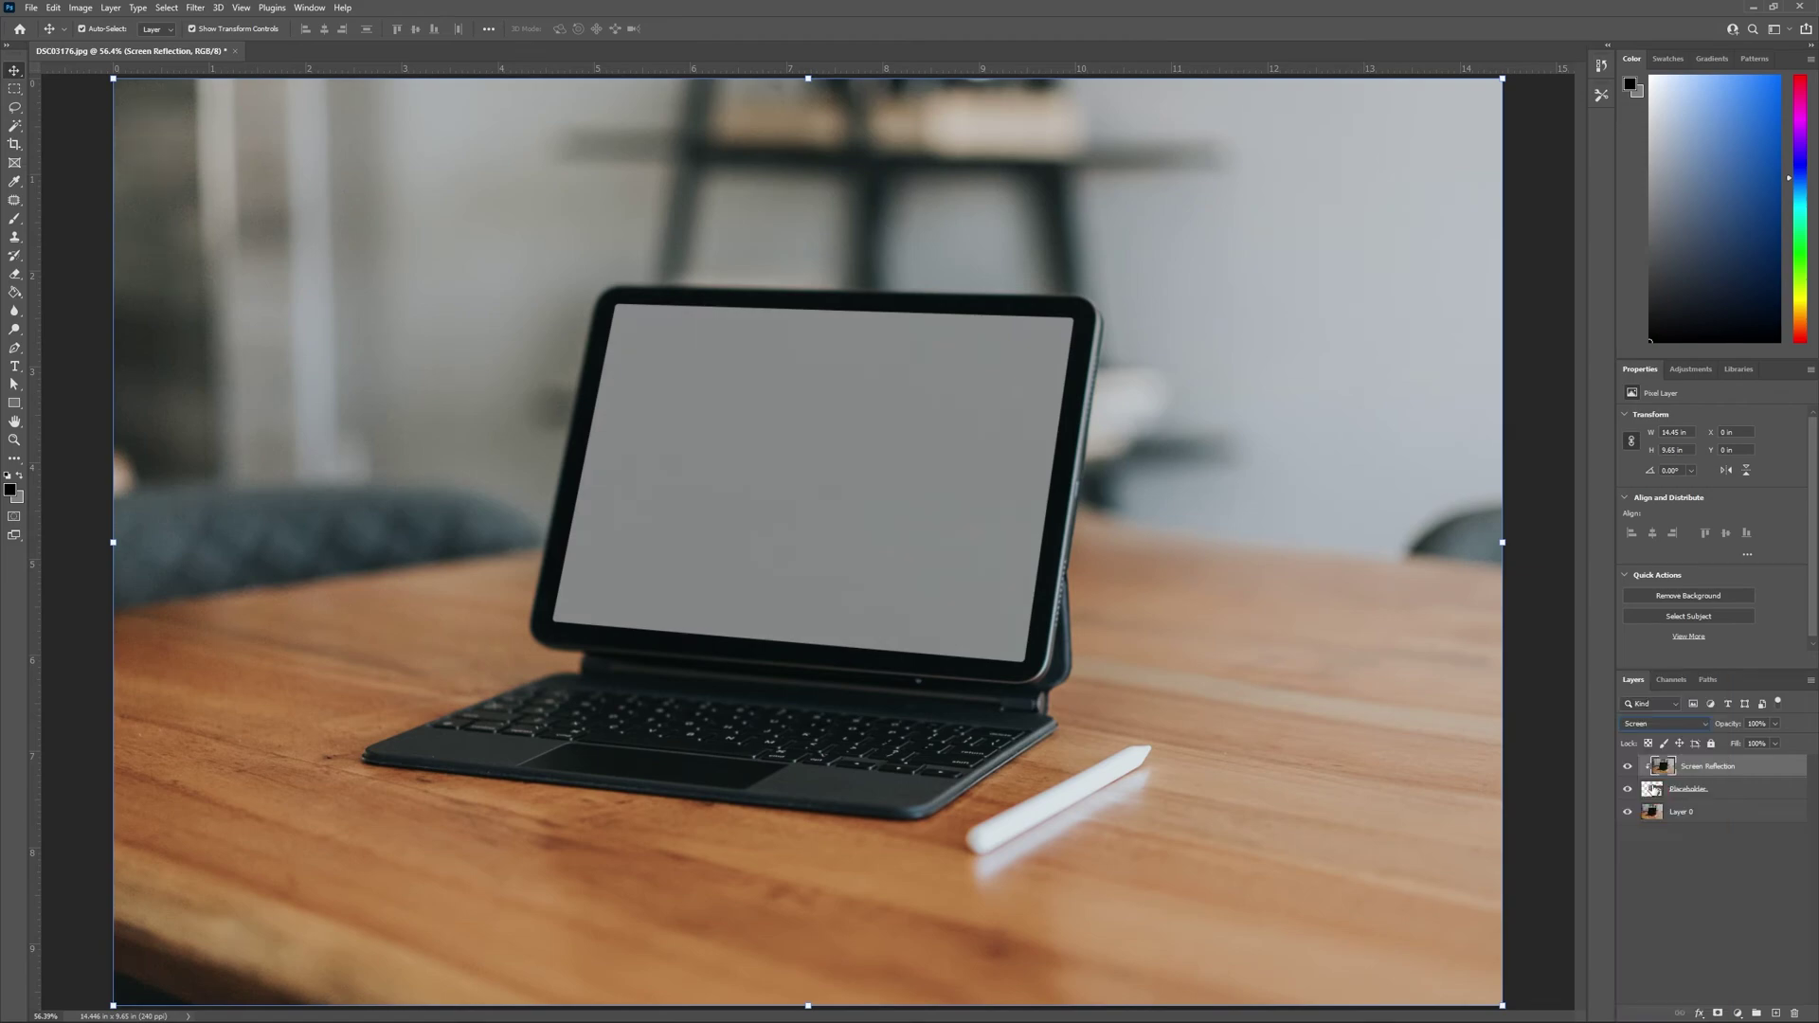
click(1741, 915)
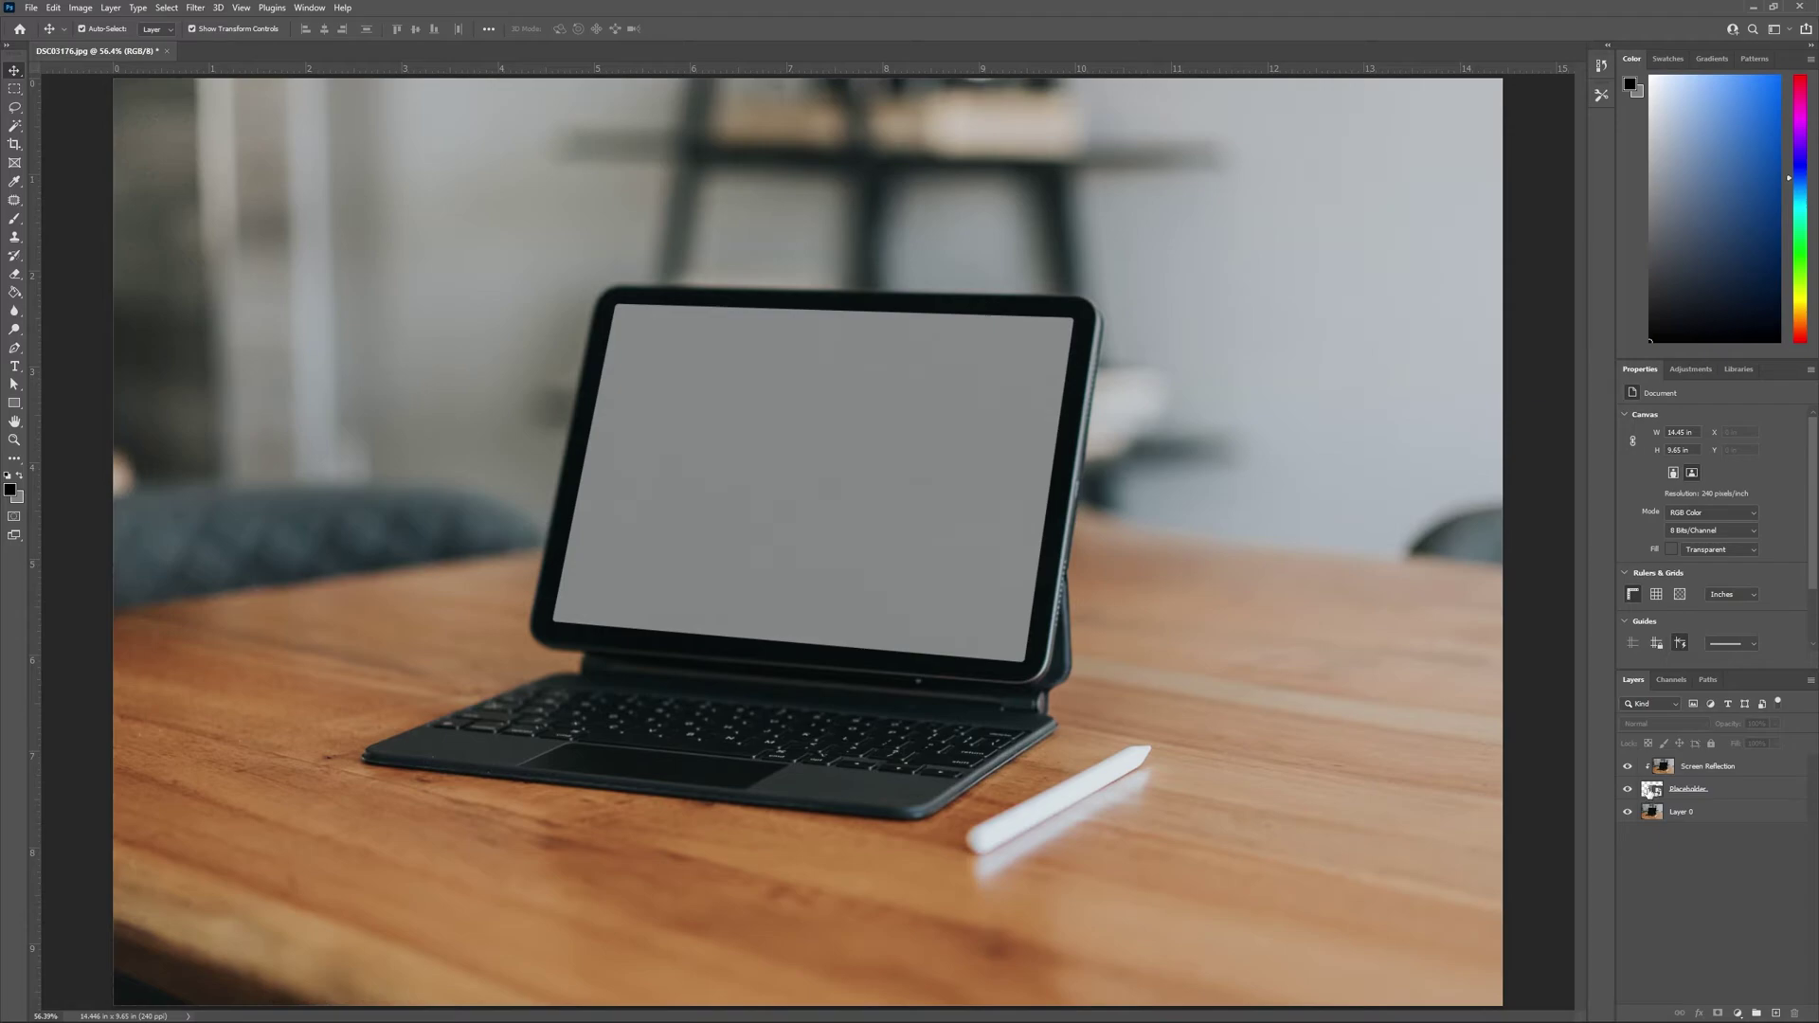
Step: Place the website screenshot inside Placeholder's contents, enlarge it to fill the rectangle, and save
double_click(1650, 790)
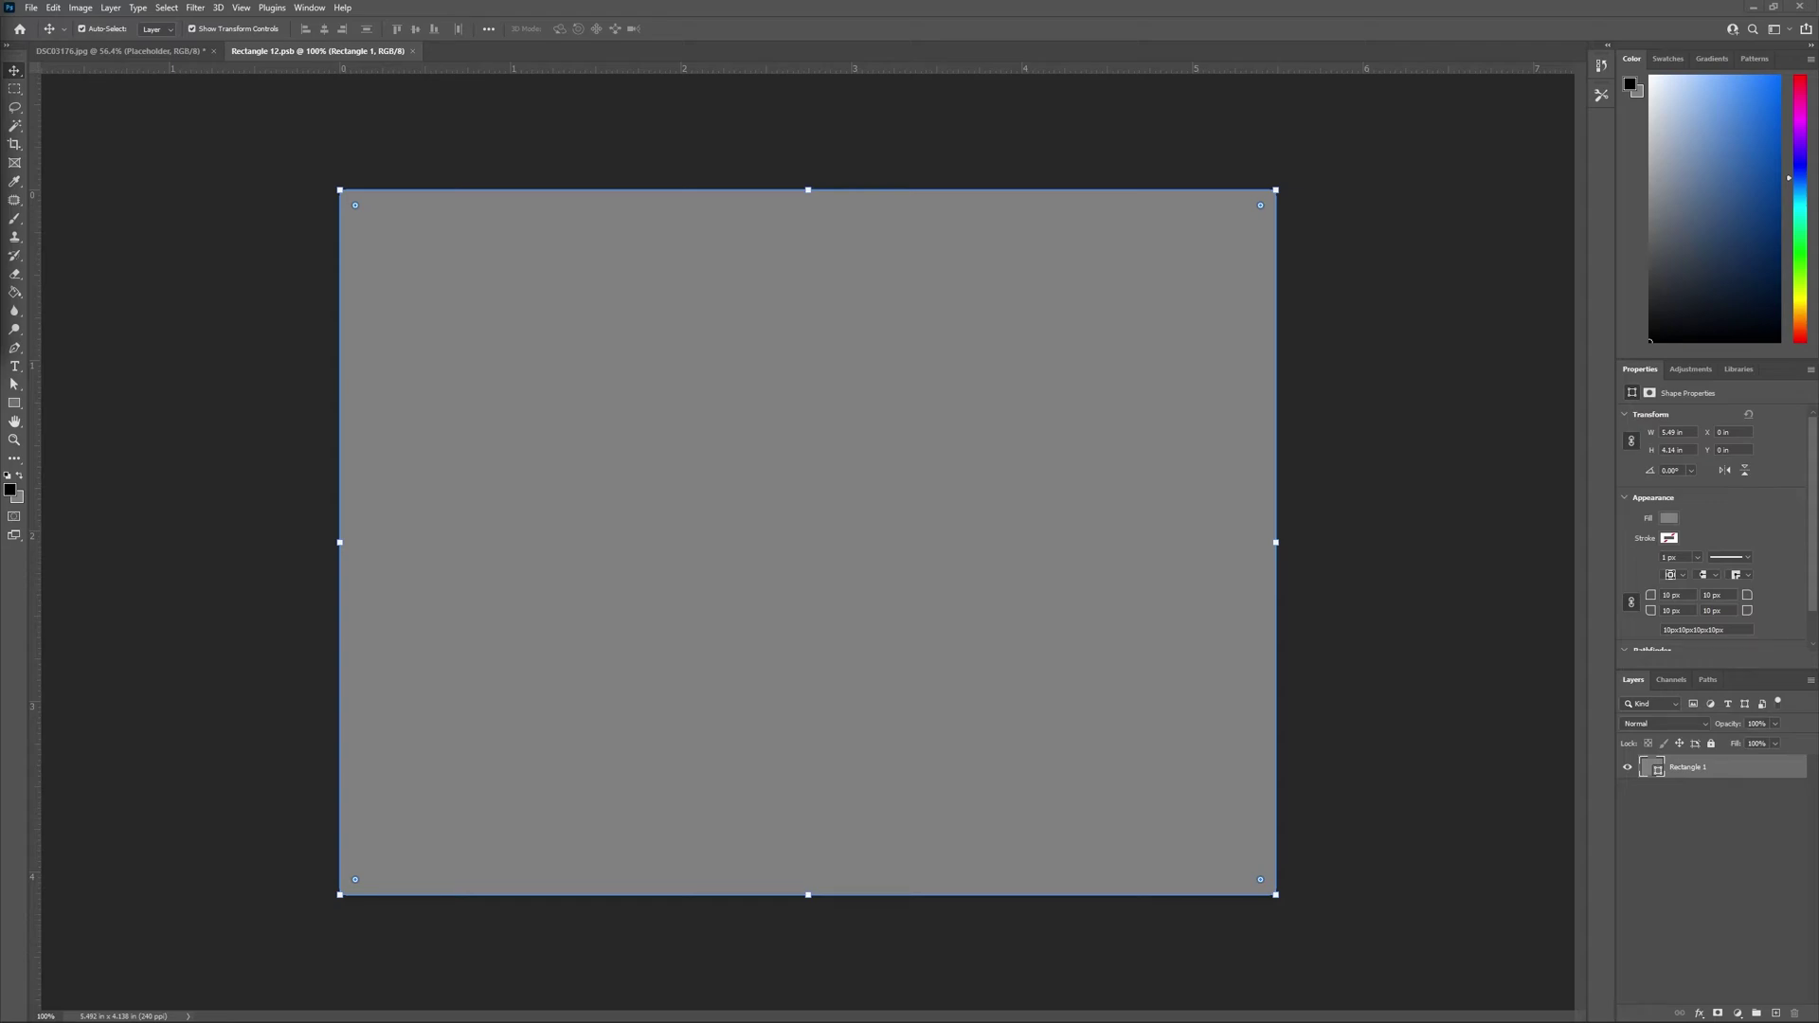
drag(214, 403, 833, 557)
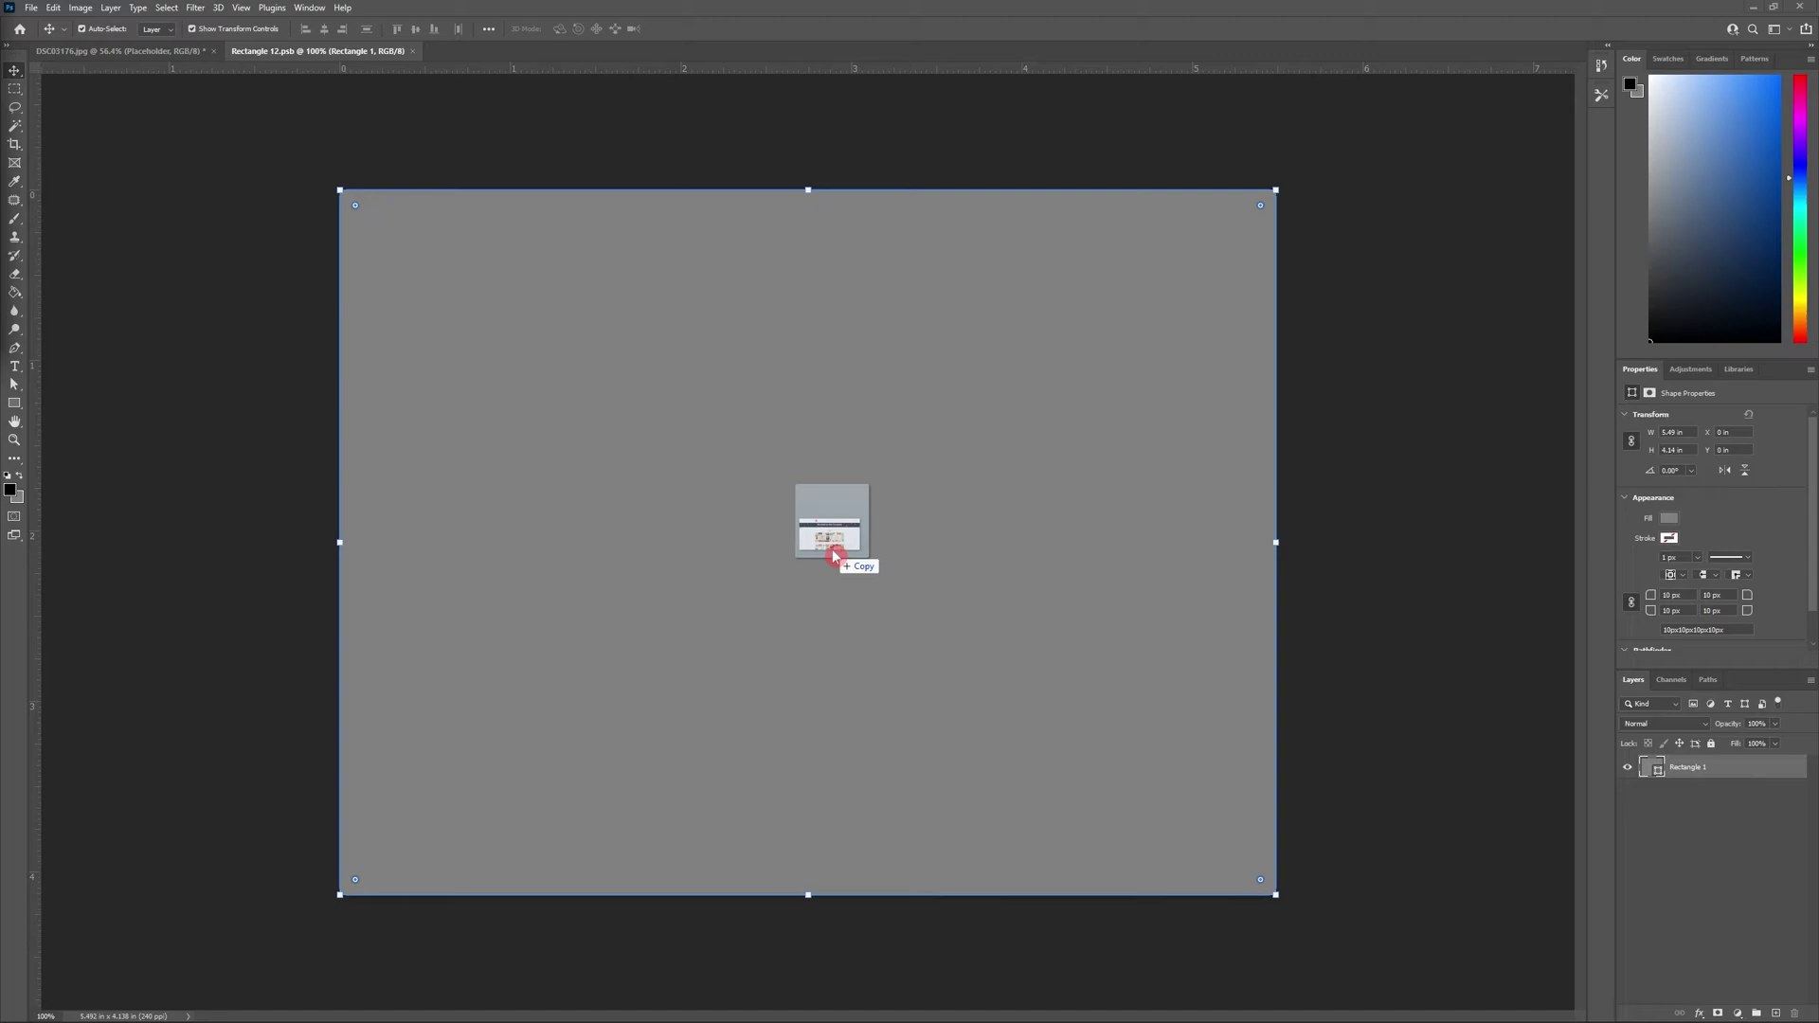
drag(834, 557, 833, 556)
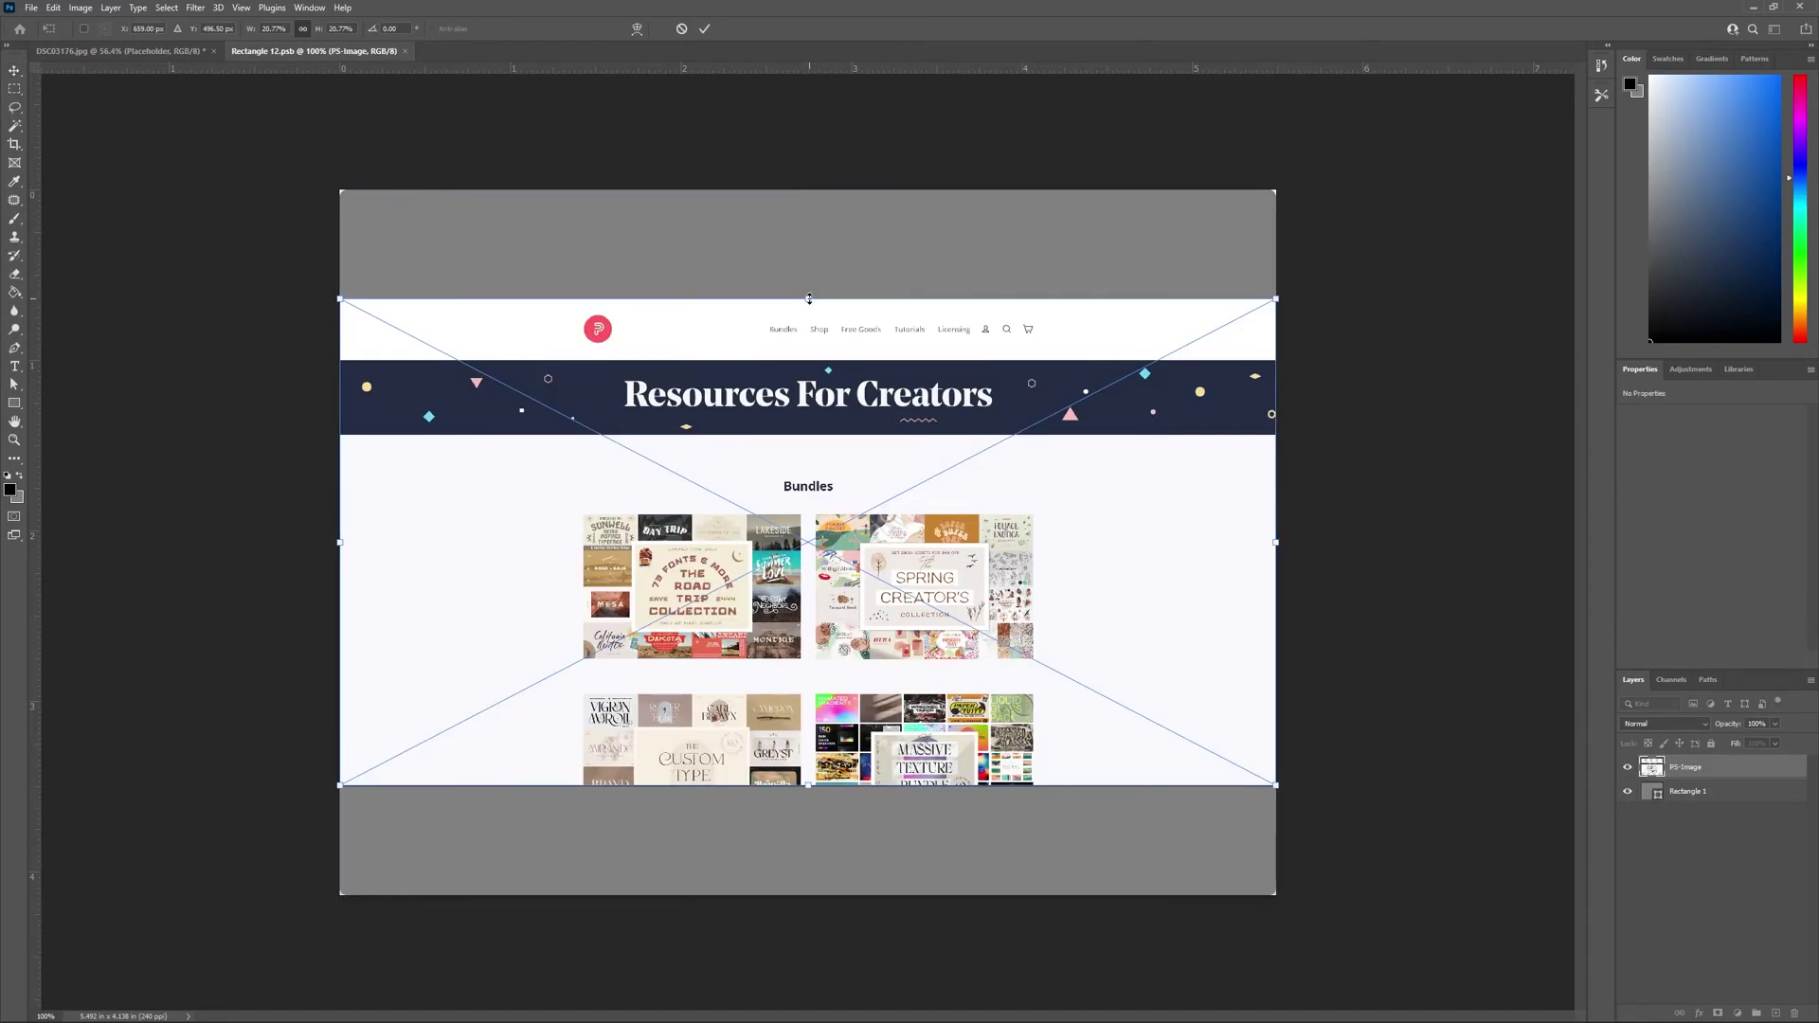
drag(808, 299, 817, 189)
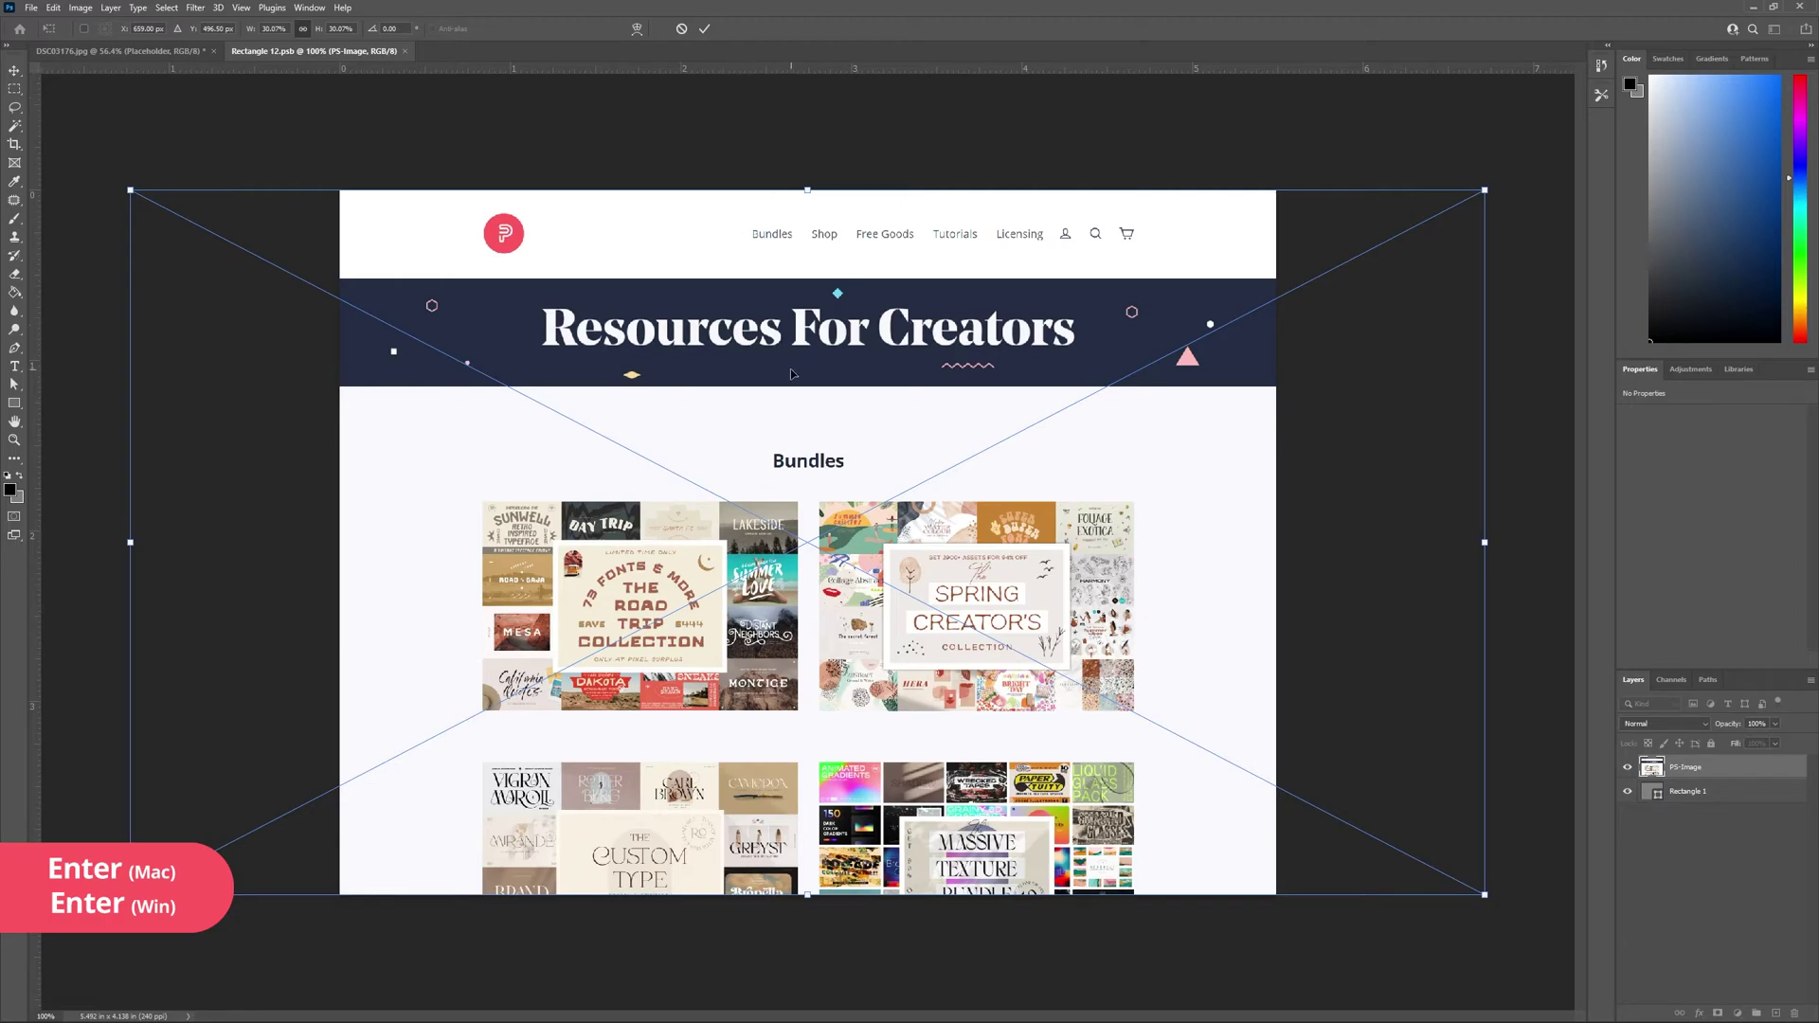
key(Return)
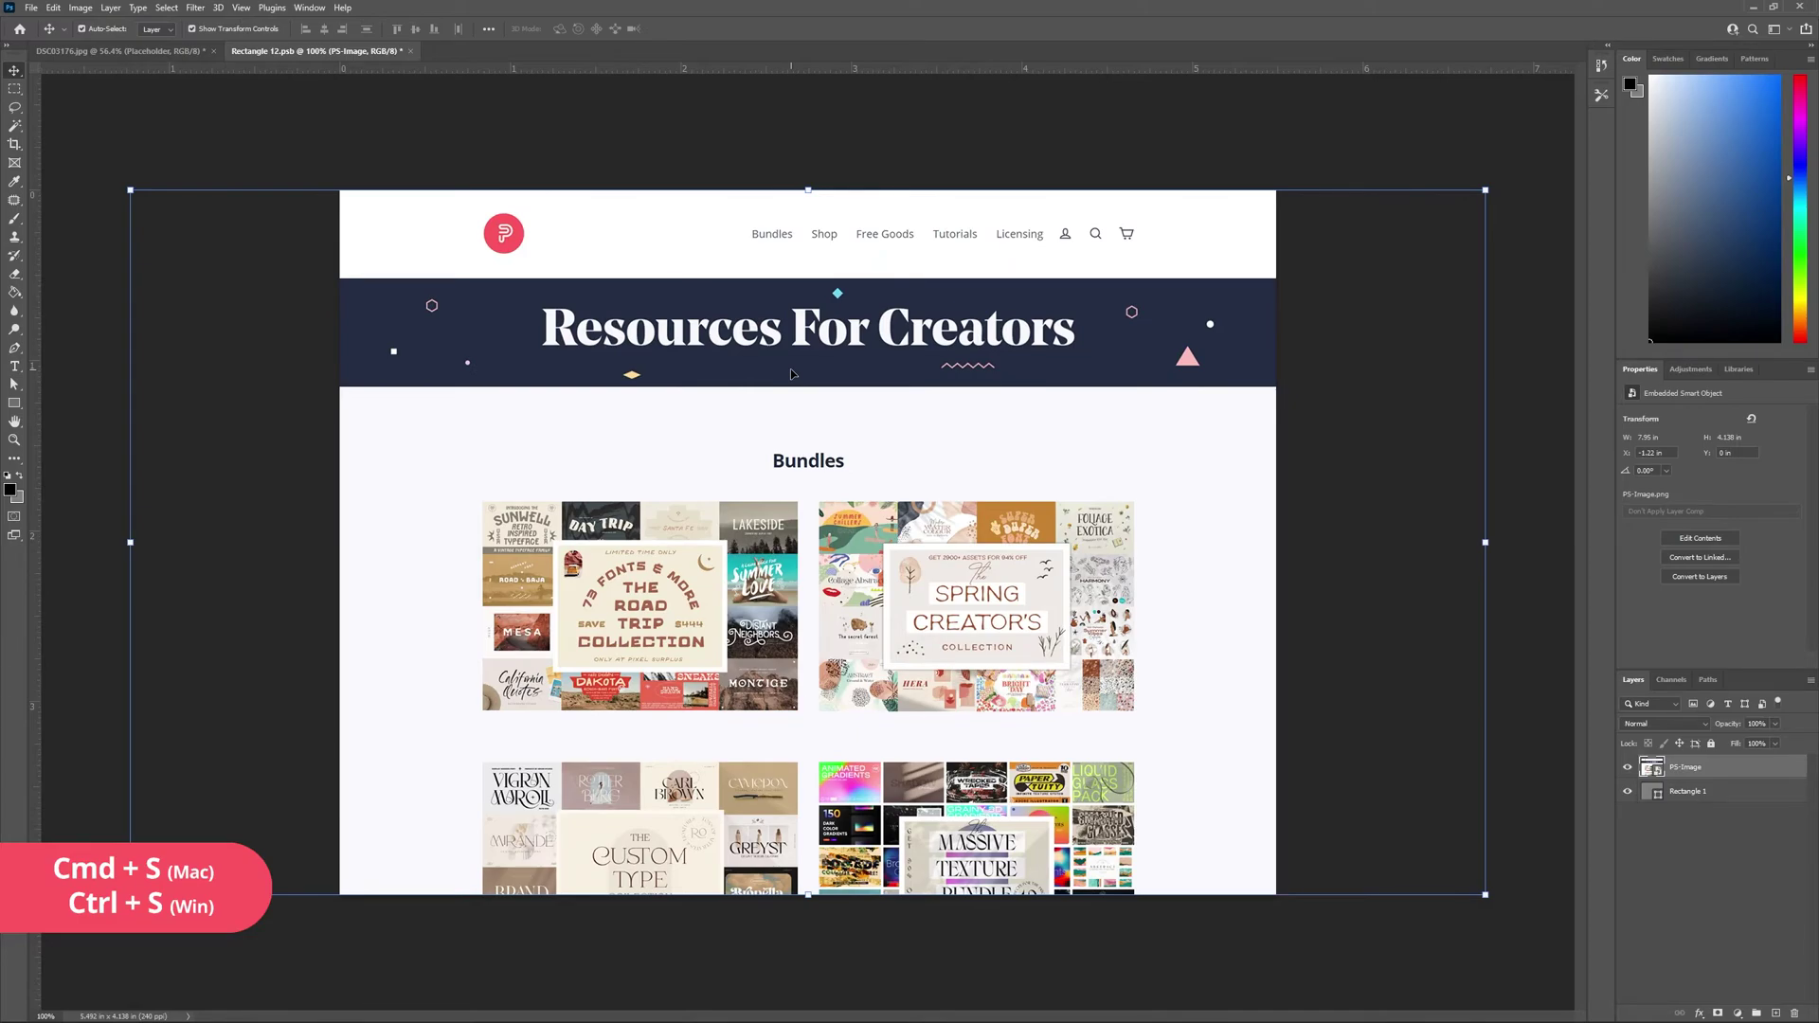
key(ctrl+s)
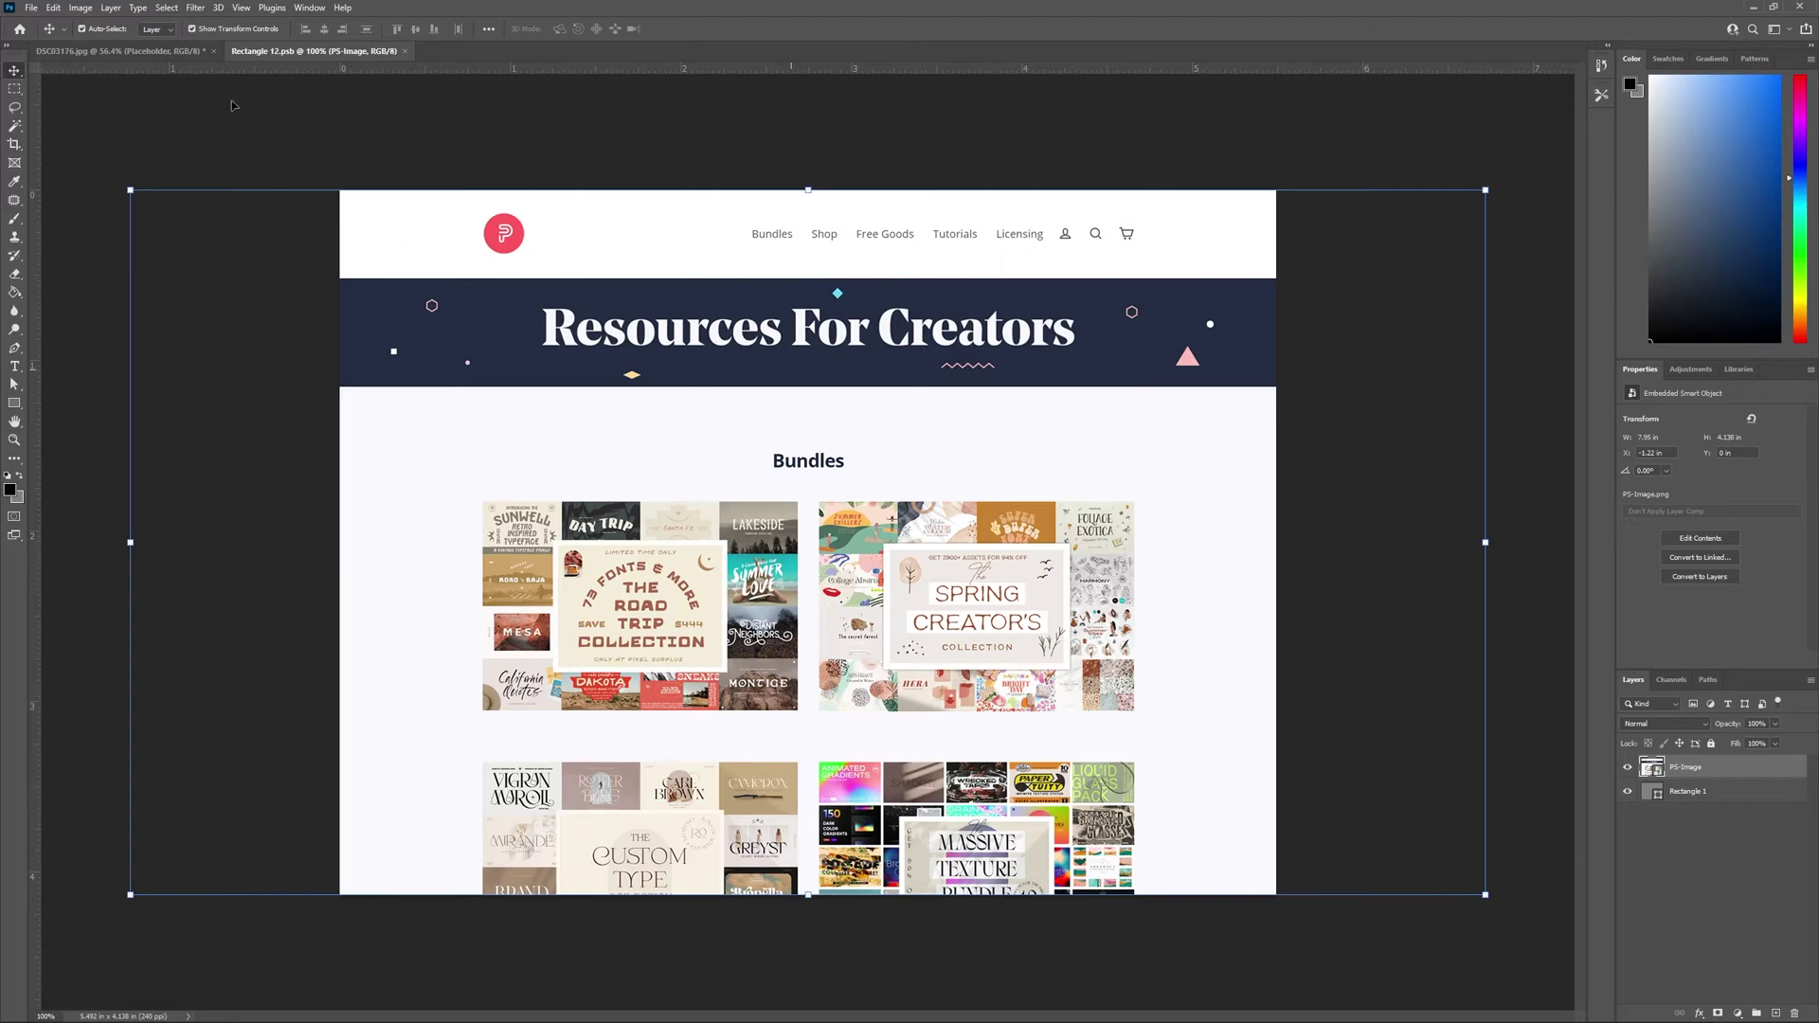
Step: Return to DSC03176.jpg and deselect Placeholder to view the screenshot on the tablet
click(147, 53)
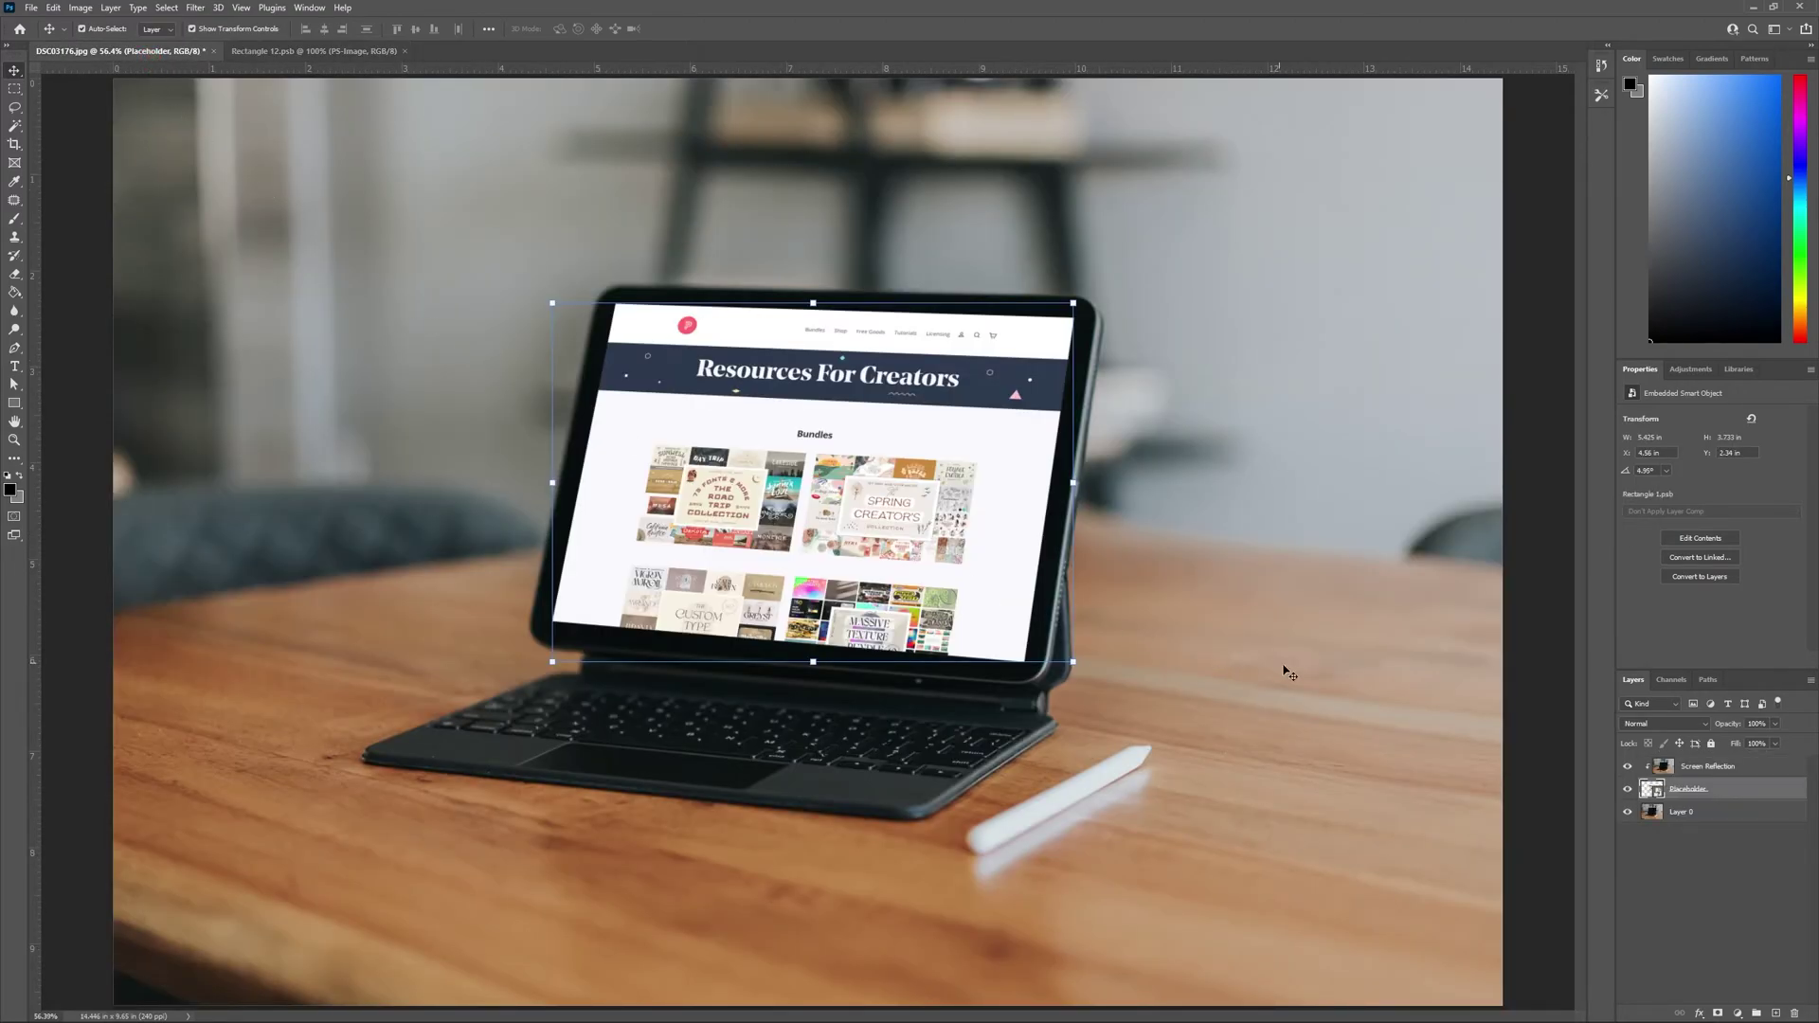
click(1554, 770)
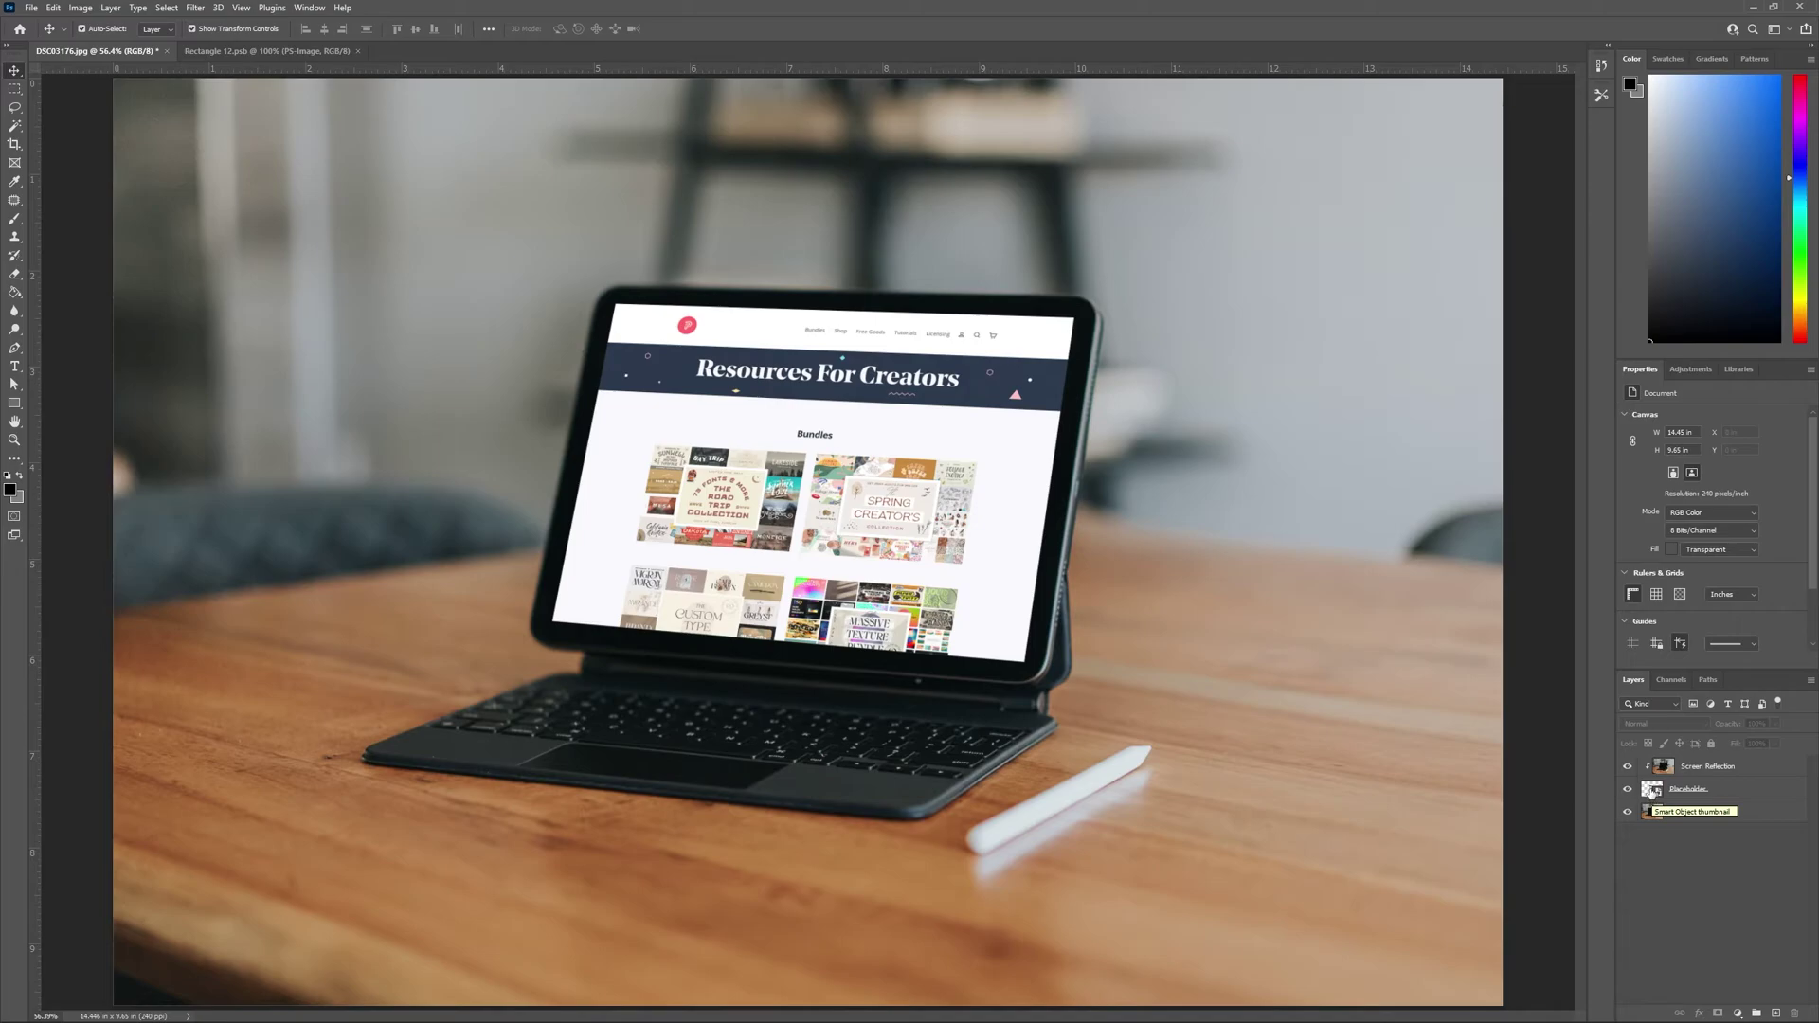
Step: Apply a Tilt-Shift blur to Placeholder at 0 px, with its focus centre on the keyboard
click(1652, 792)
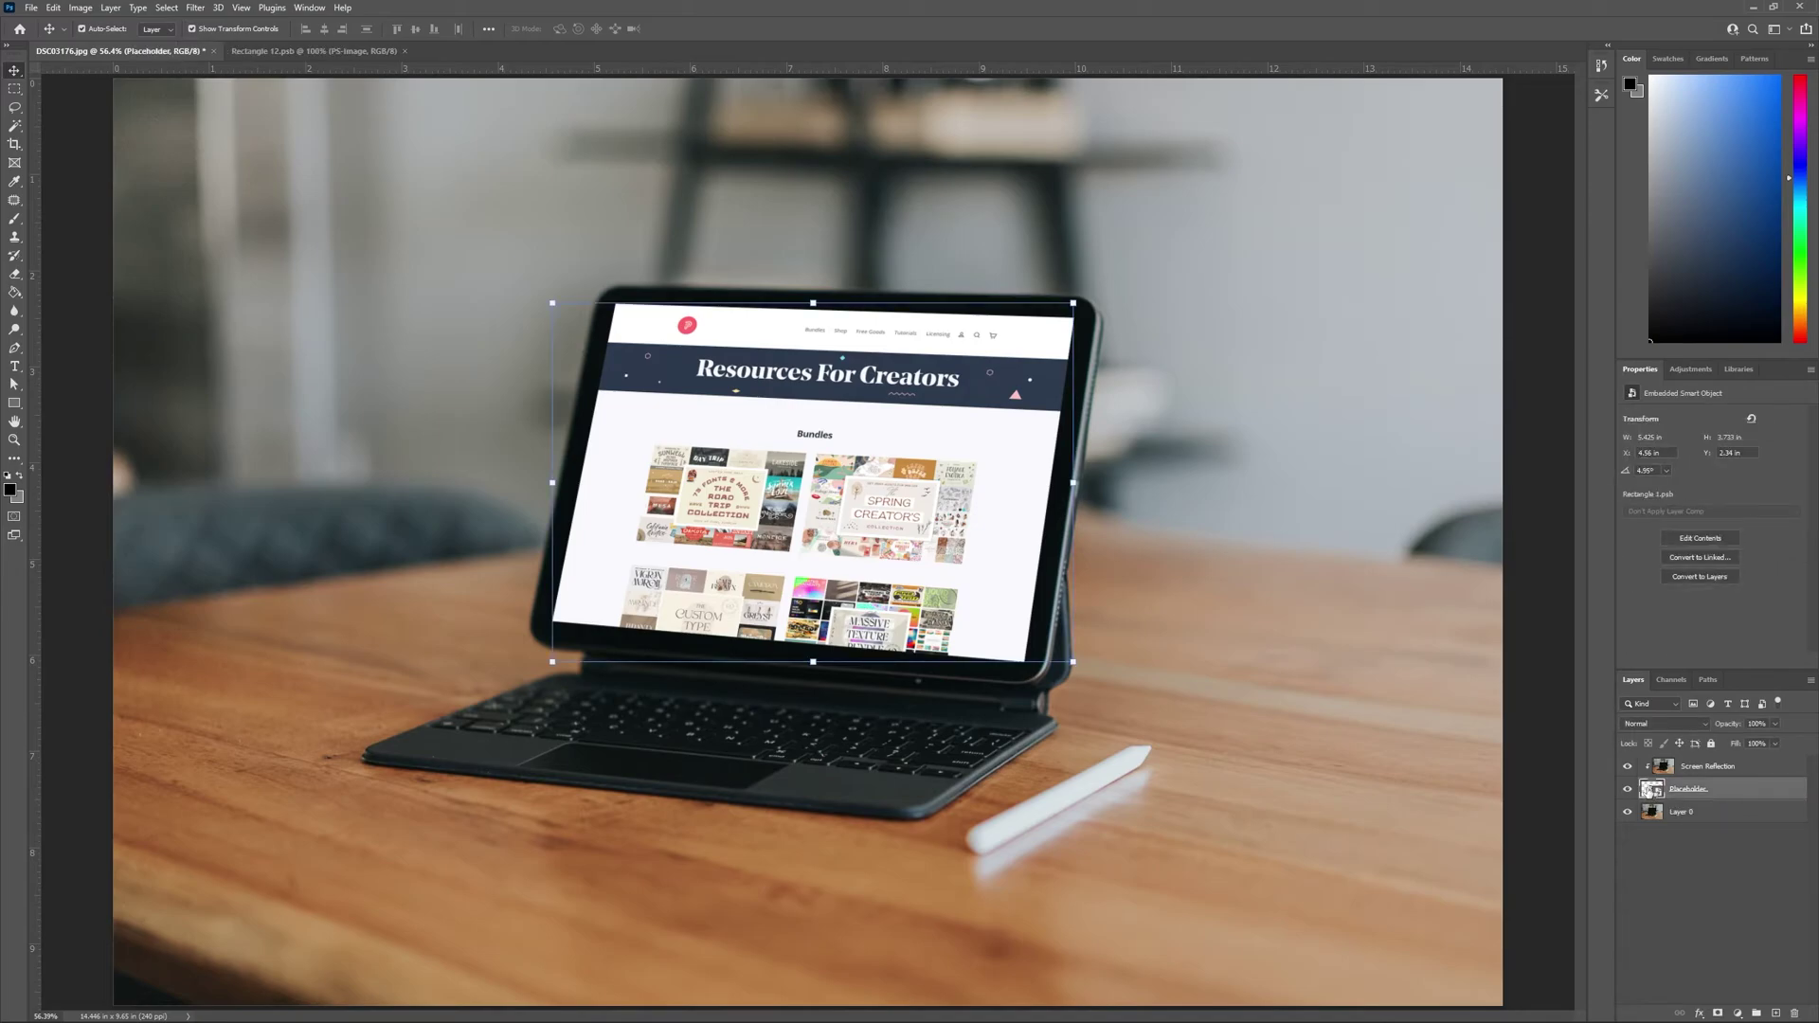
click(196, 8)
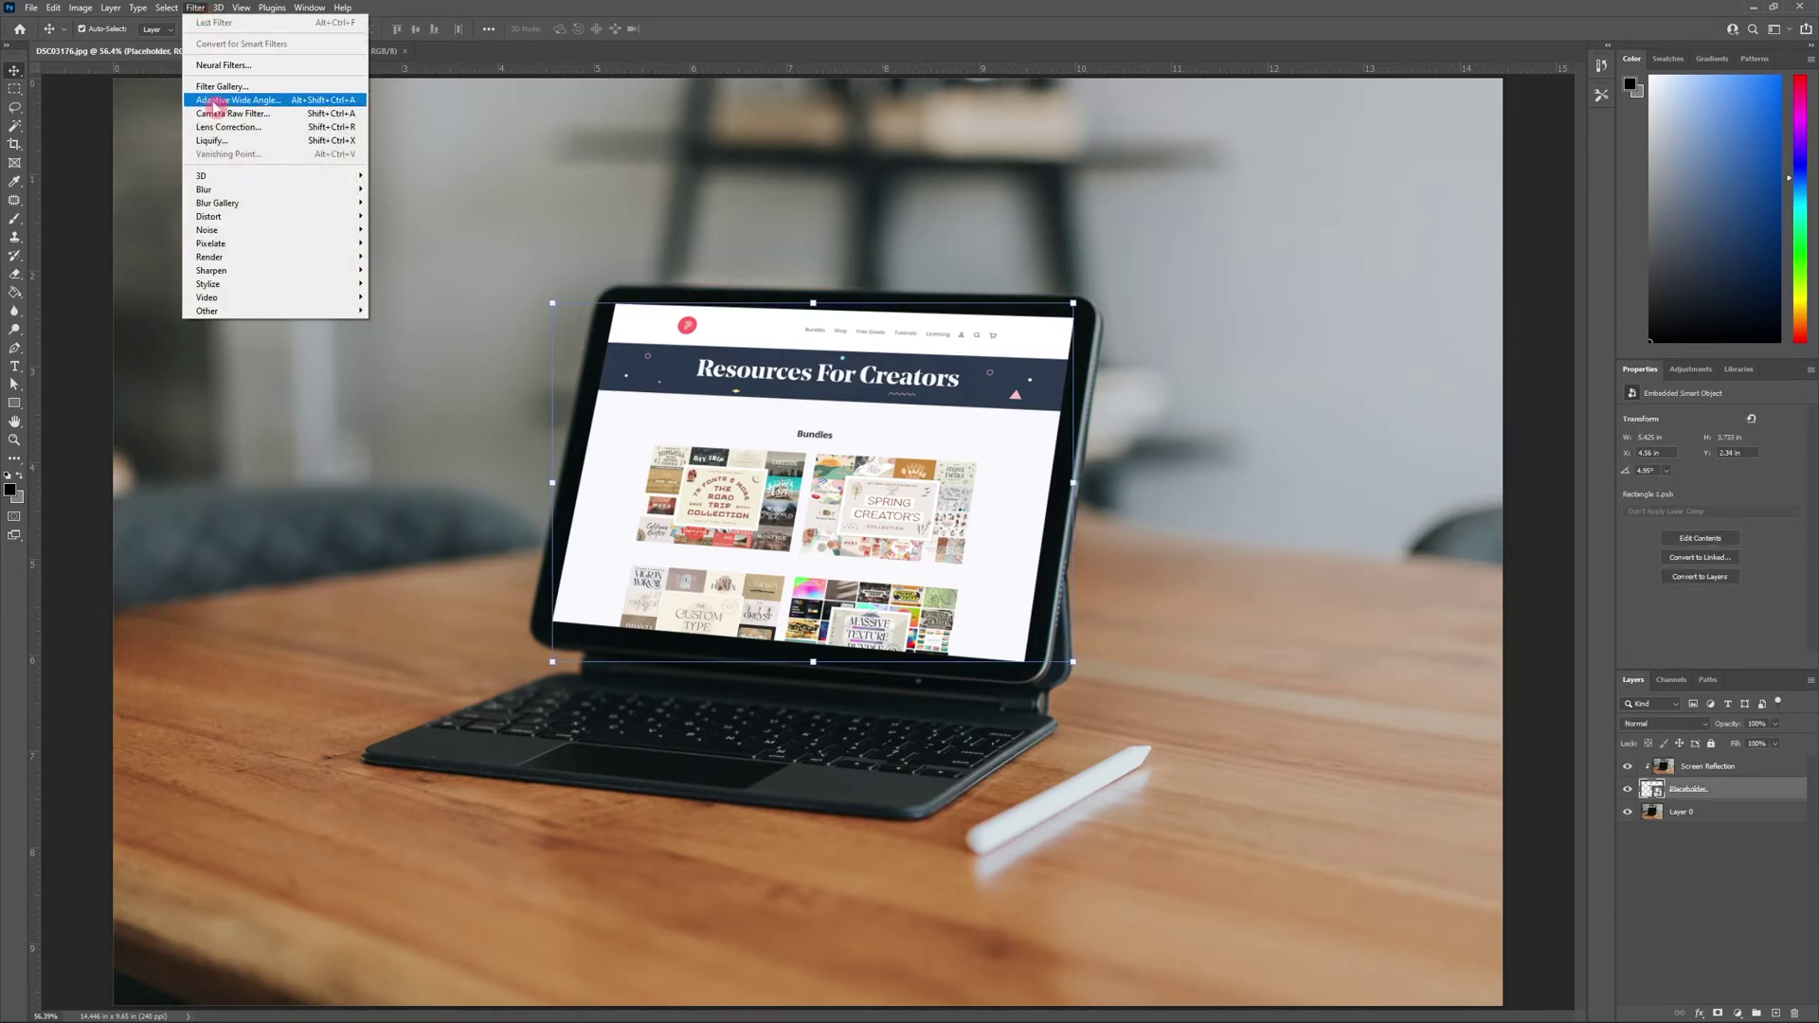
mouse_move(268, 202)
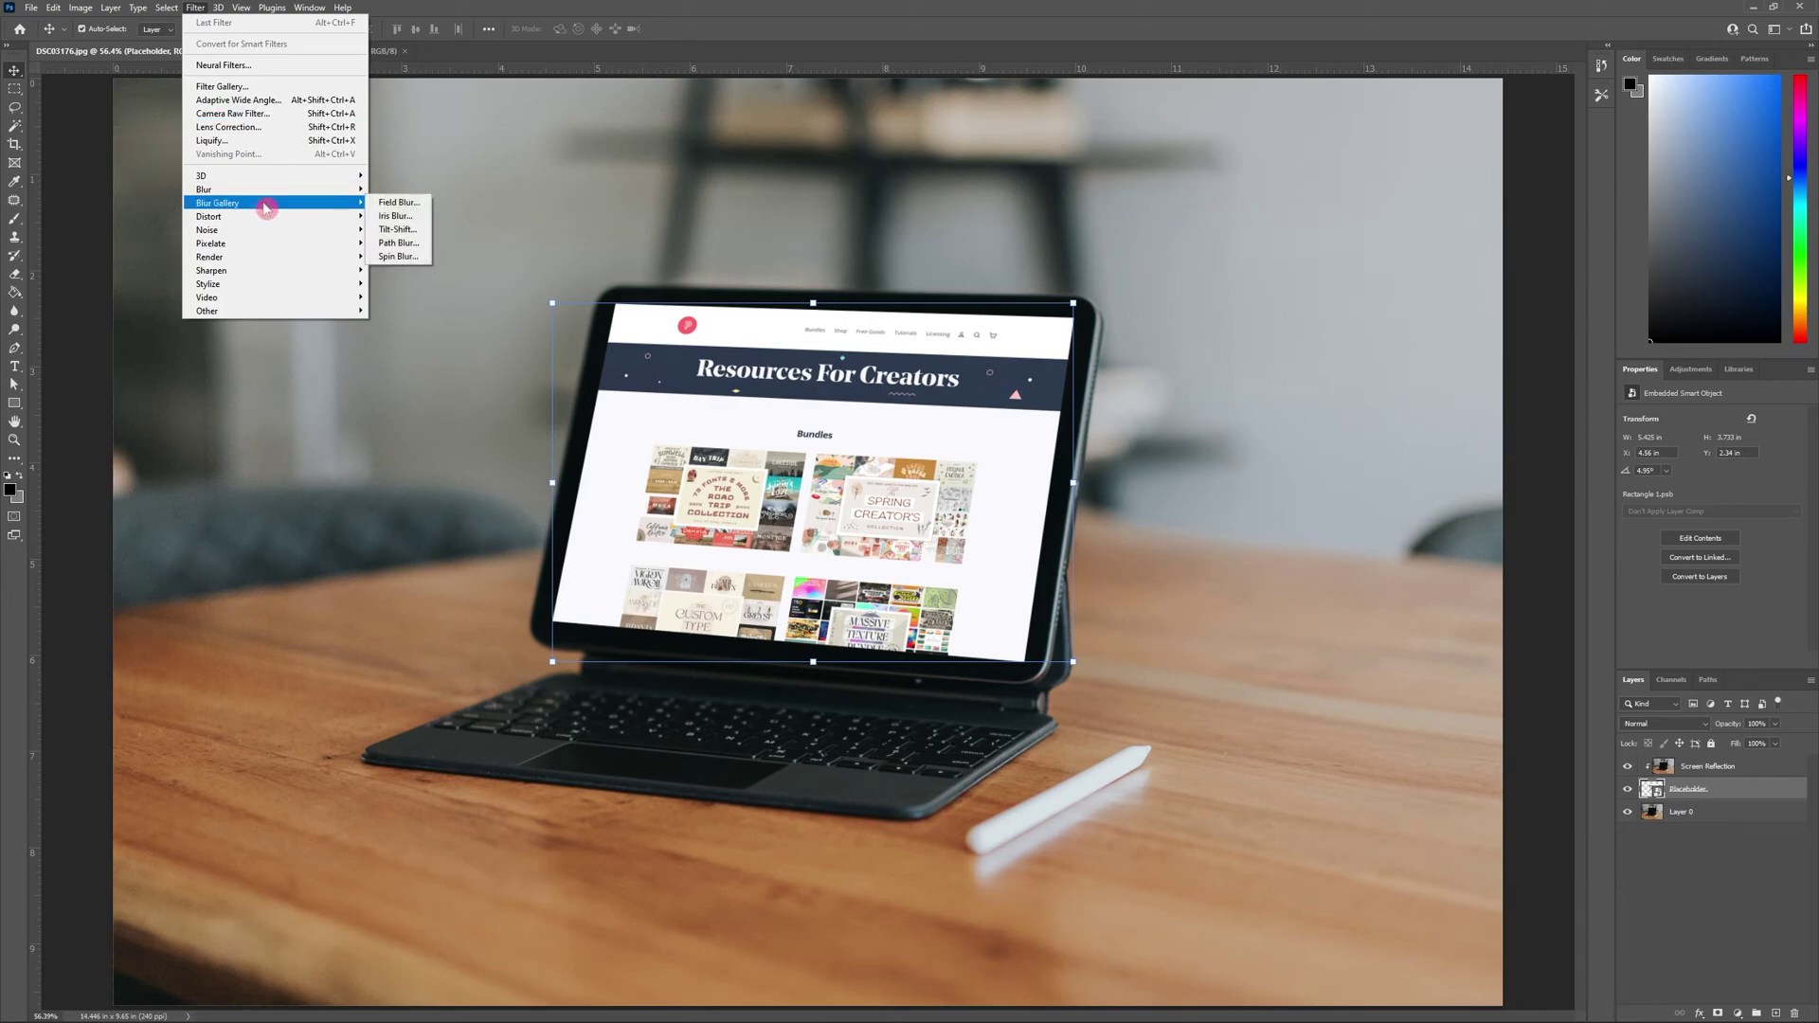
click(398, 229)
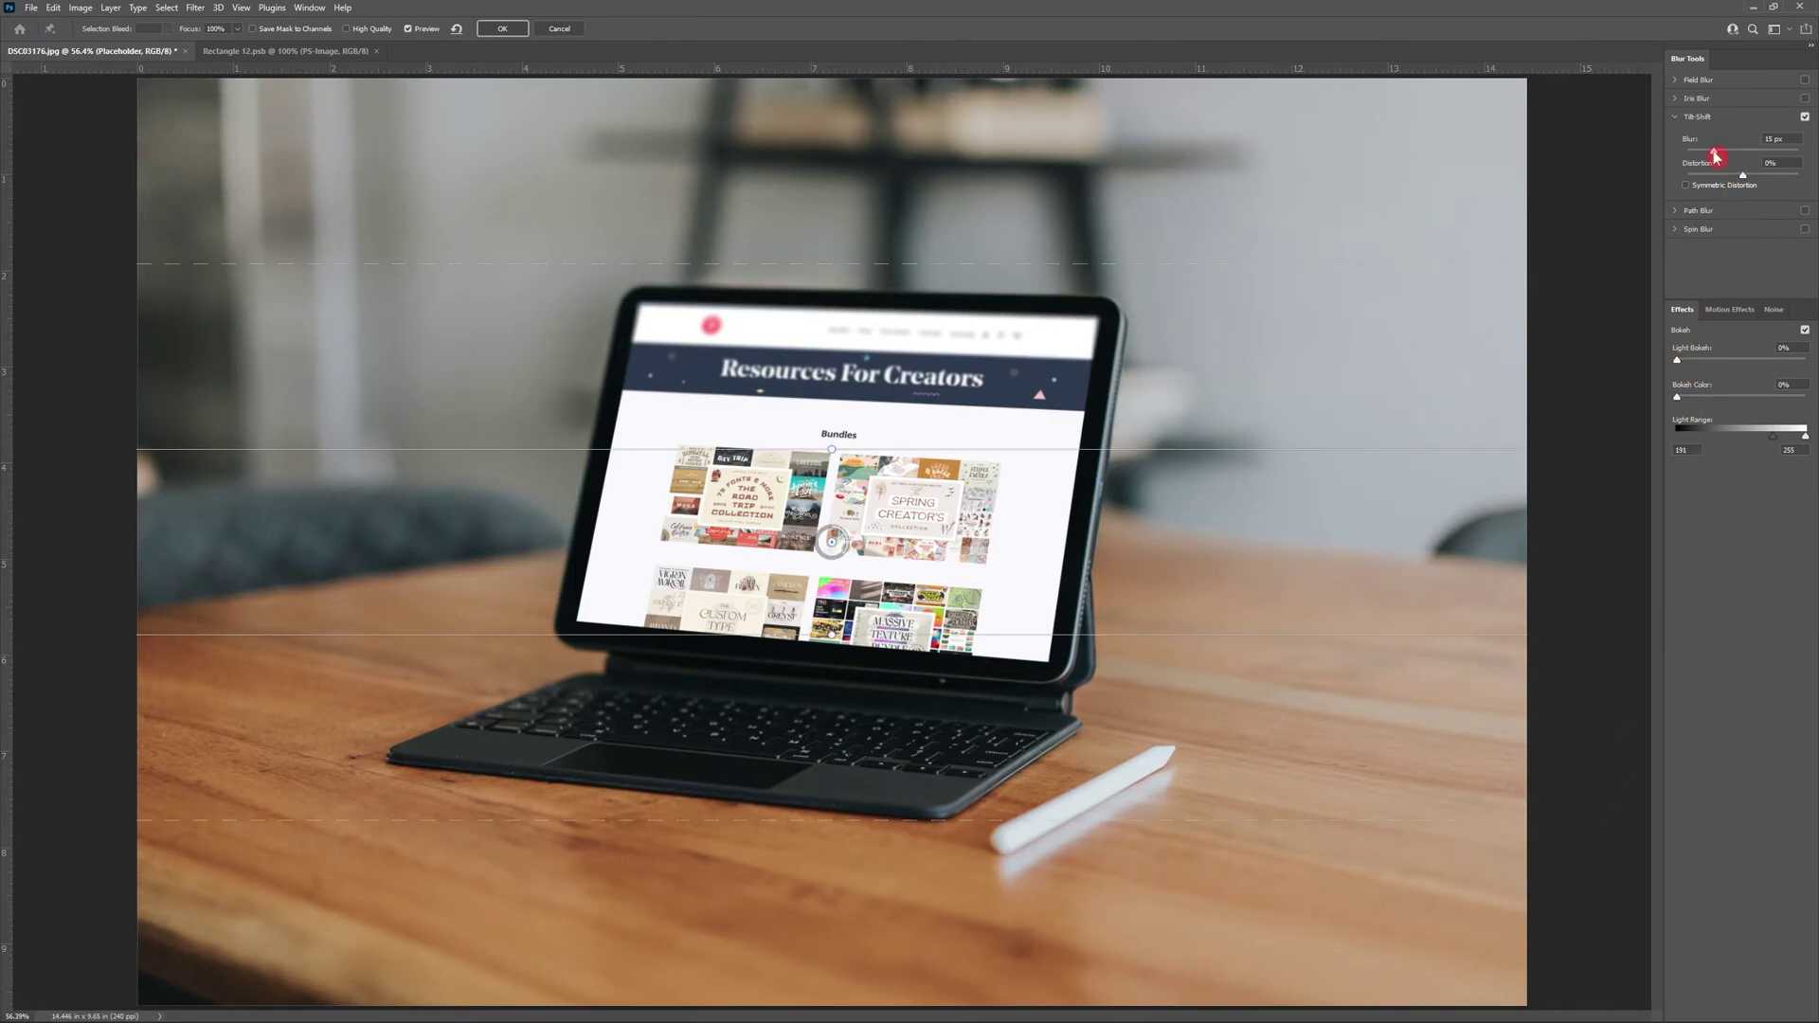
drag(1715, 156, 1680, 159)
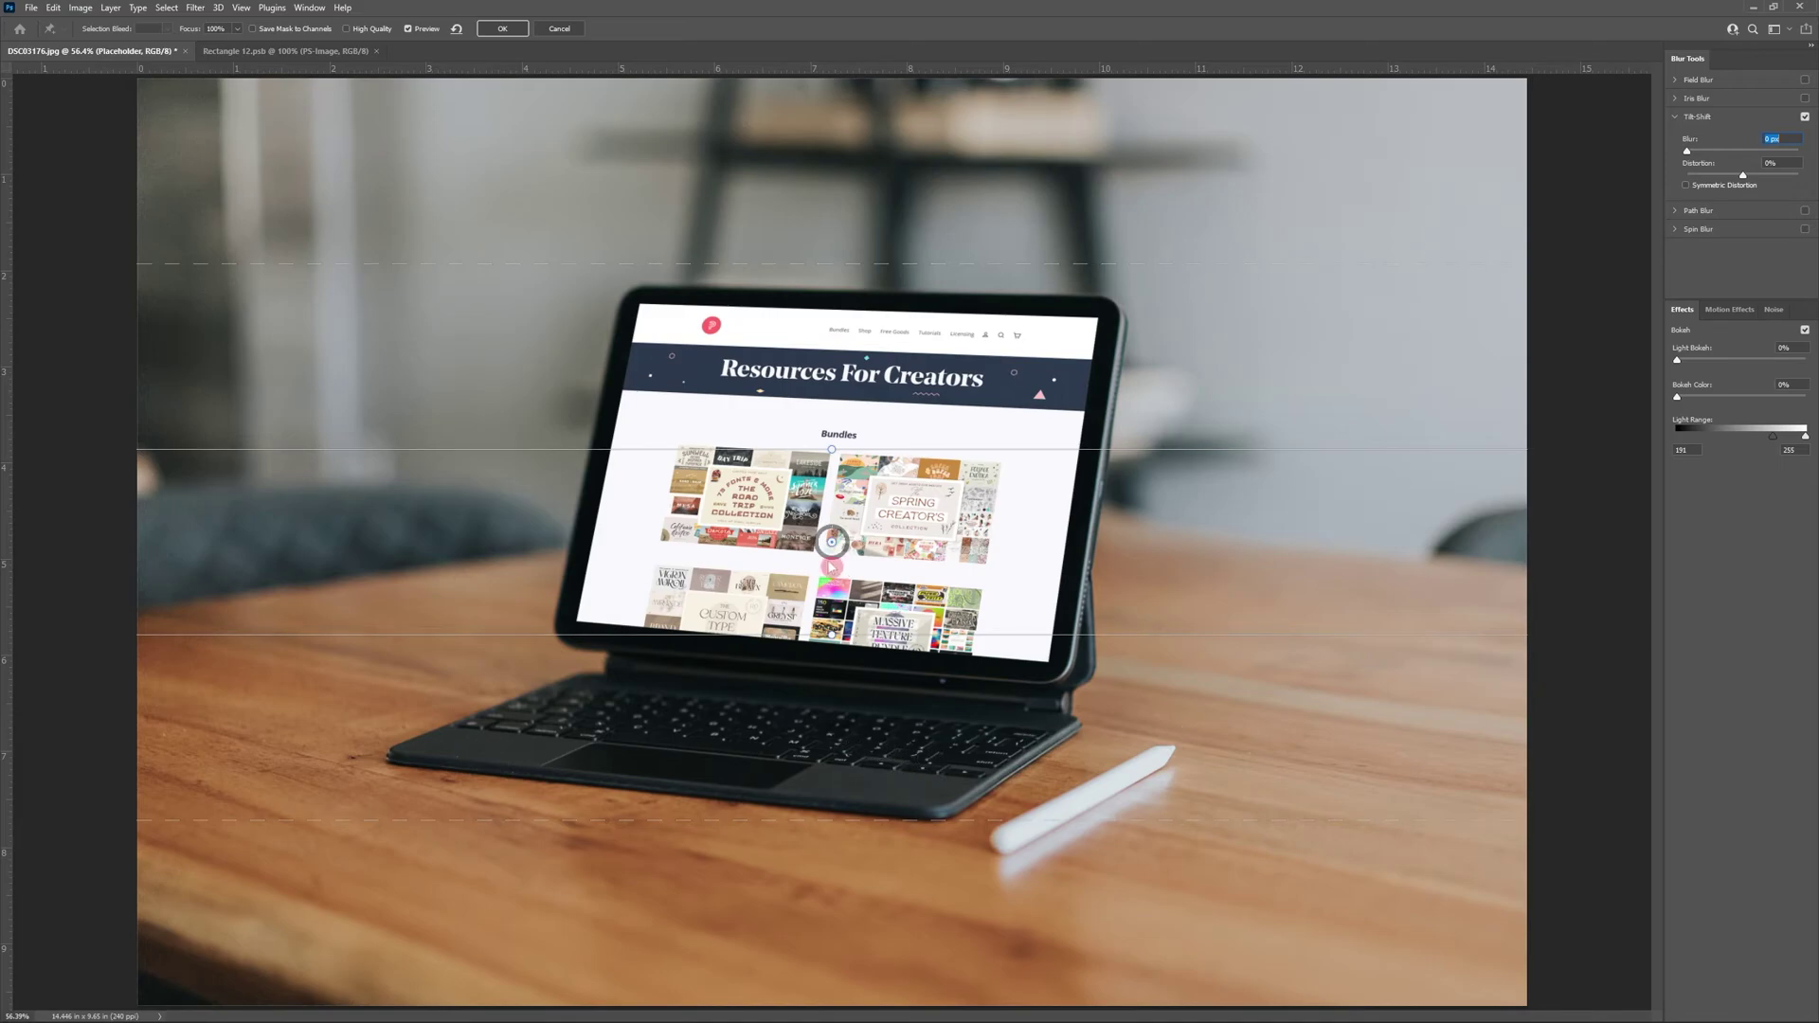
drag(832, 543, 911, 758)
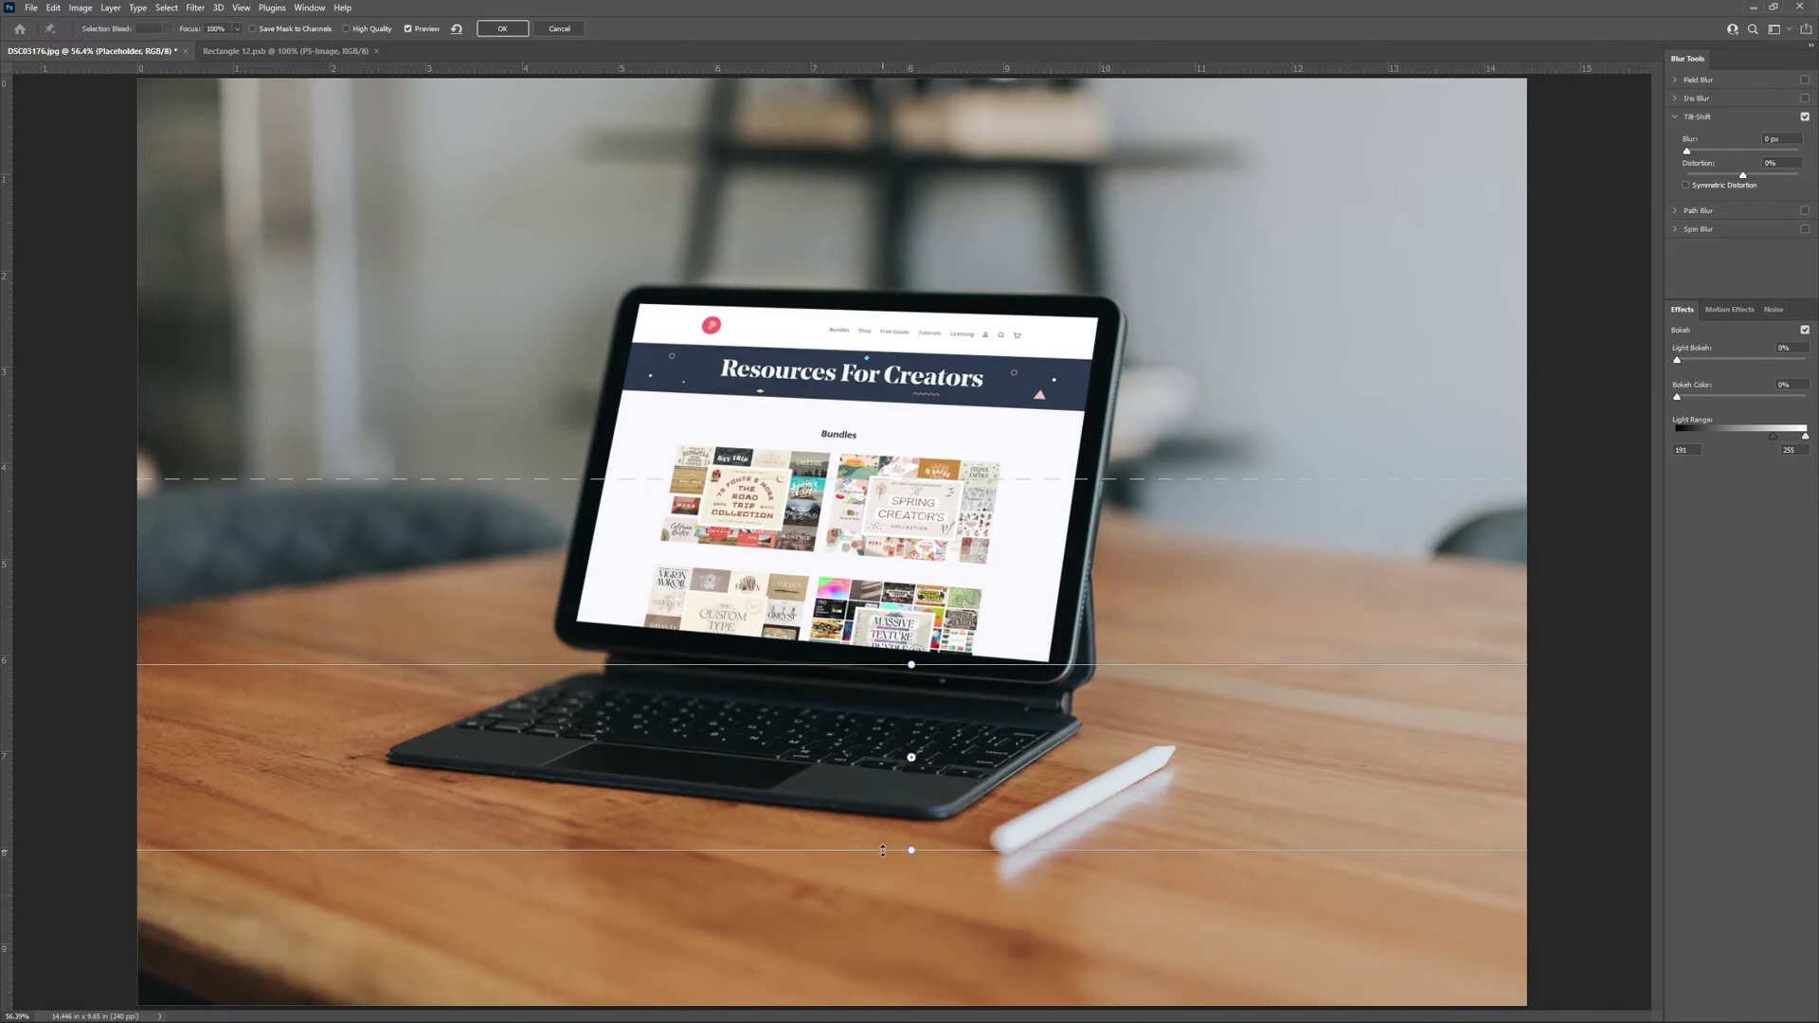
Step: Narrow the sharp band around the keyboard, extend the upper fade to the tablet top, and set blur to 1 px
drag(882, 850, 864, 775)
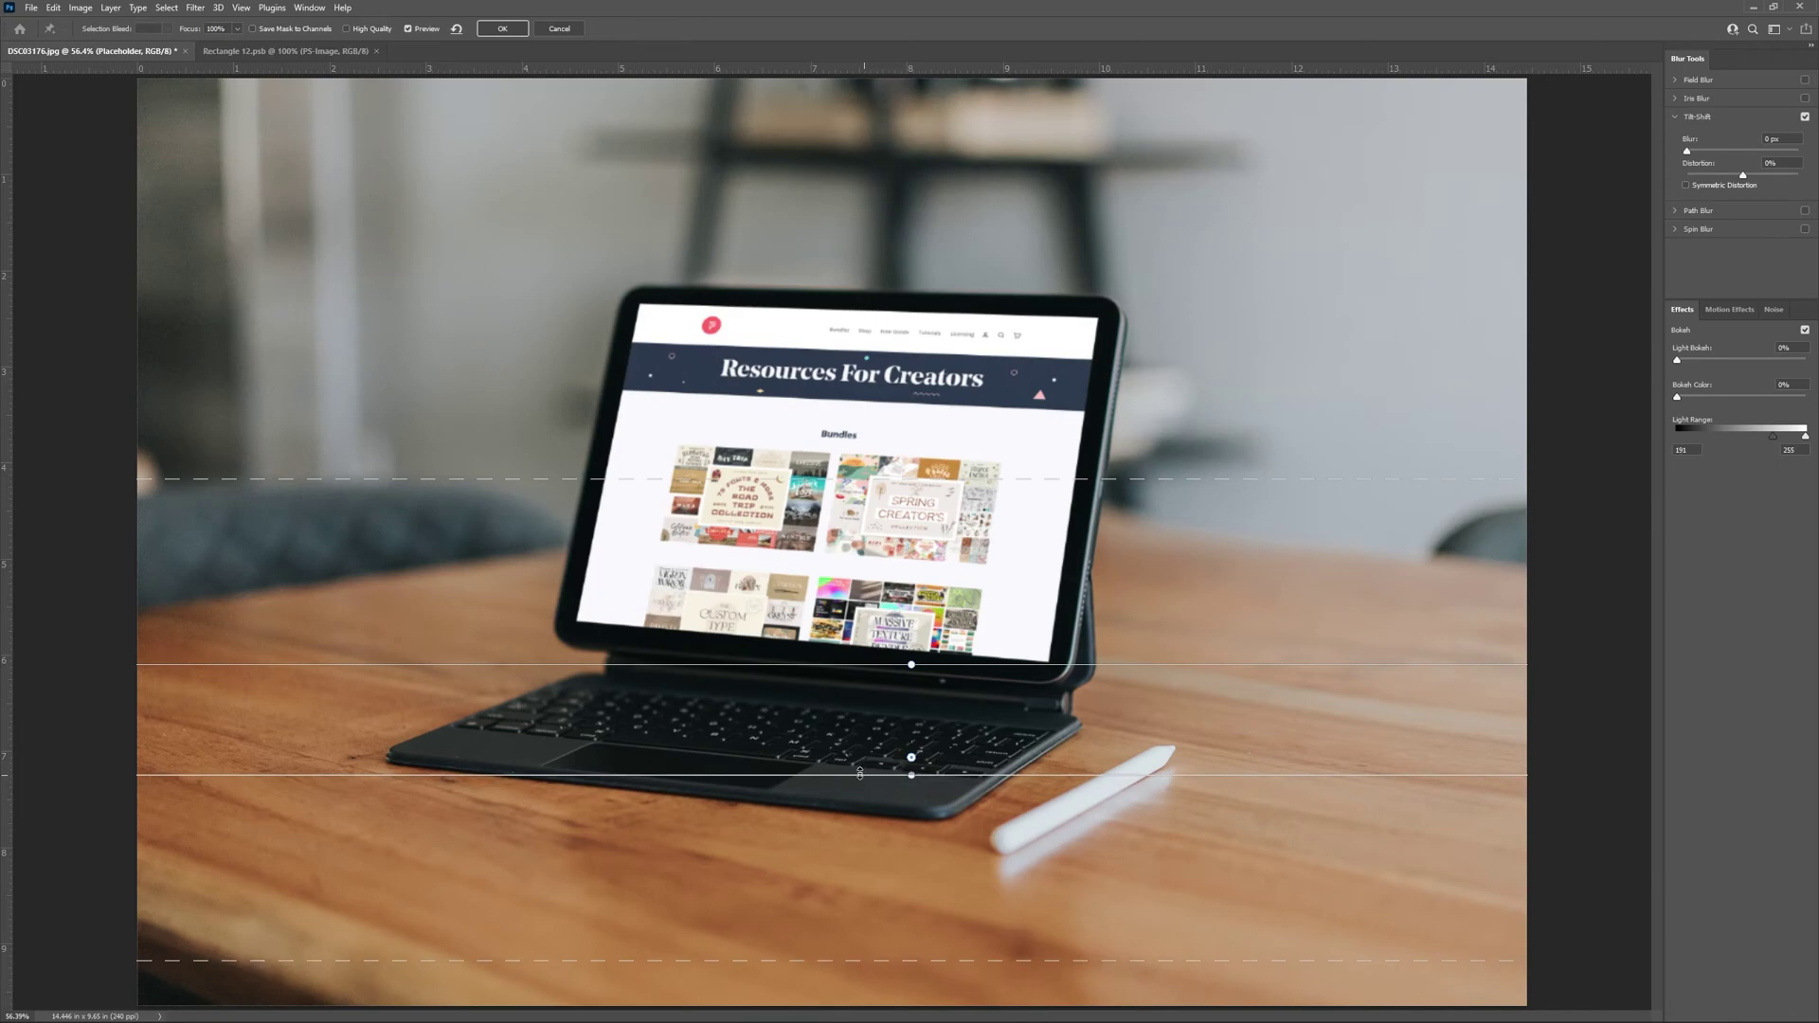
drag(789, 668, 846, 773)
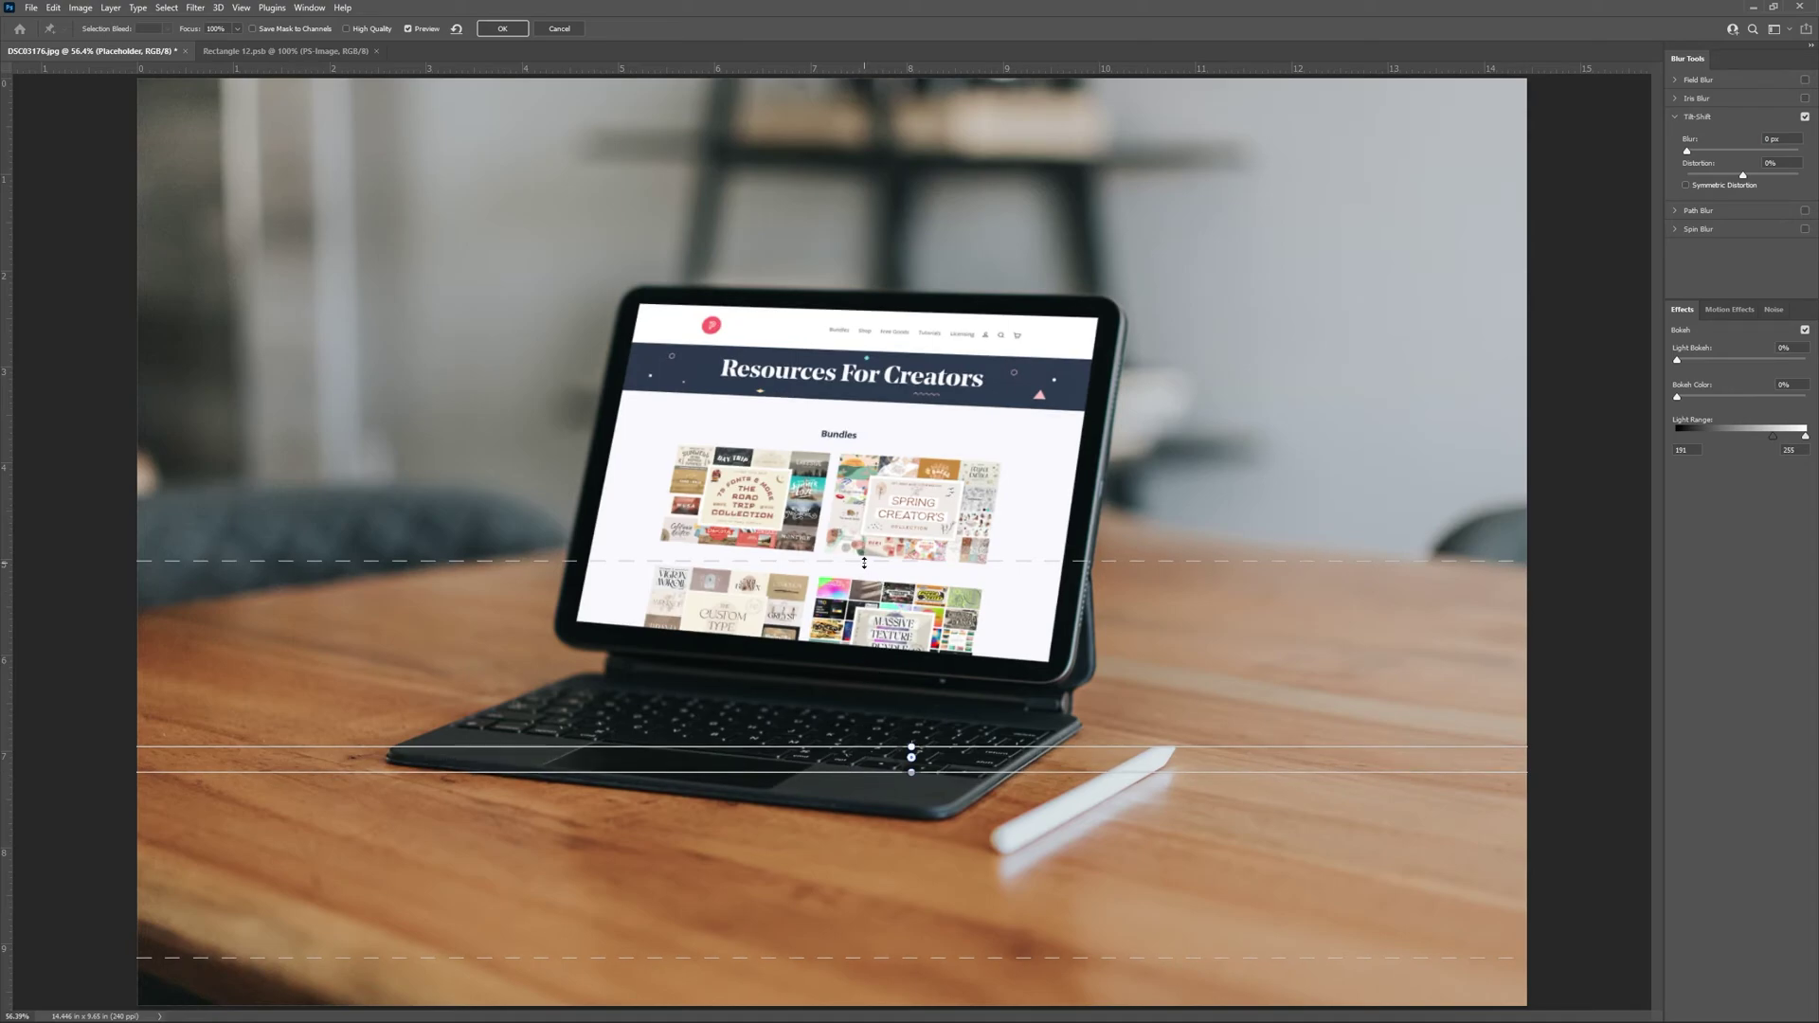
drag(810, 391, 767, 281)
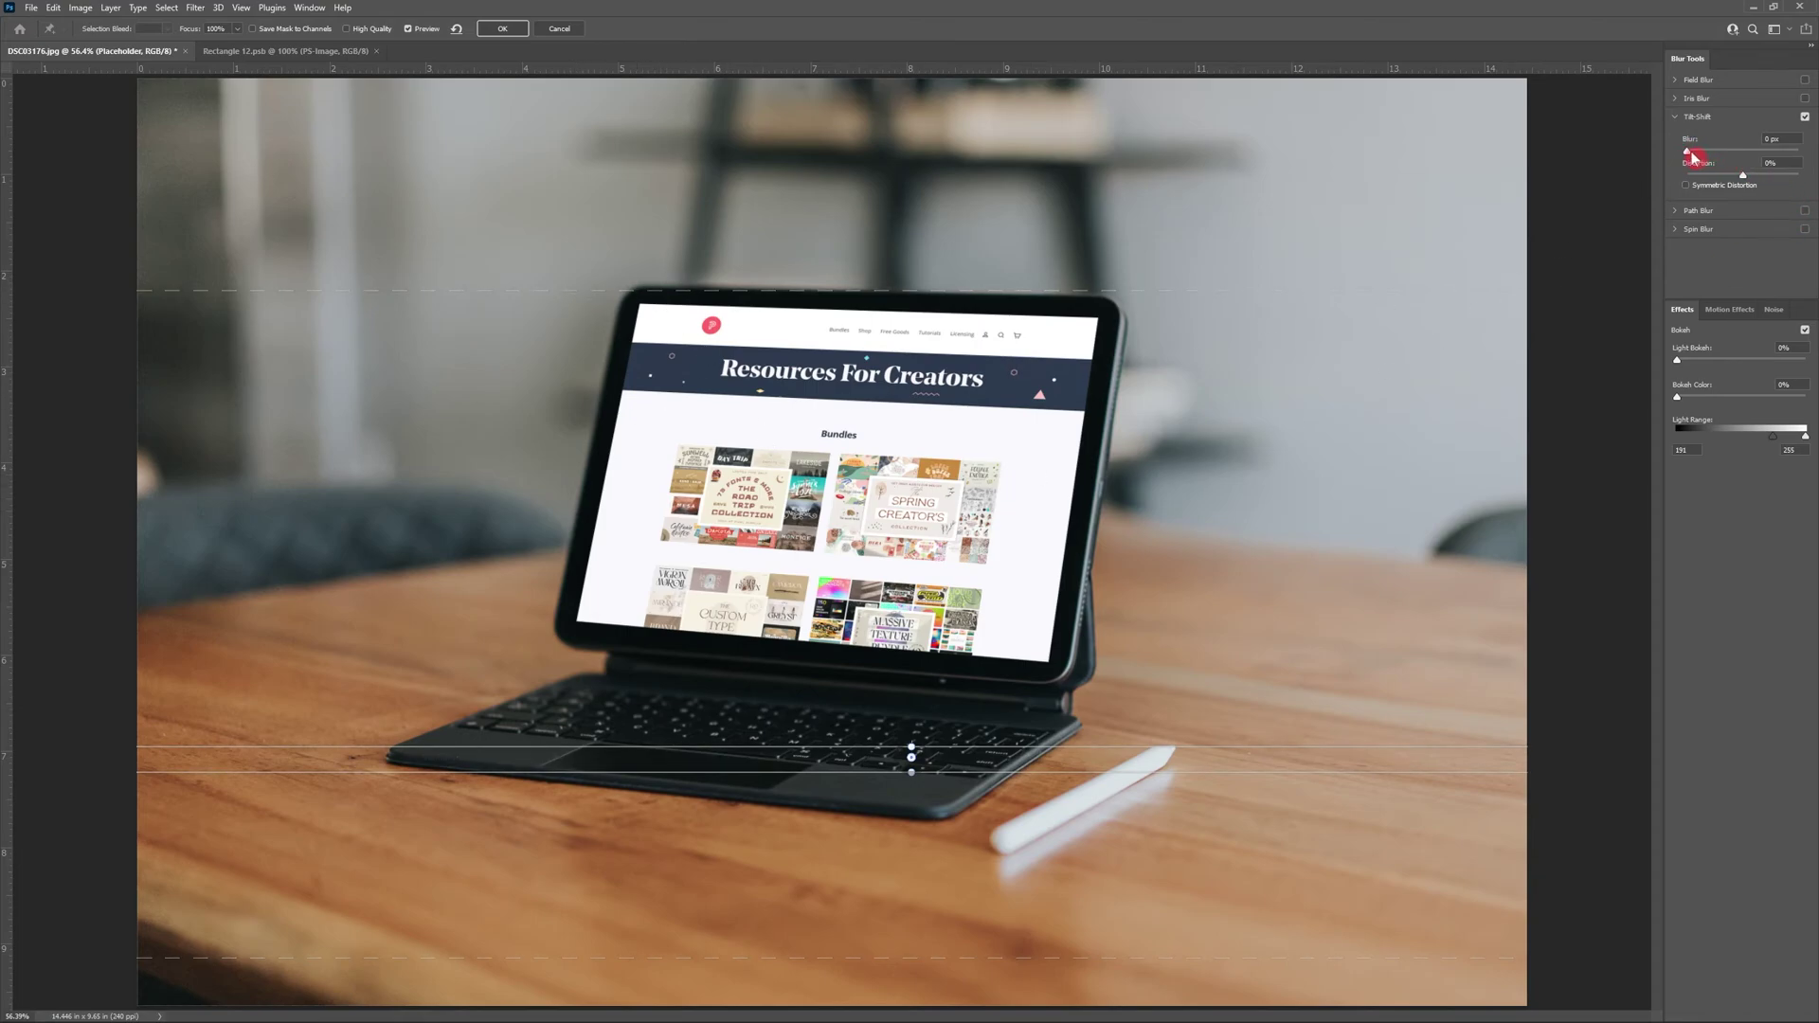
drag(1688, 156, 1714, 155)
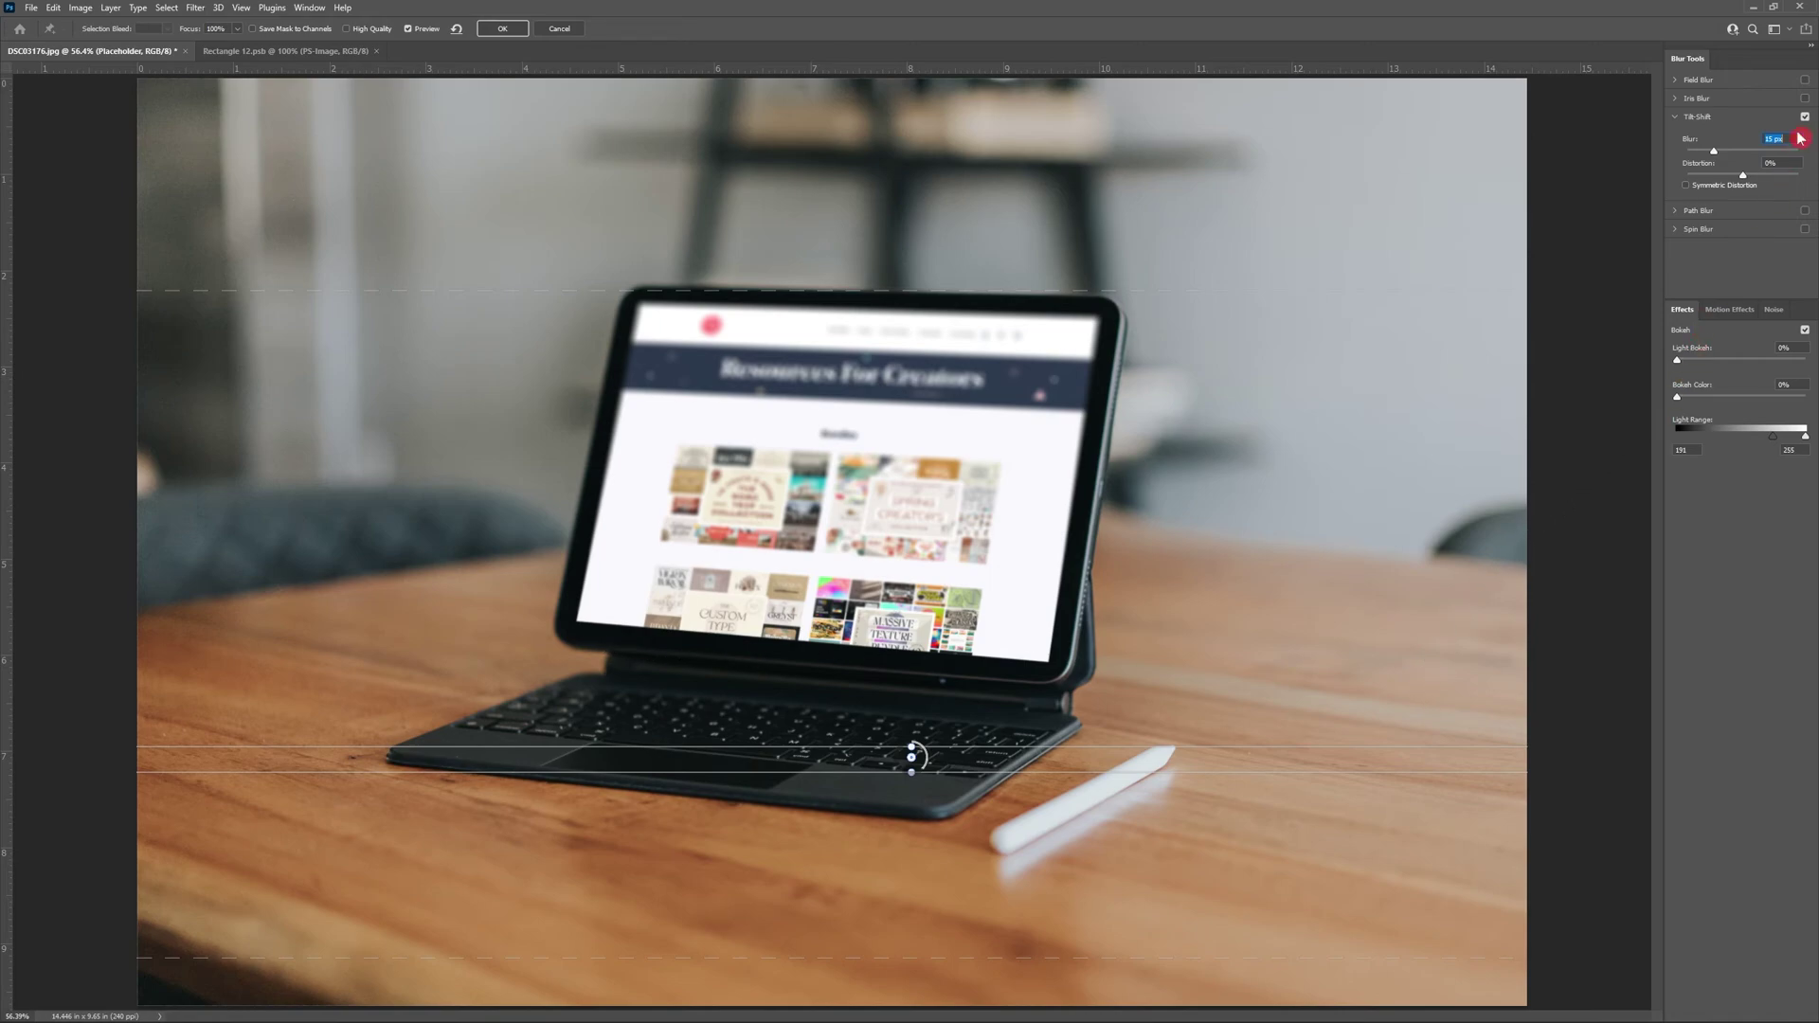
Step: Lower the tilt-shift blur to 10 px, move the upper transition slightly down, and commit it
drag(1714, 156, 1708, 157)
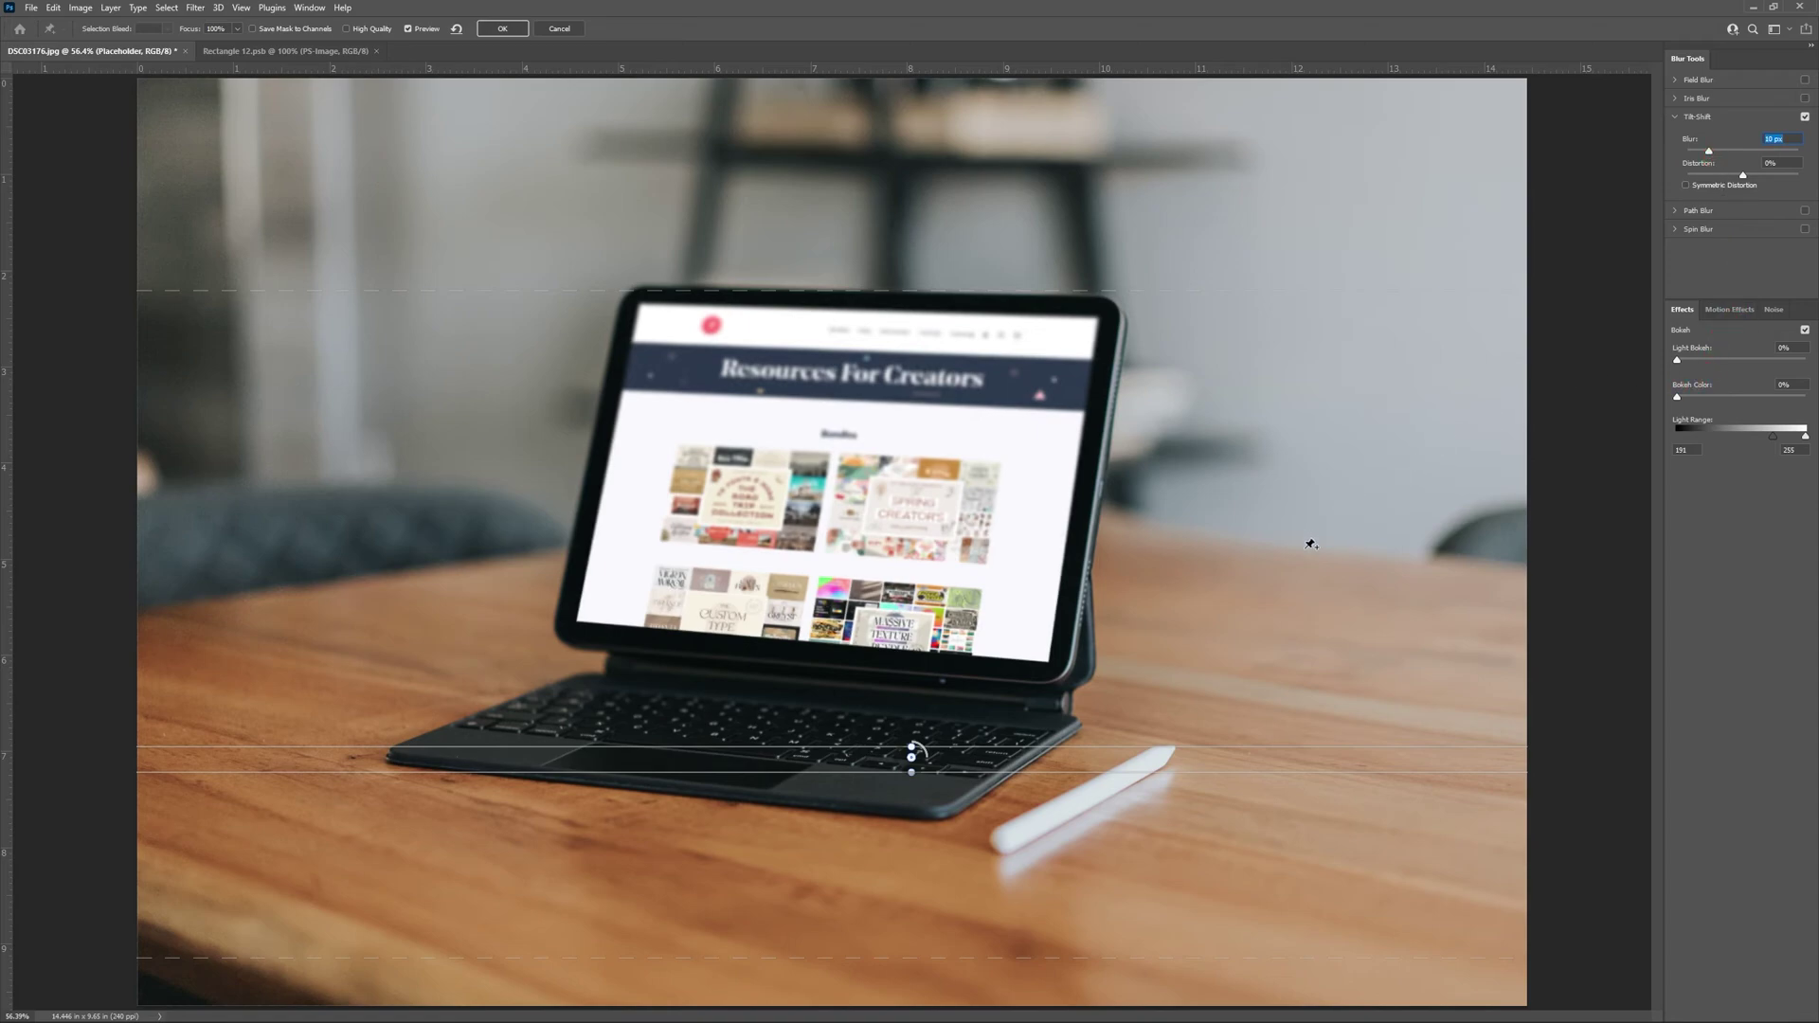
drag(623, 290, 623, 296)
click(500, 30)
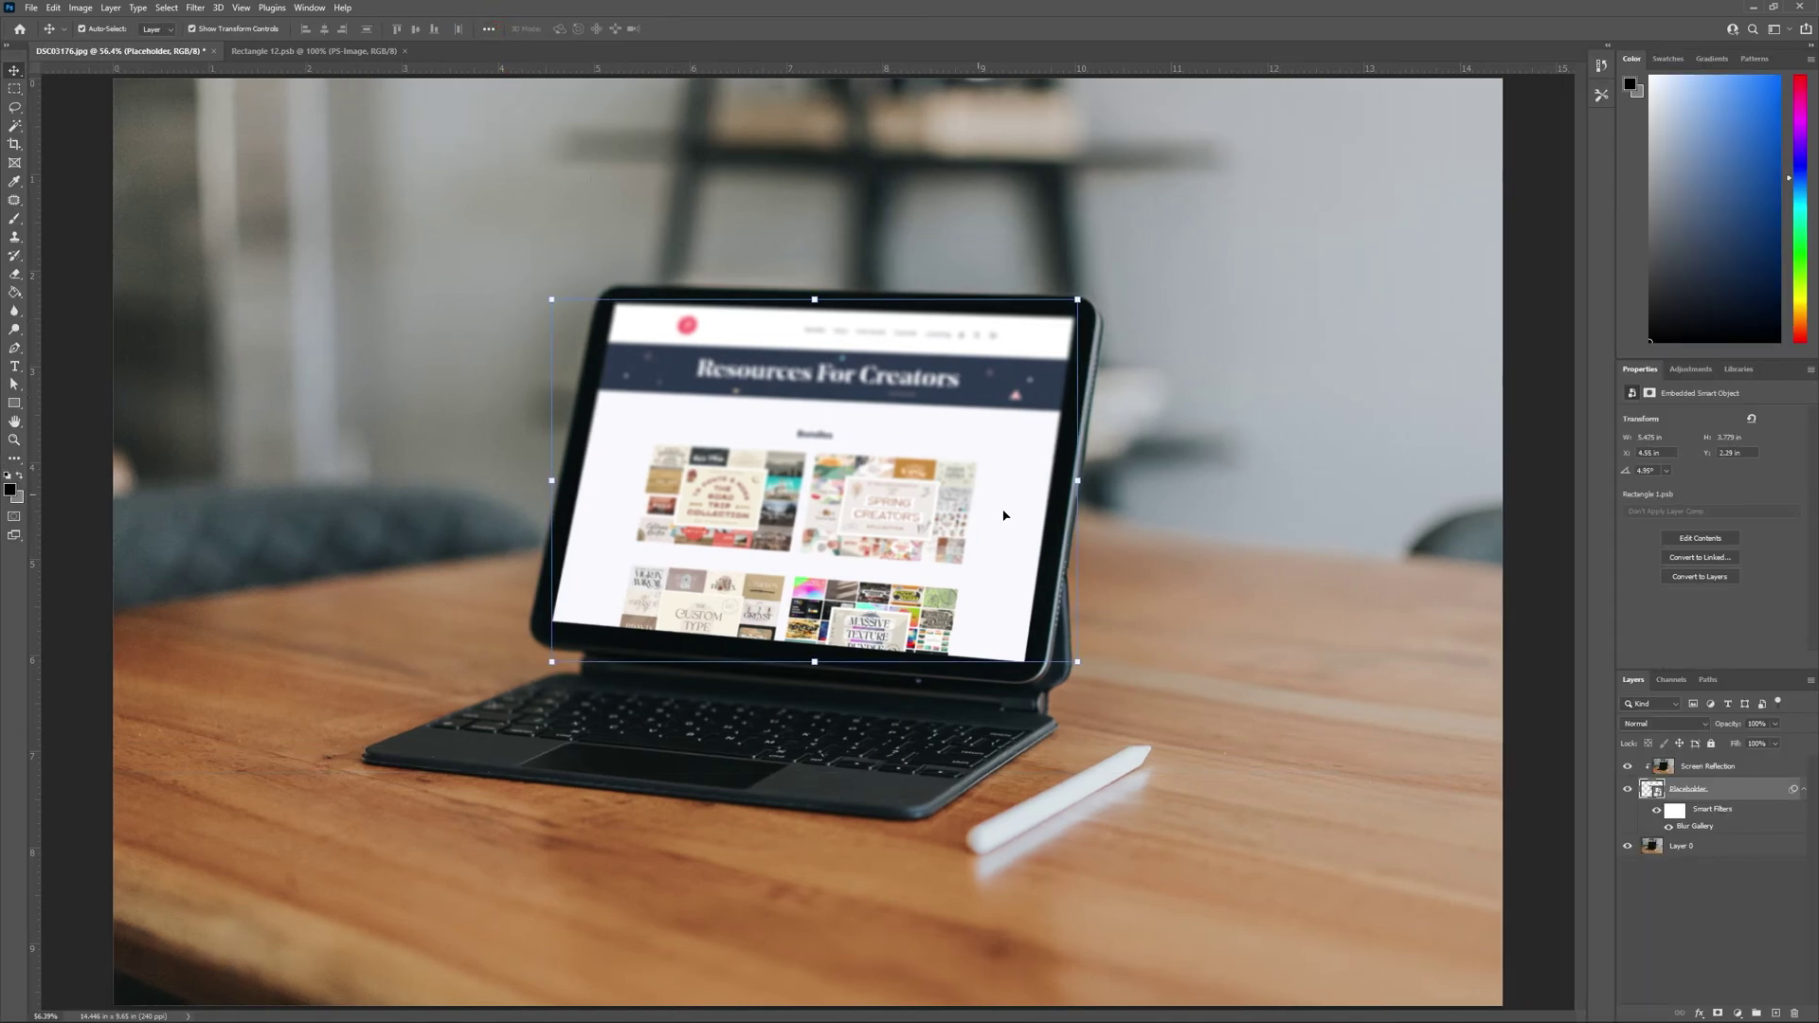
Step: Reduce the Screen Reflection layer's opacity to about 47%, then deselect the layer
click(1537, 735)
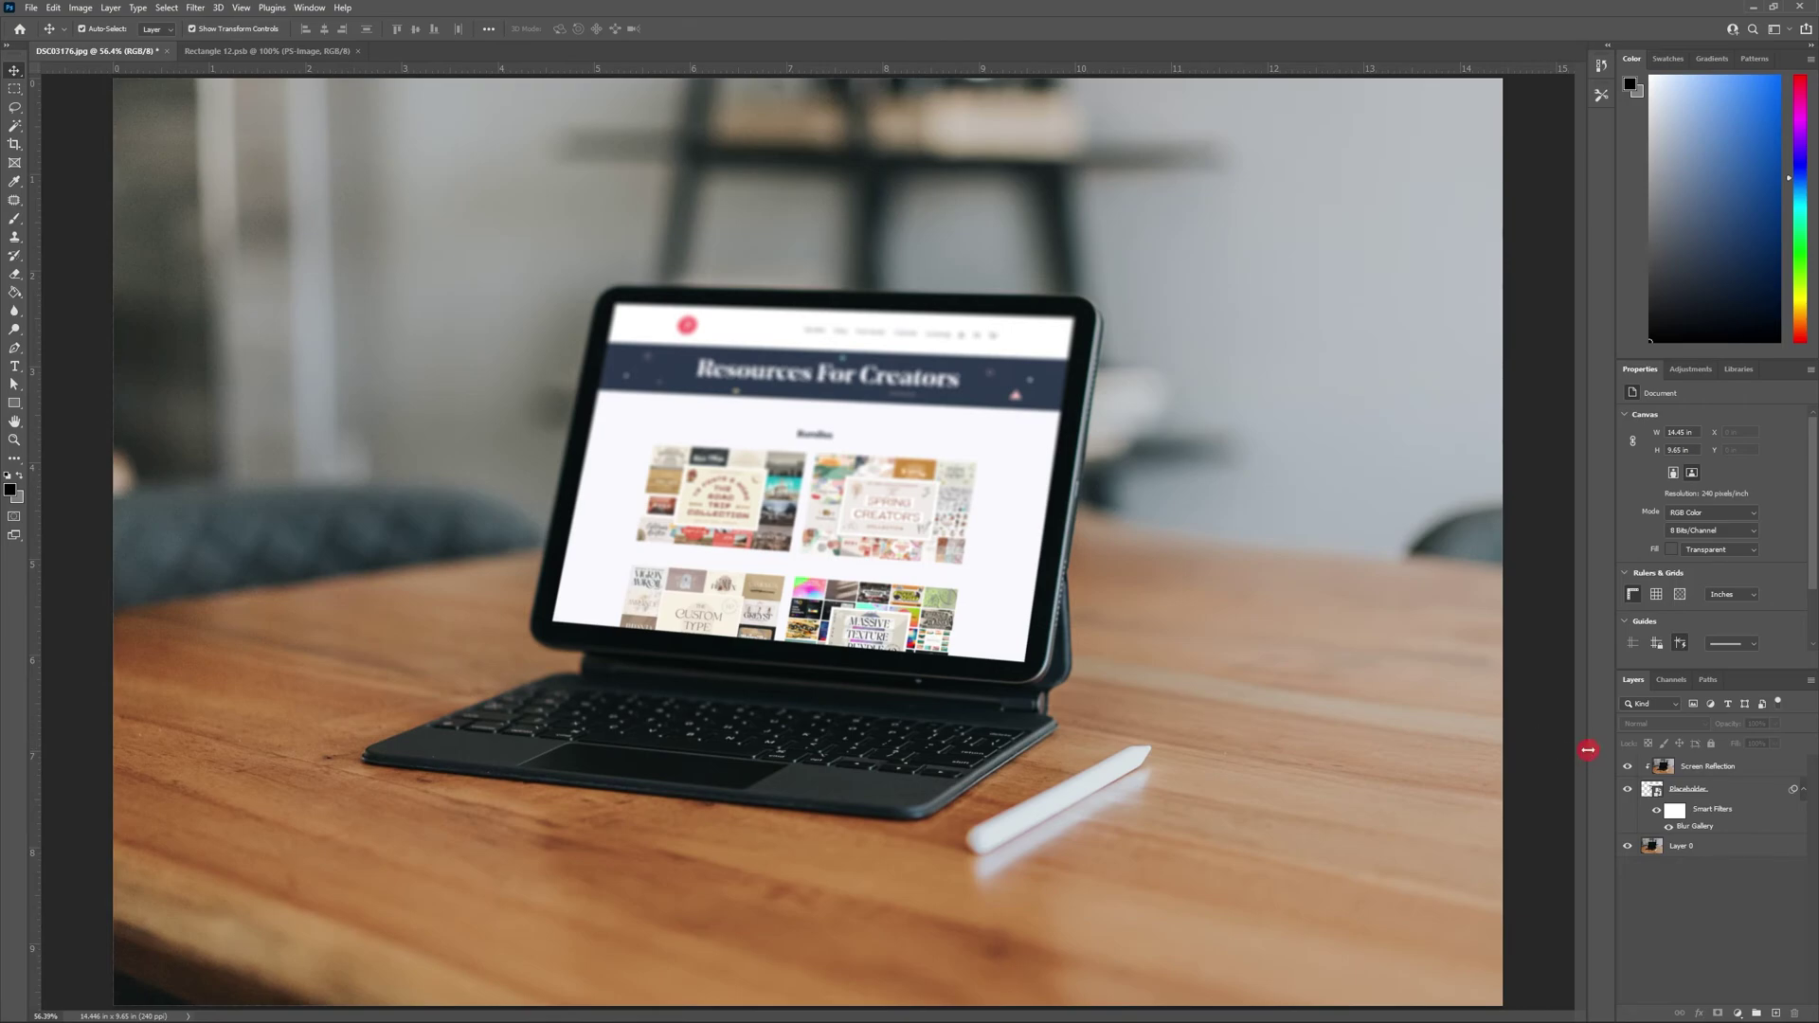
click(1716, 770)
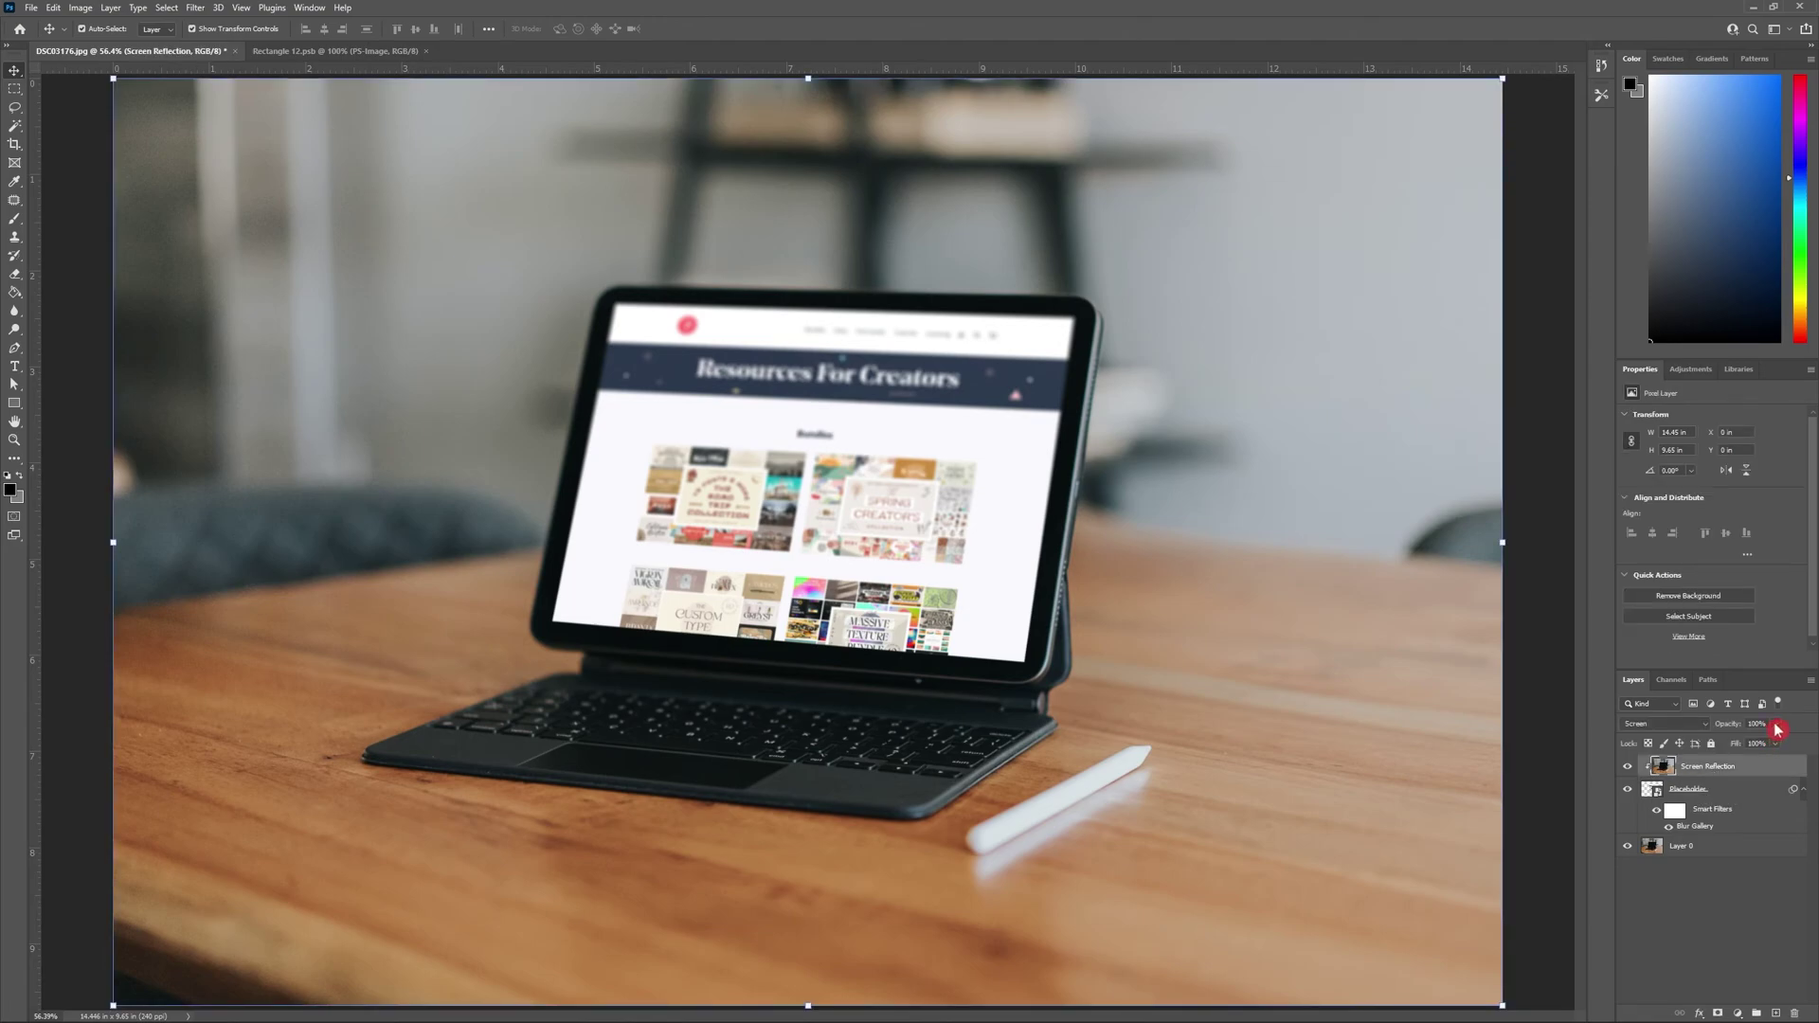
click(1774, 724)
drag(1774, 743, 1705, 745)
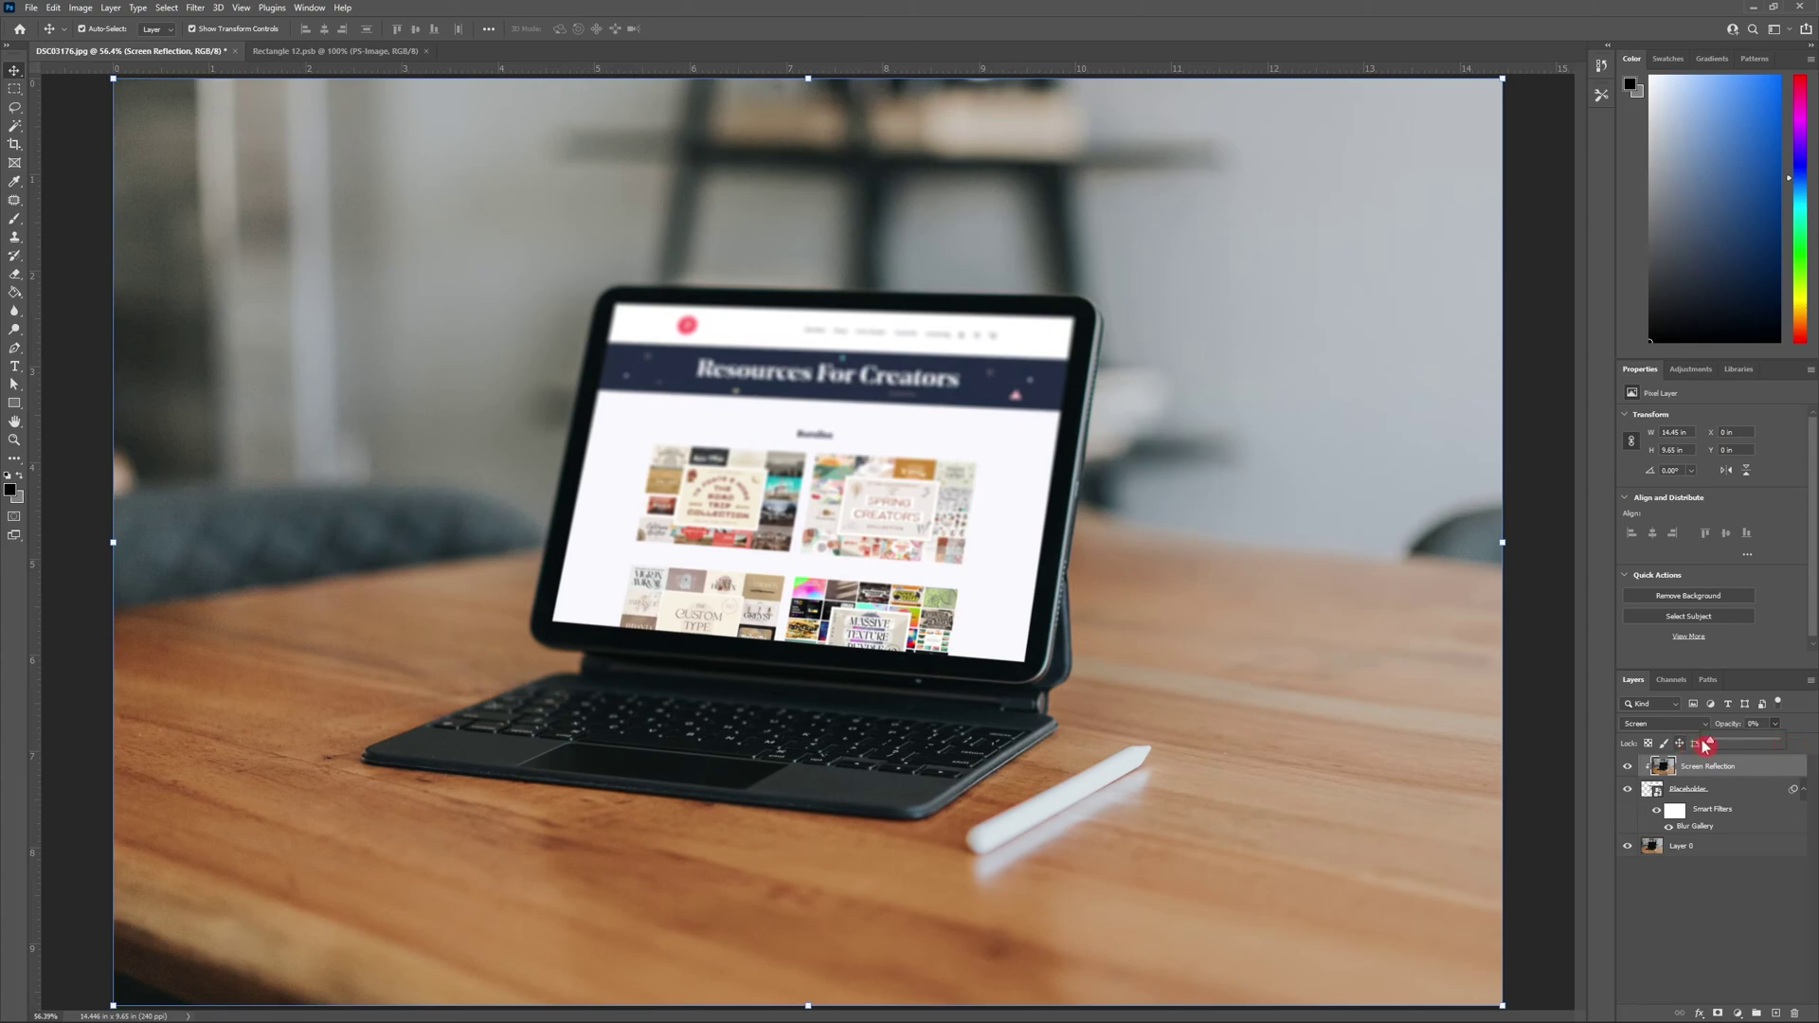
click(86, 702)
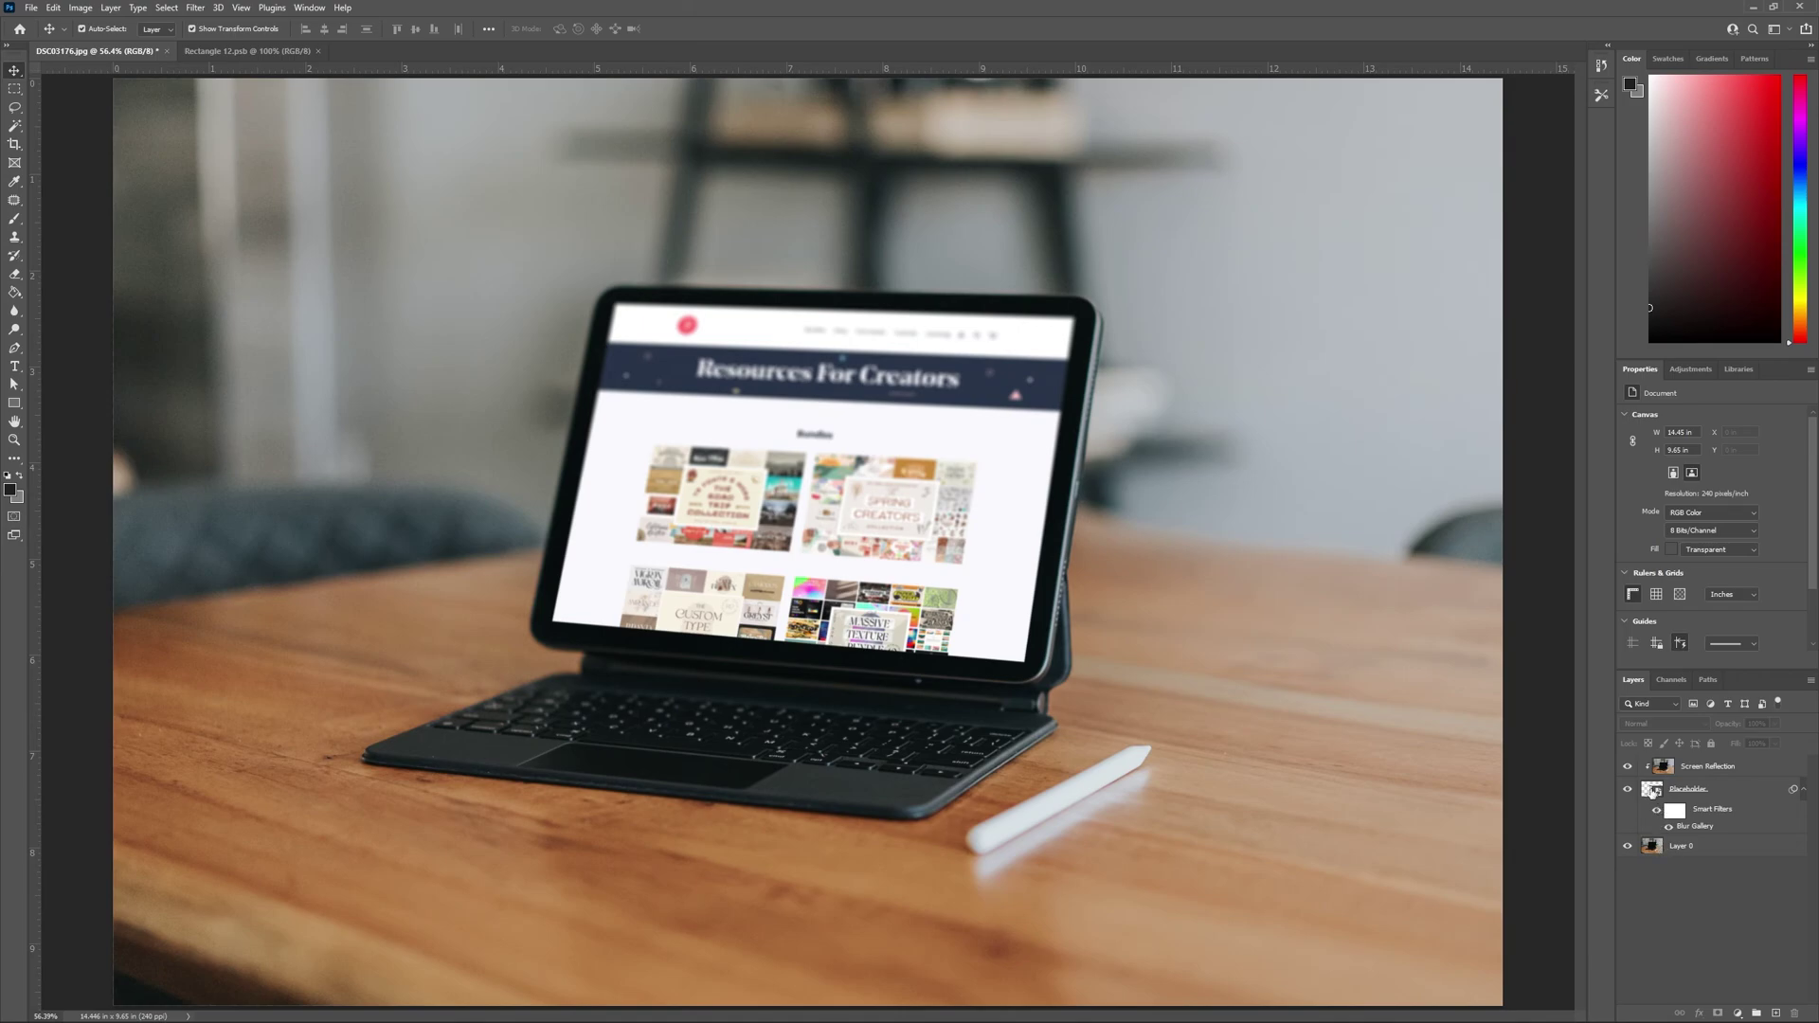
Step: In the screen smart object, hide the website layer to show the YouTube screenshot and save
double_click(1651, 789)
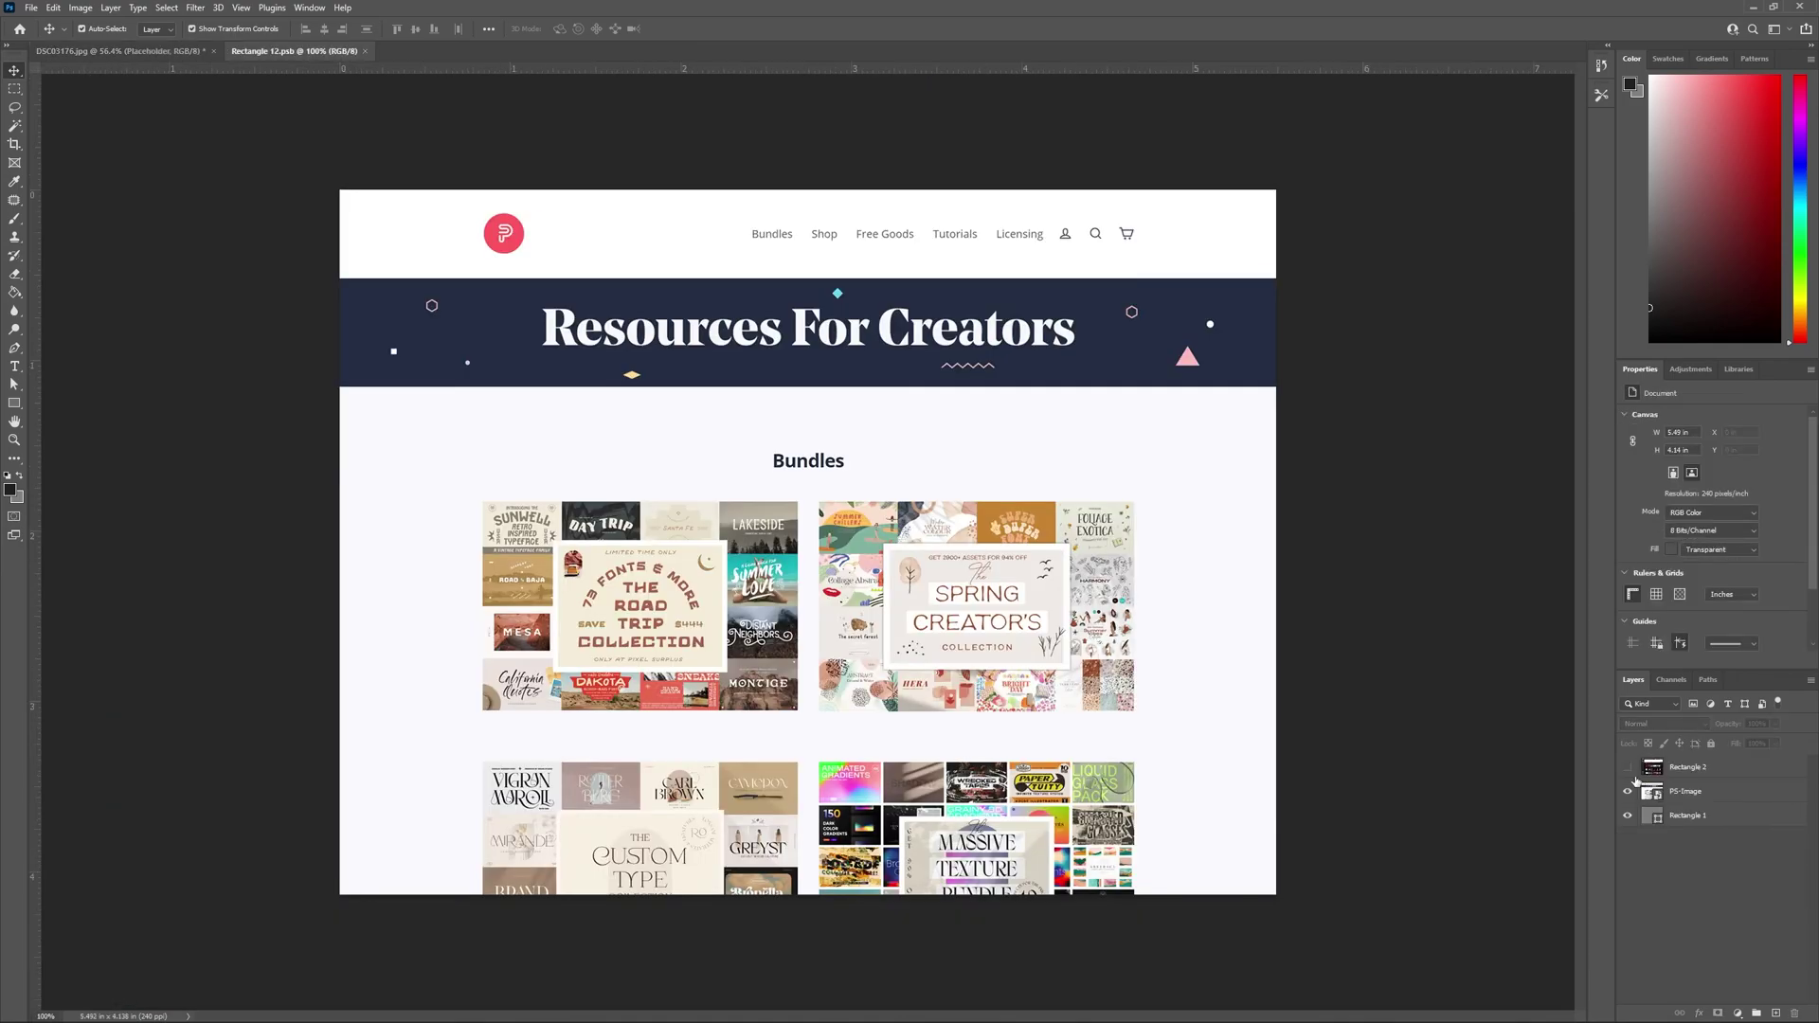
click(1628, 768)
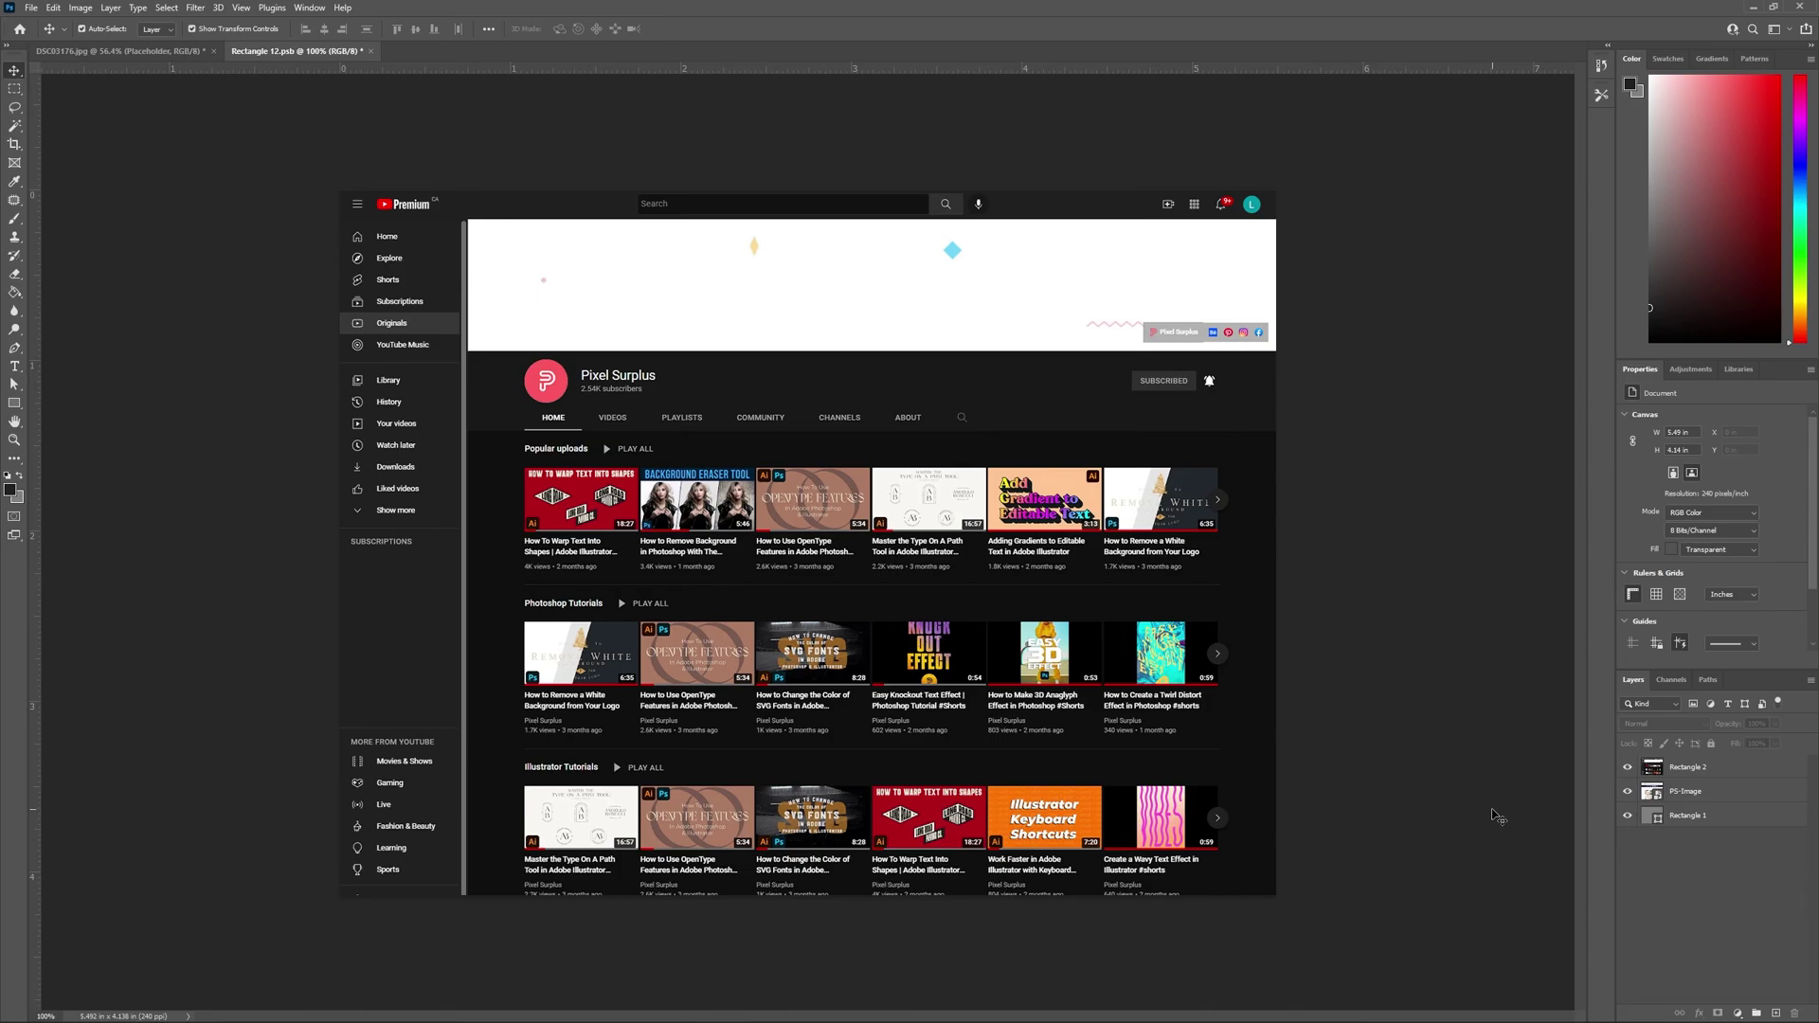
key(ctrl+s)
Step: Back in the tablet photo, set the Screen Reflection layer's opacity to 0%
click(151, 53)
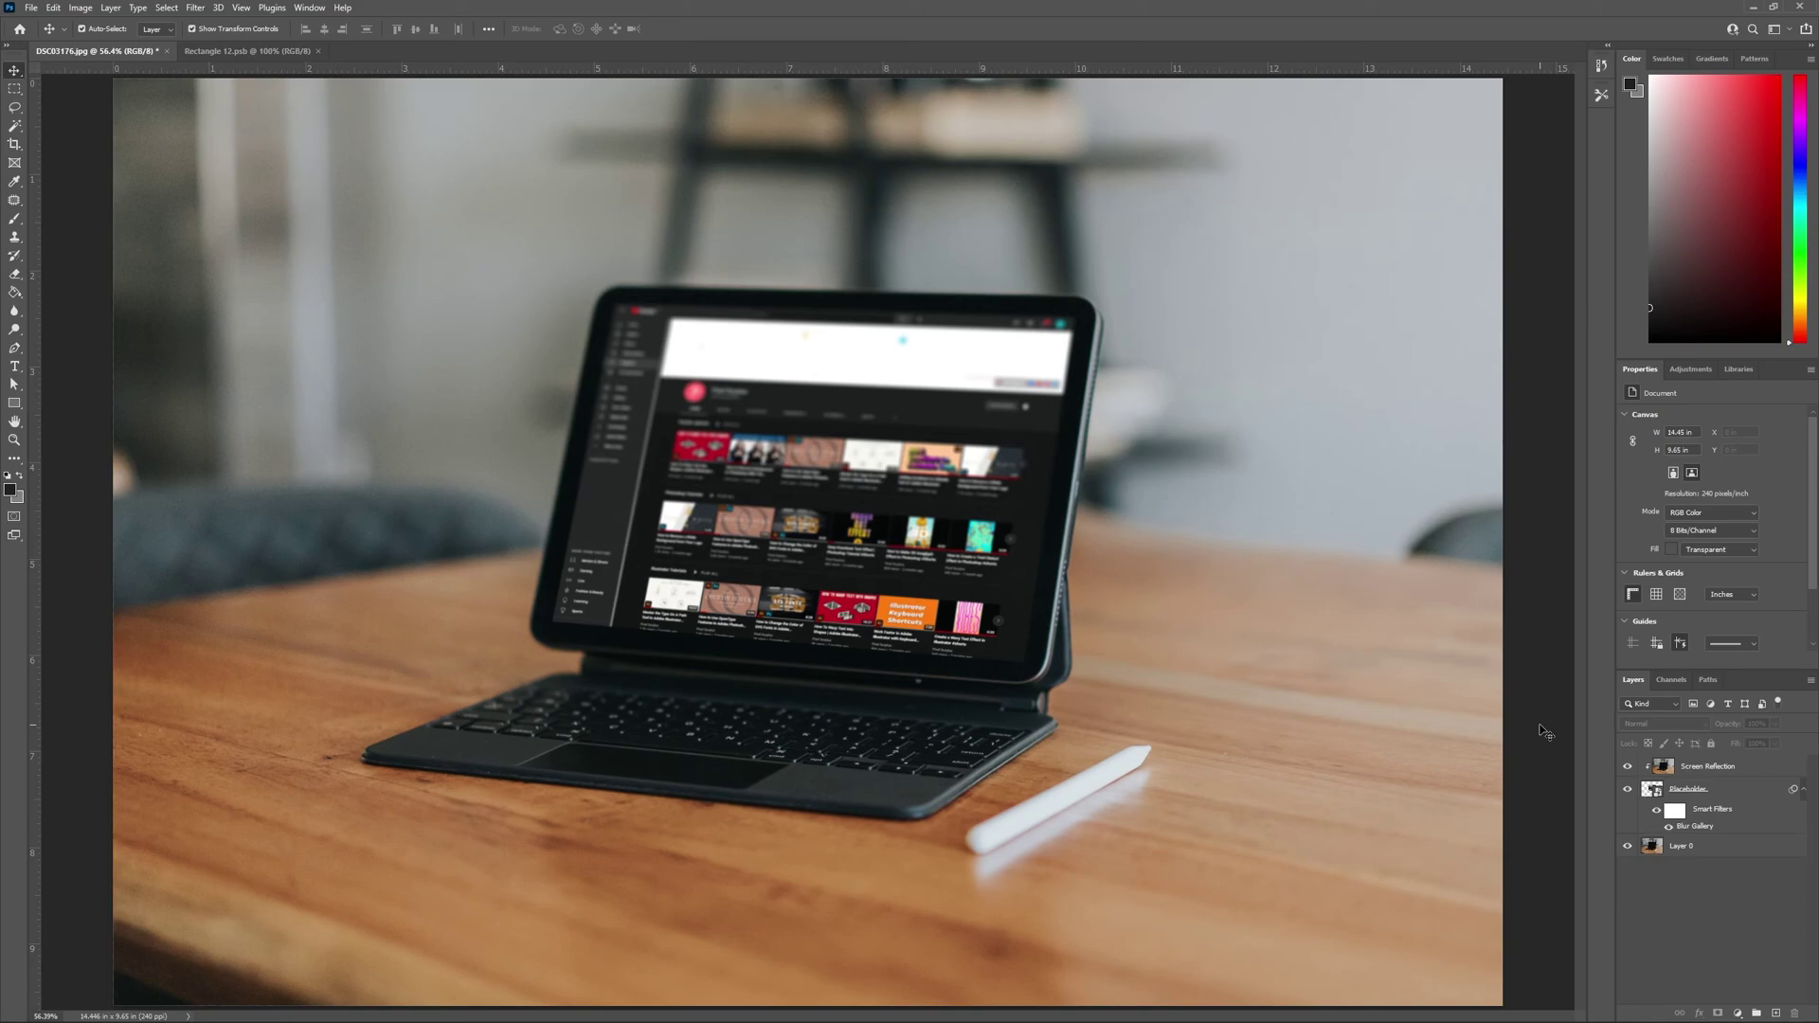
click(1705, 766)
click(1774, 725)
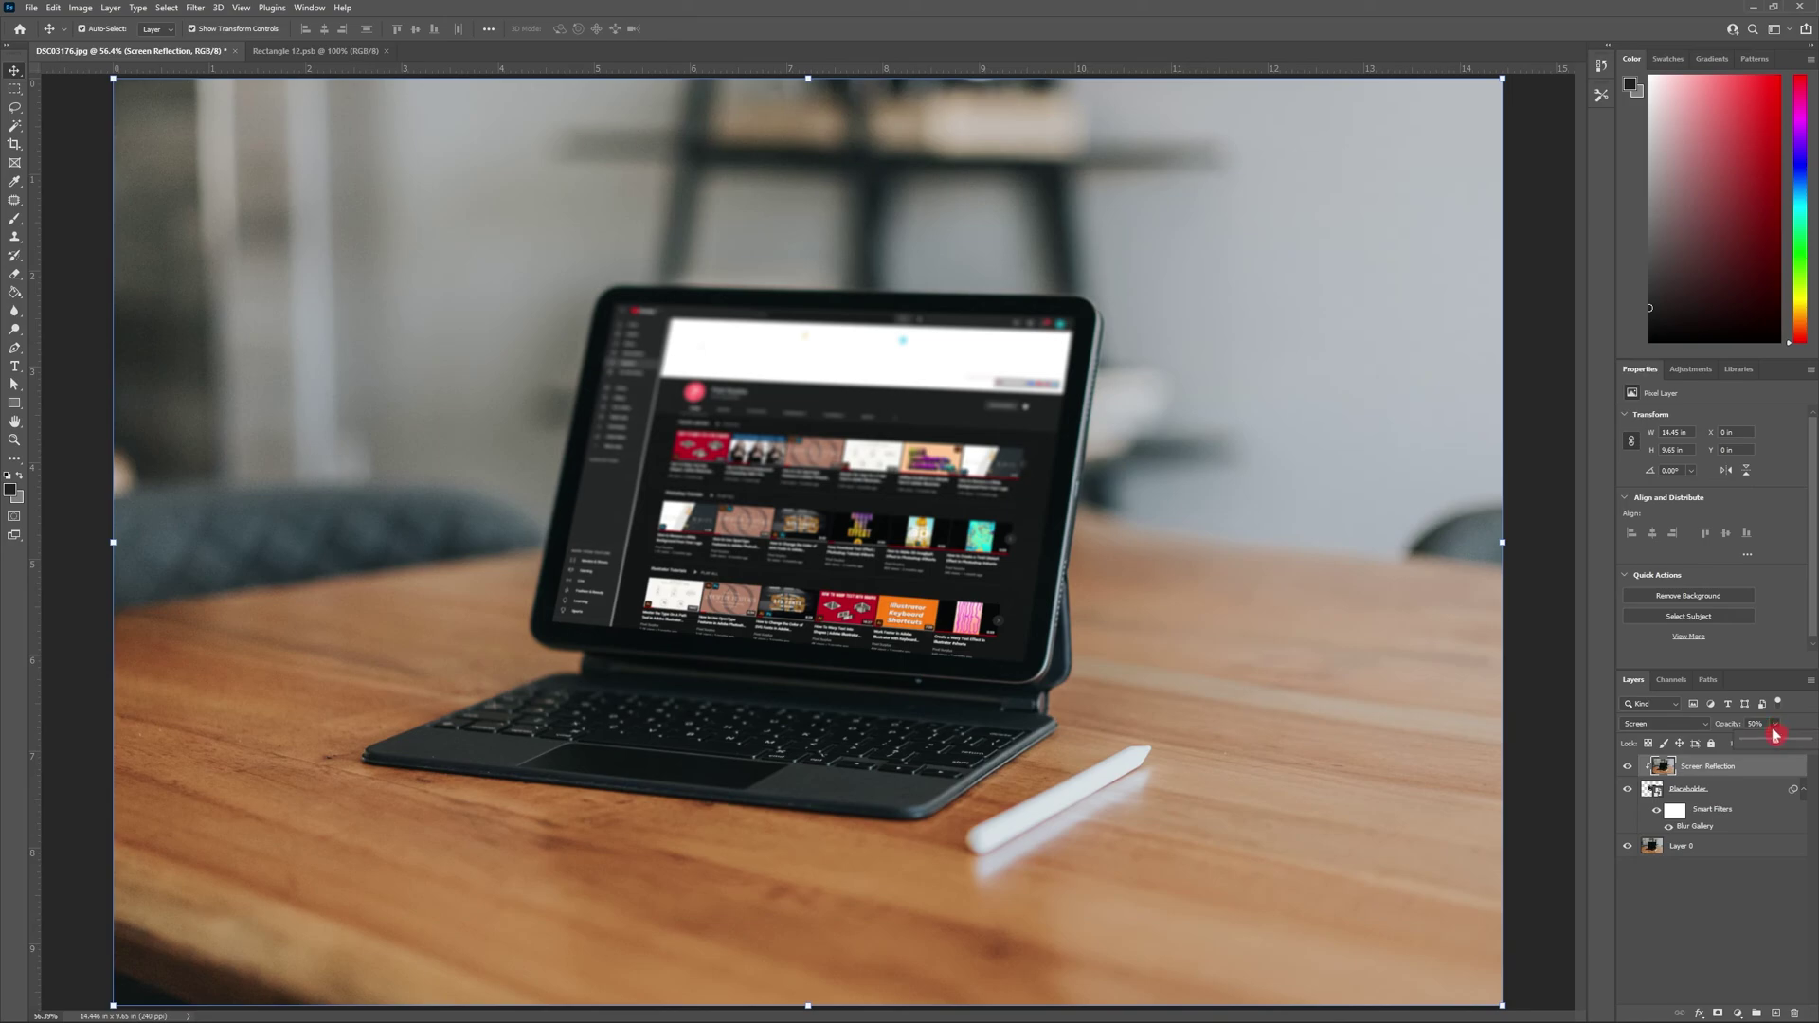
drag(1774, 734, 1744, 739)
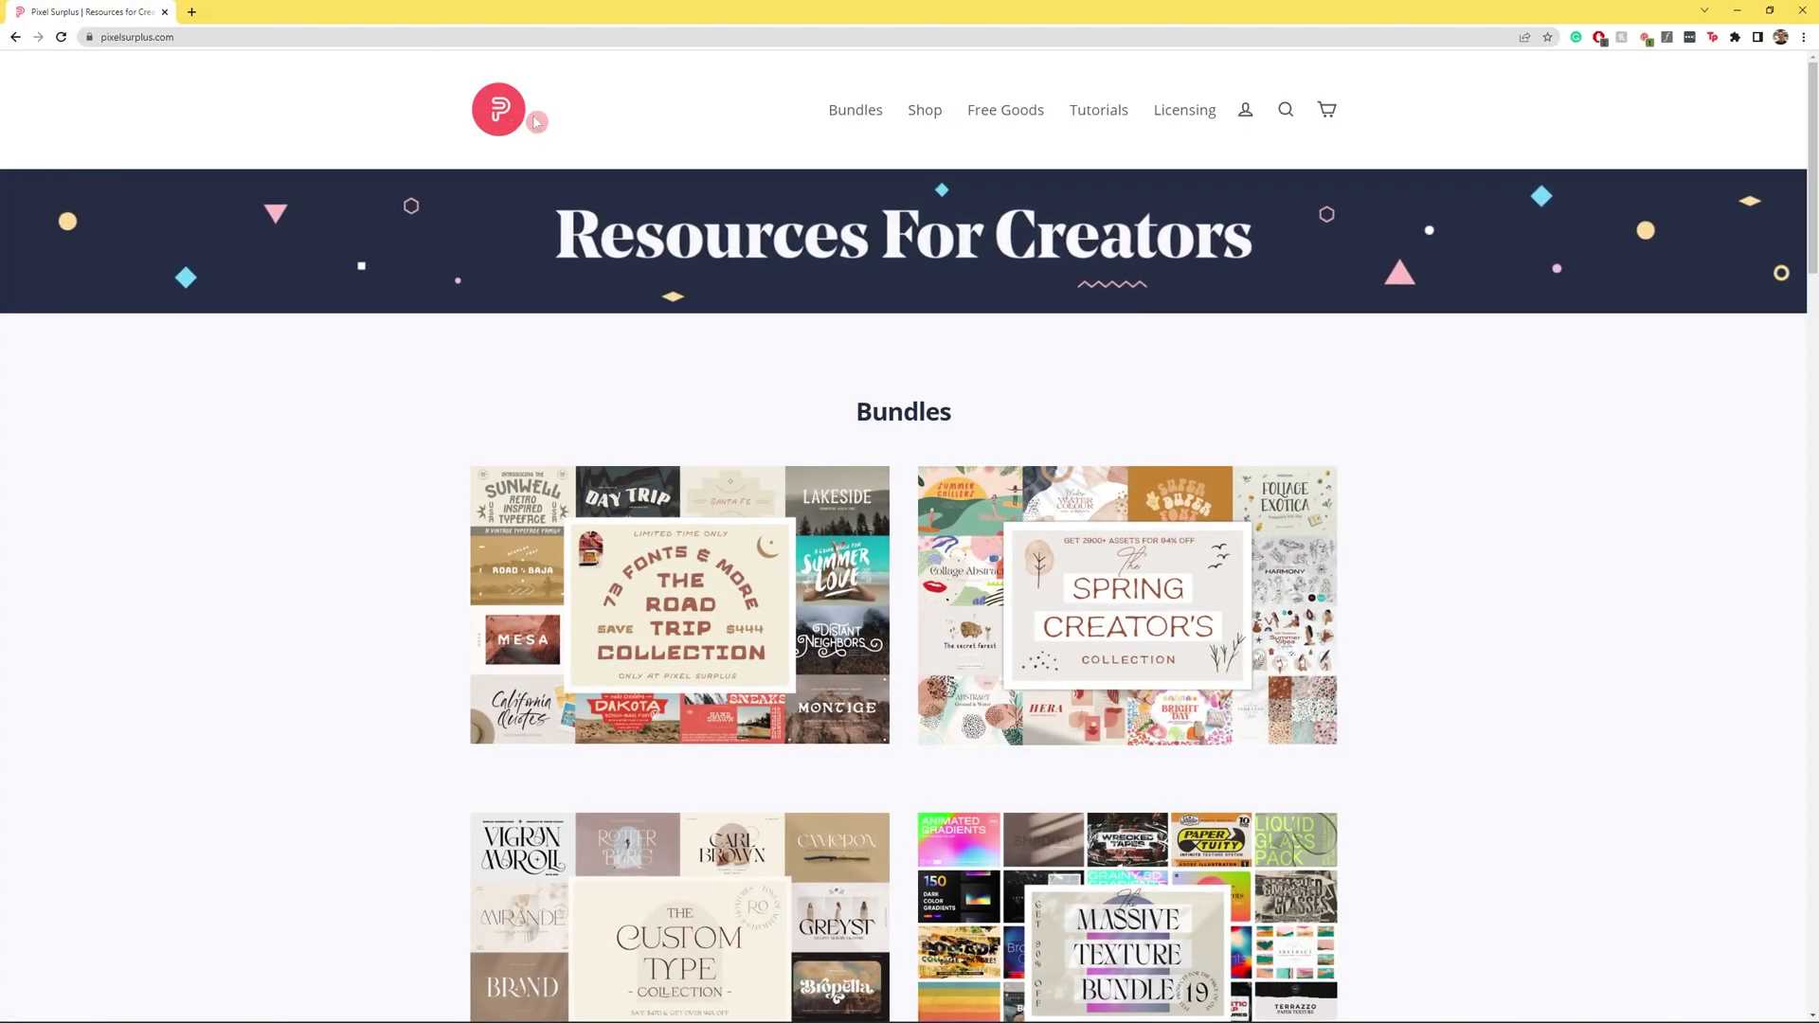
Step: Browse the Free Fonts, Textures, Mockups, Graphics and Templates pages, then the shop's Fonts collection
mouse_move(991, 121)
click(1012, 157)
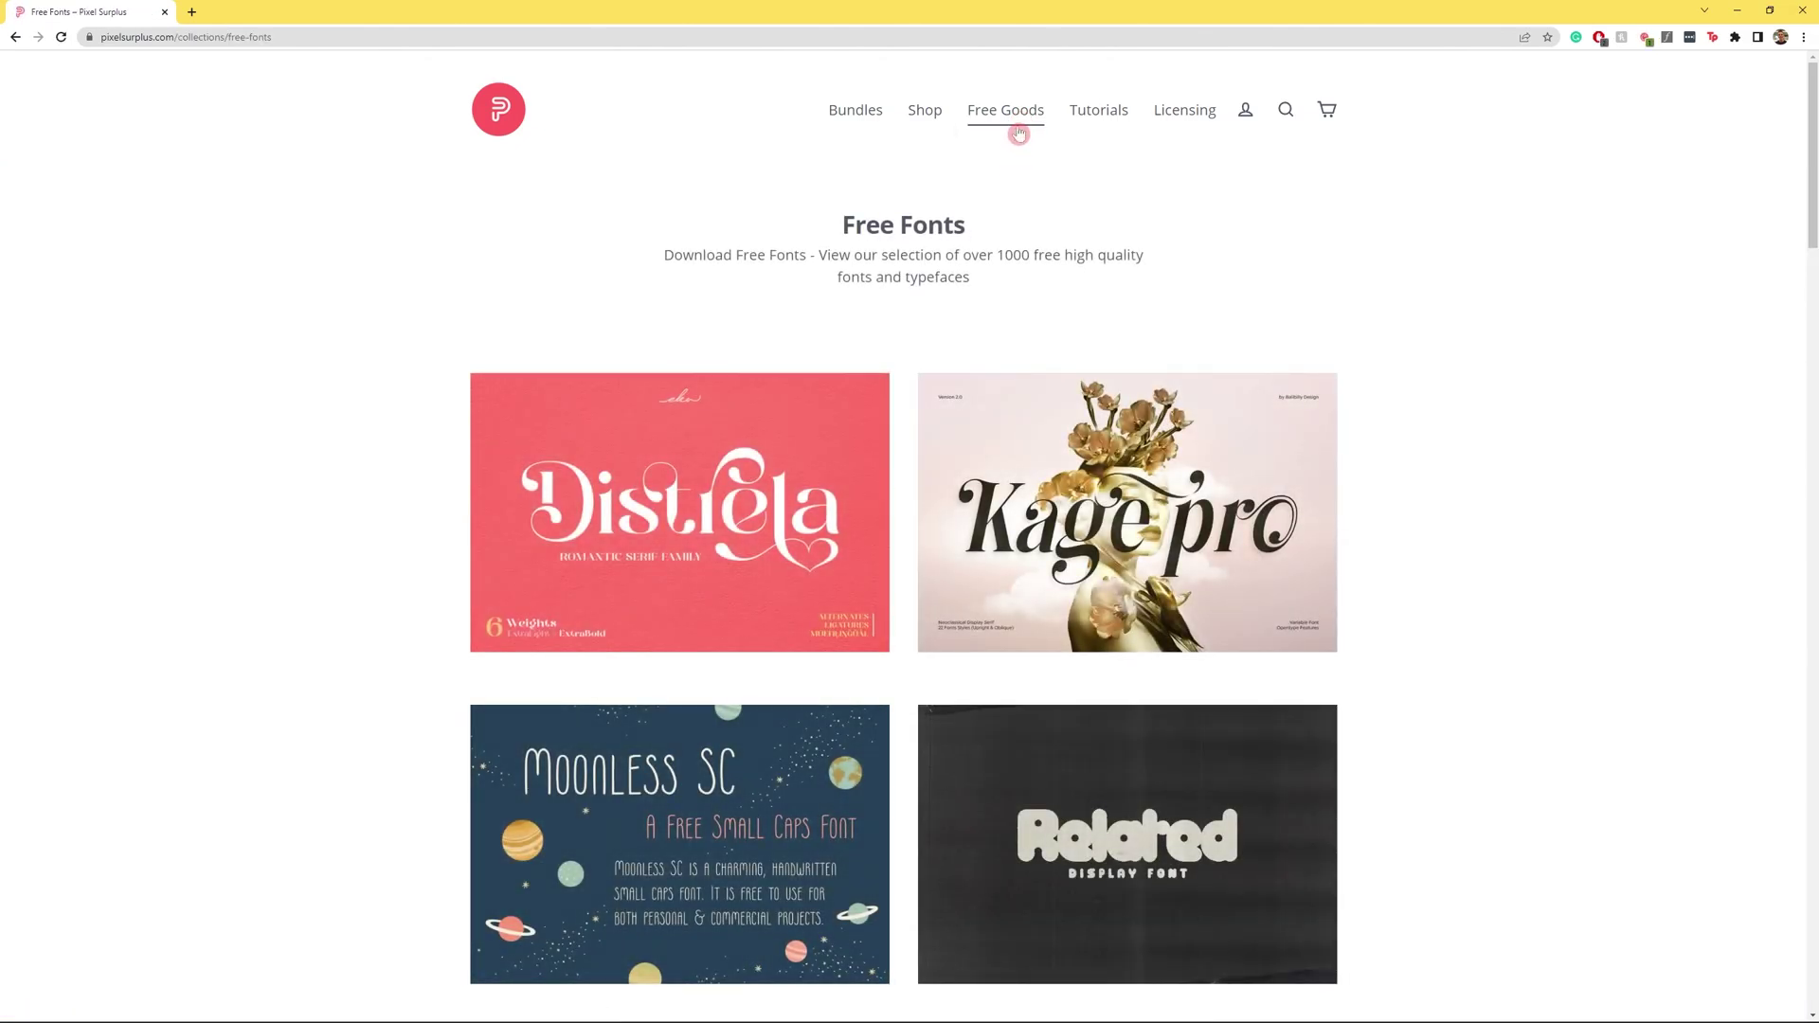
mouse_move(1012, 128)
click(1014, 188)
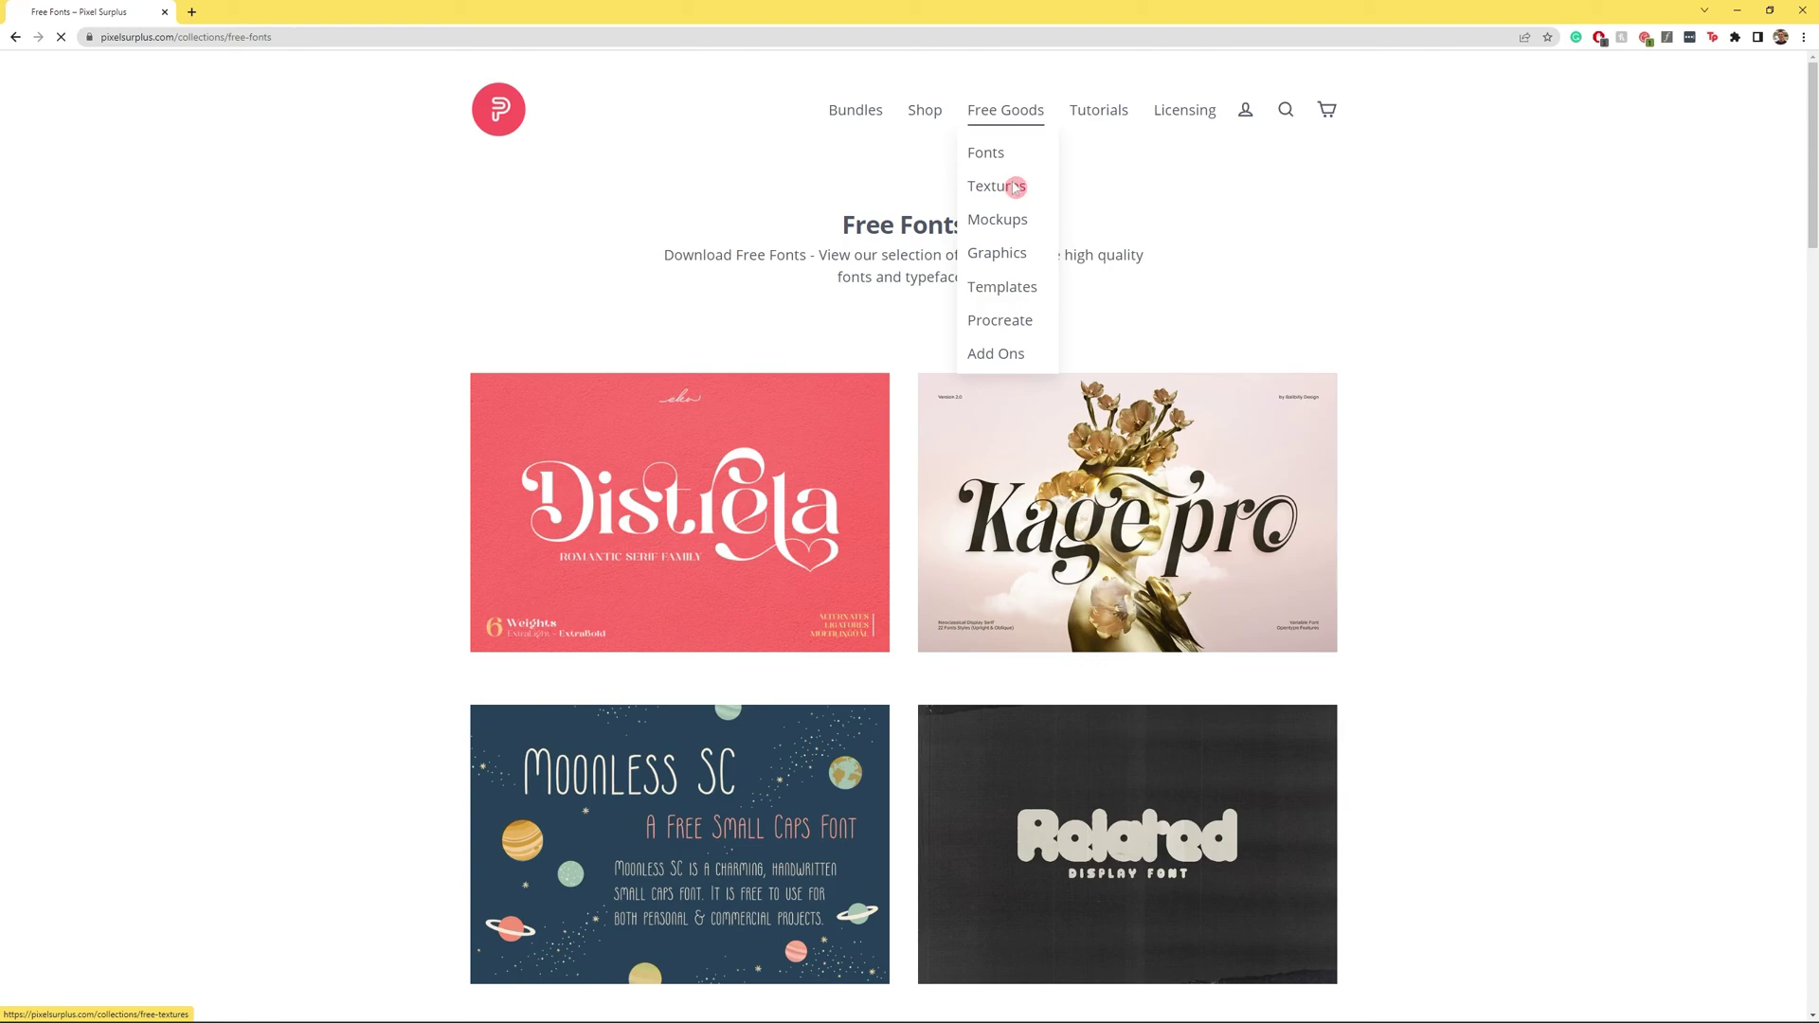
mouse_move(1007, 114)
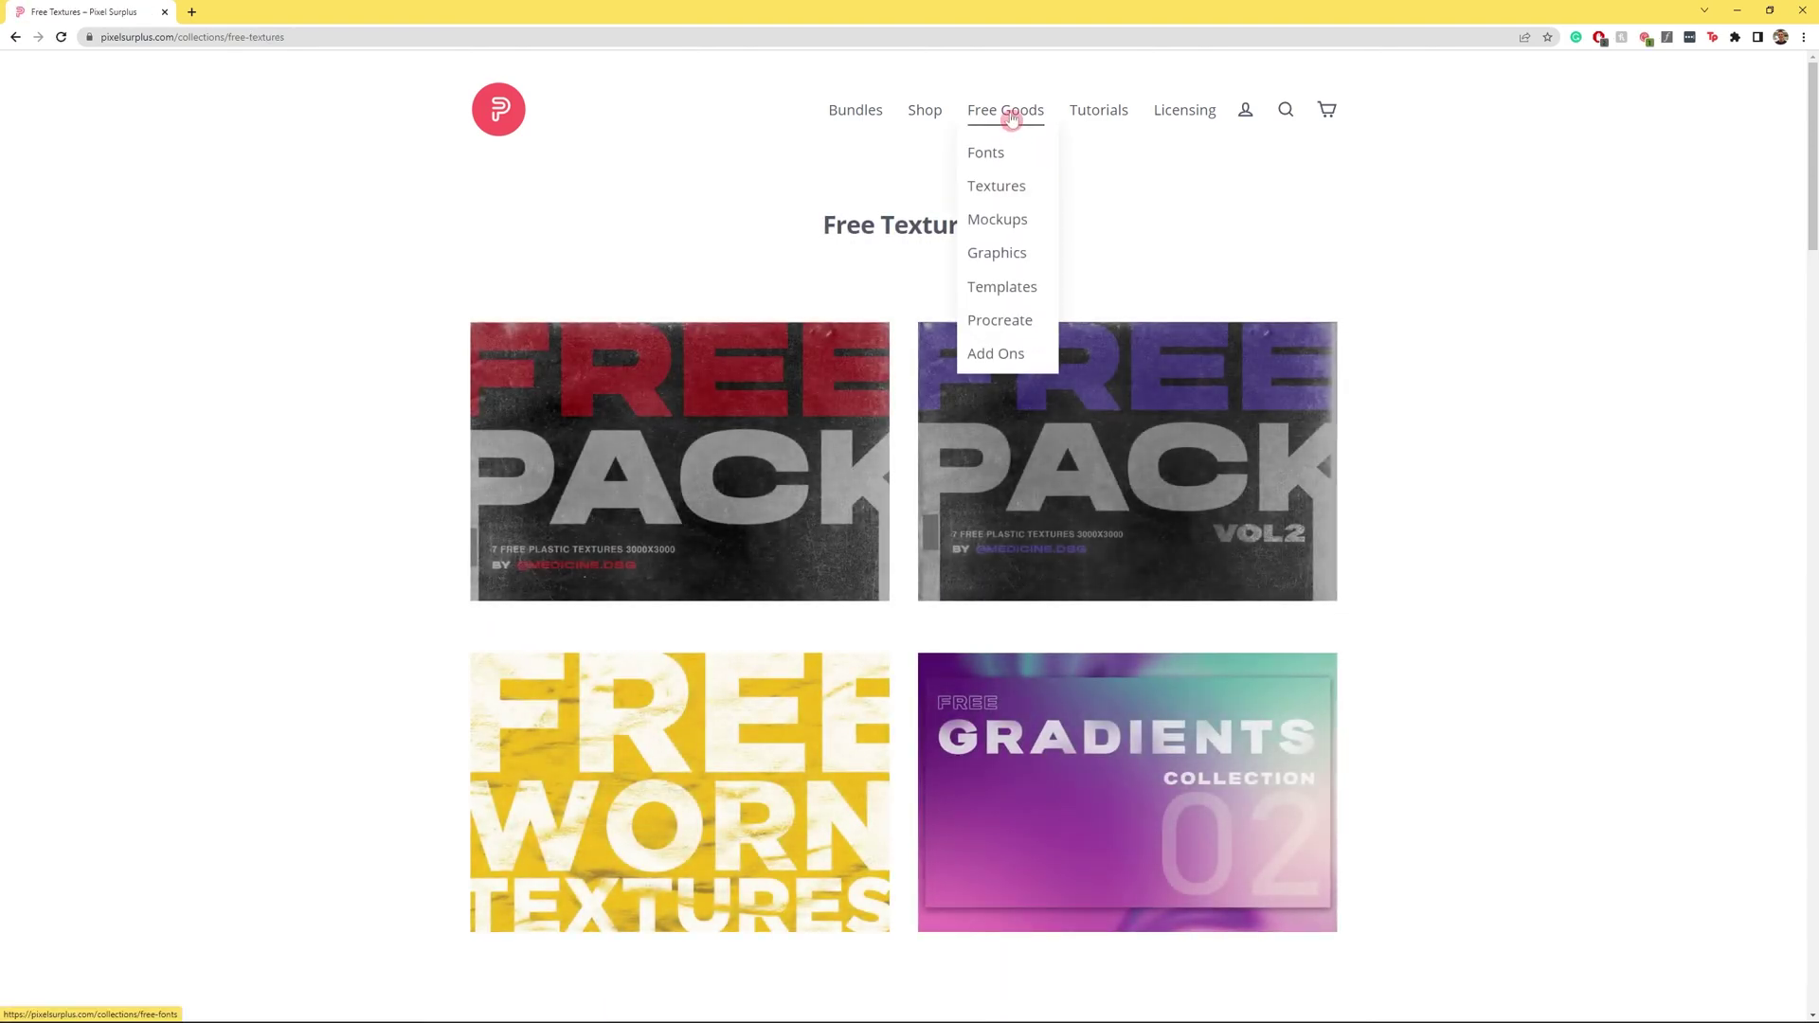
click(1007, 221)
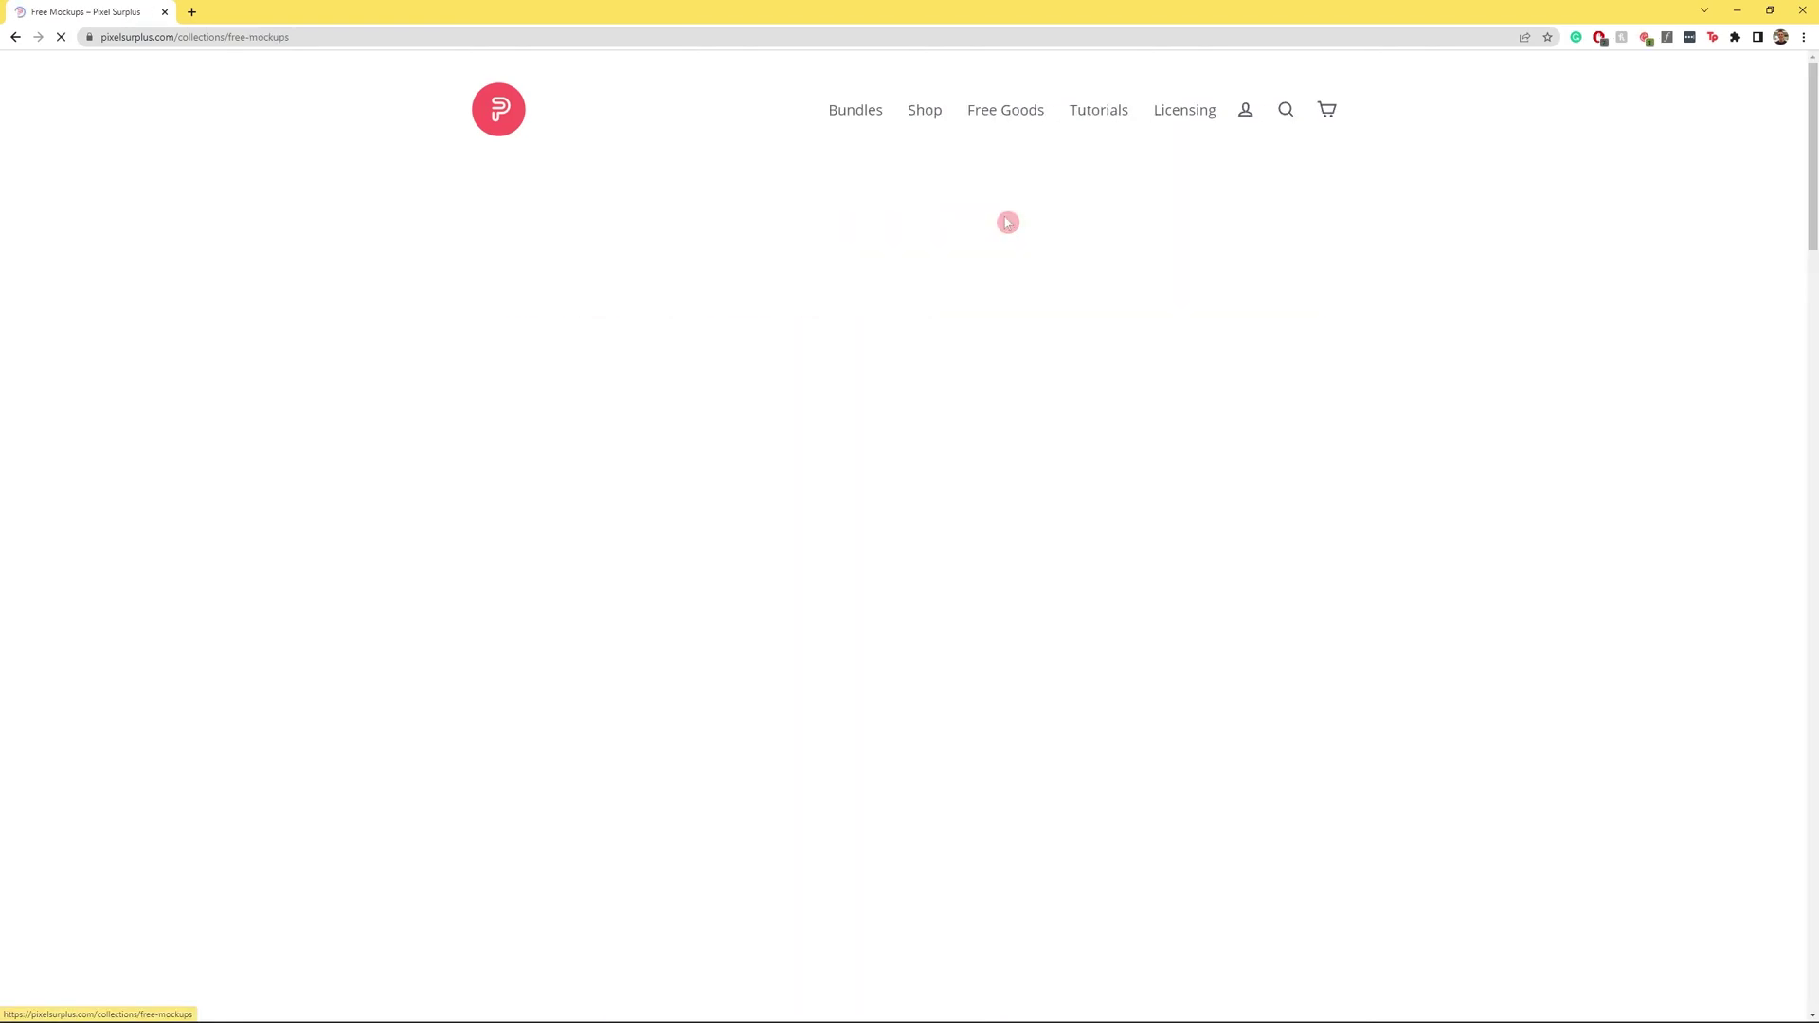
mouse_move(1001, 126)
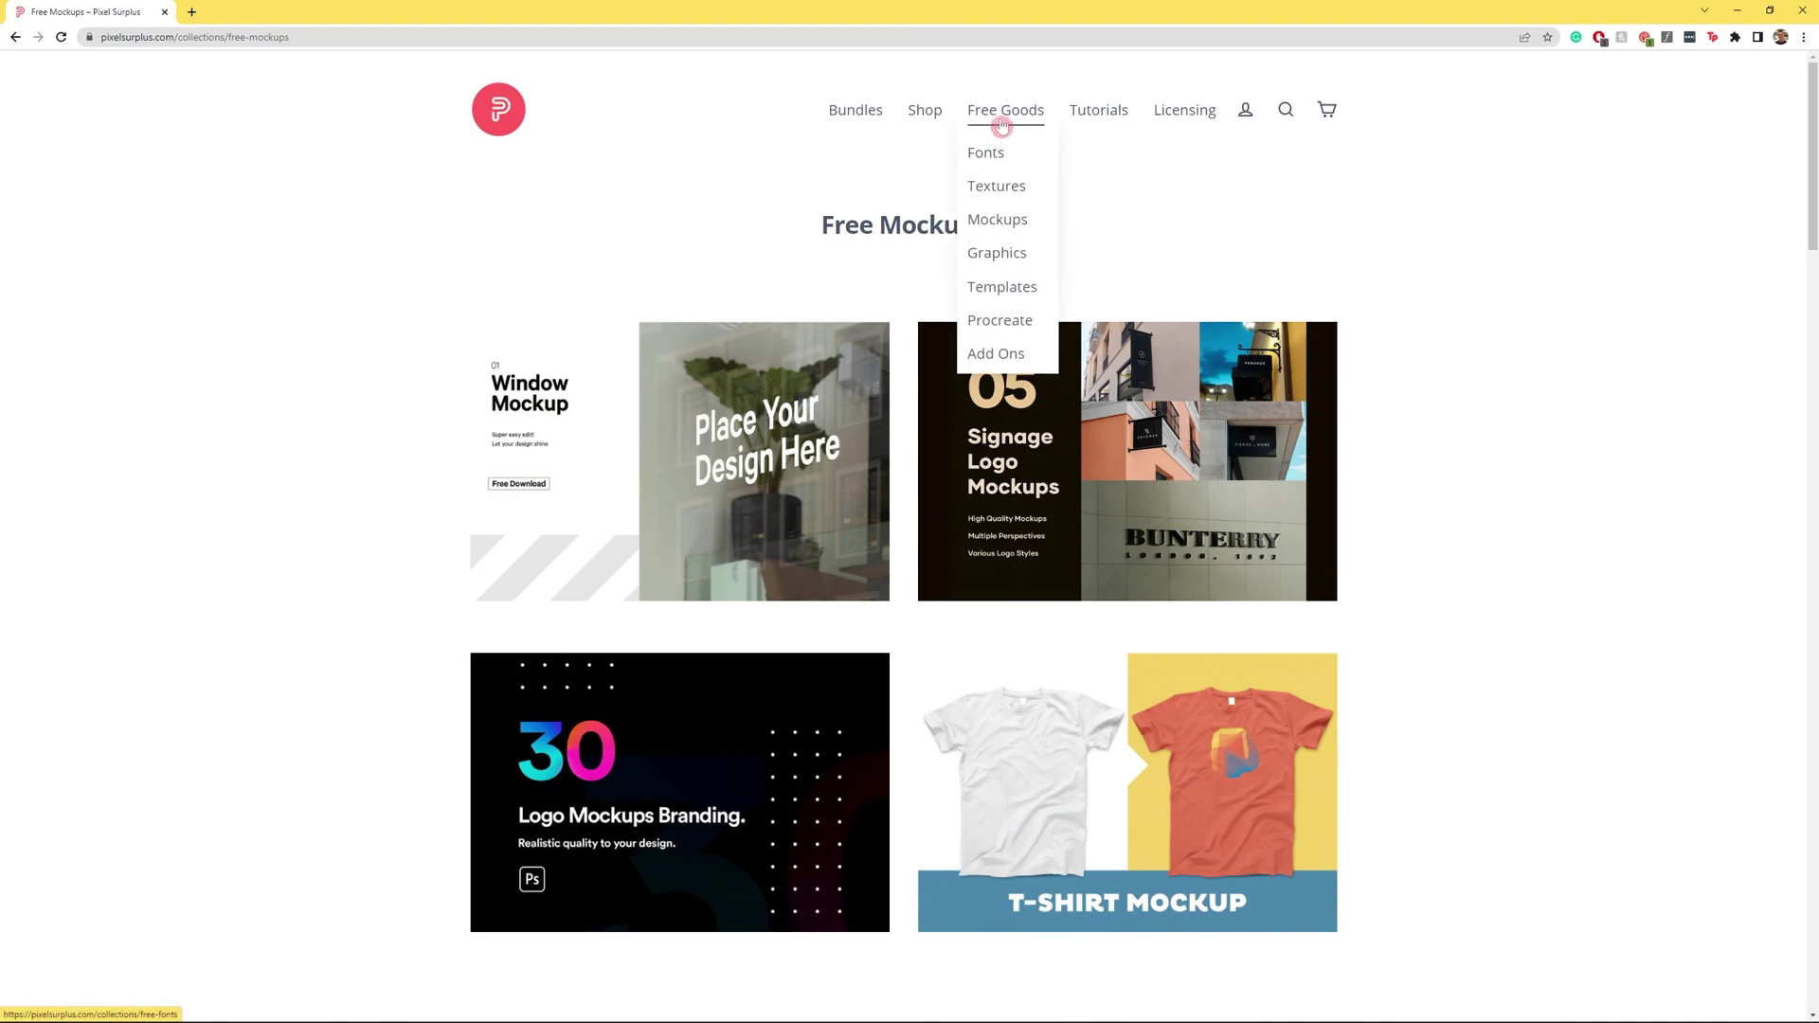
click(1002, 253)
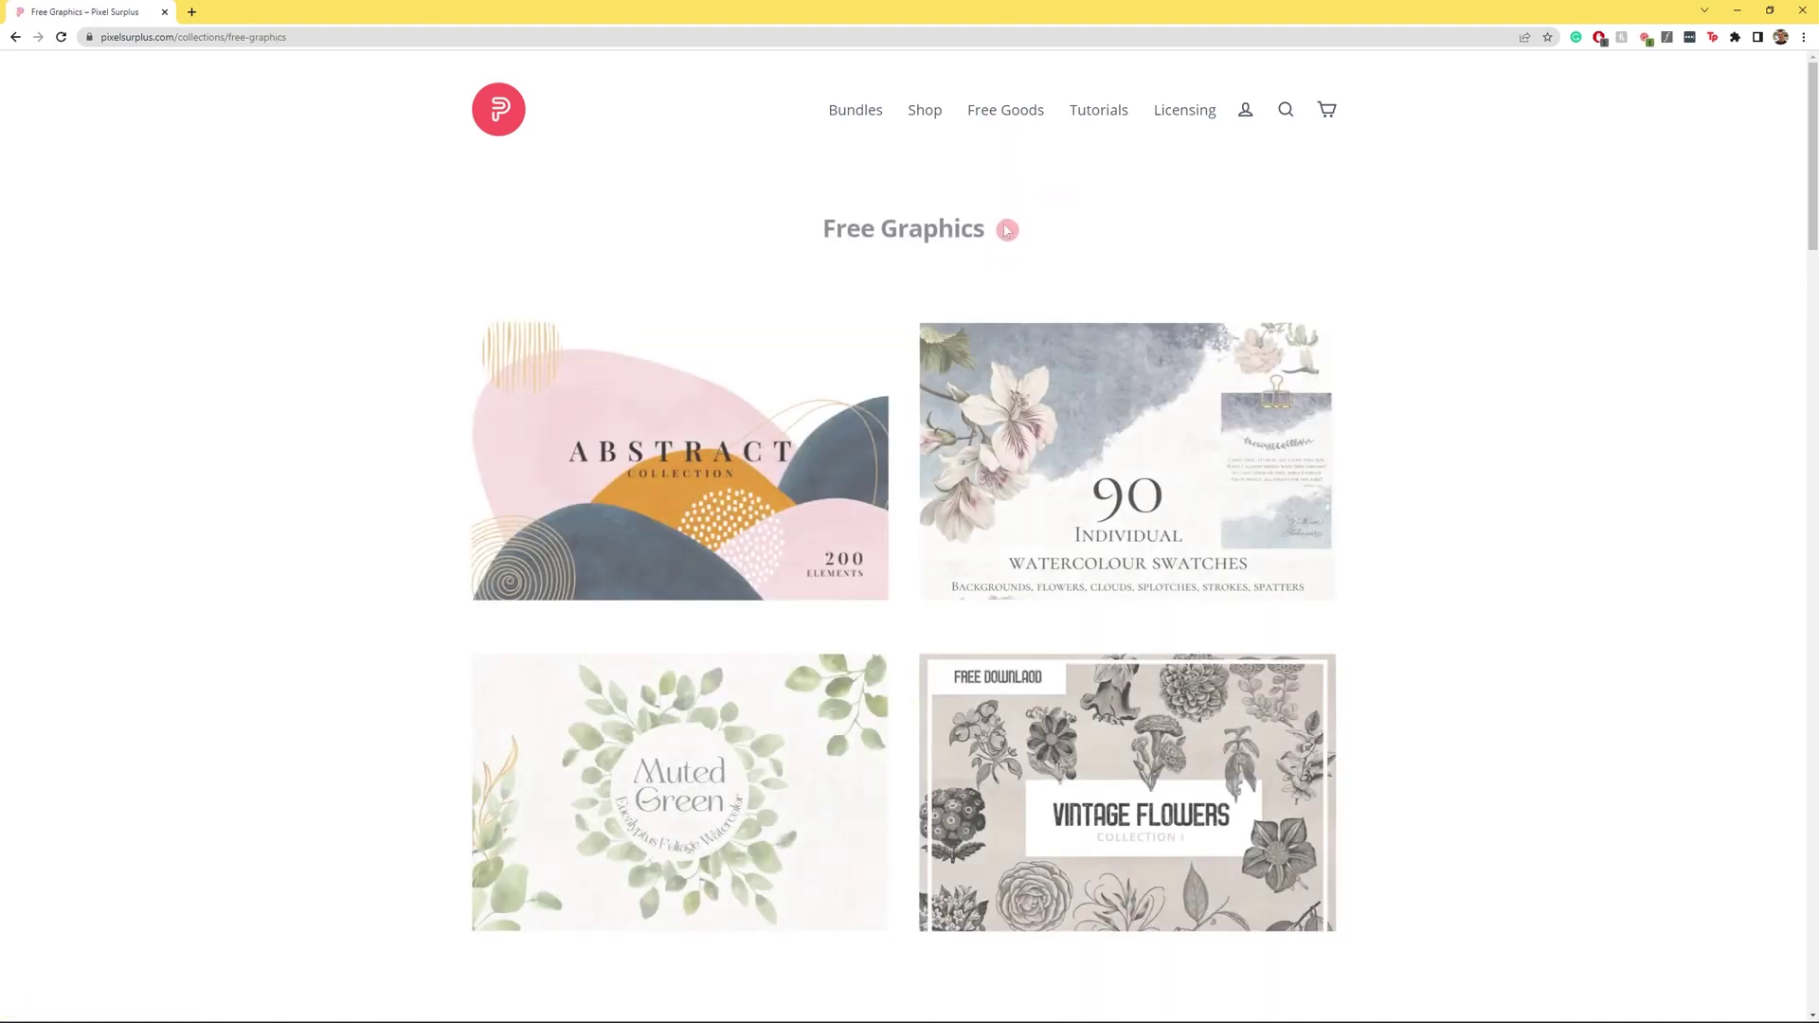
mouse_move(998, 125)
click(1004, 289)
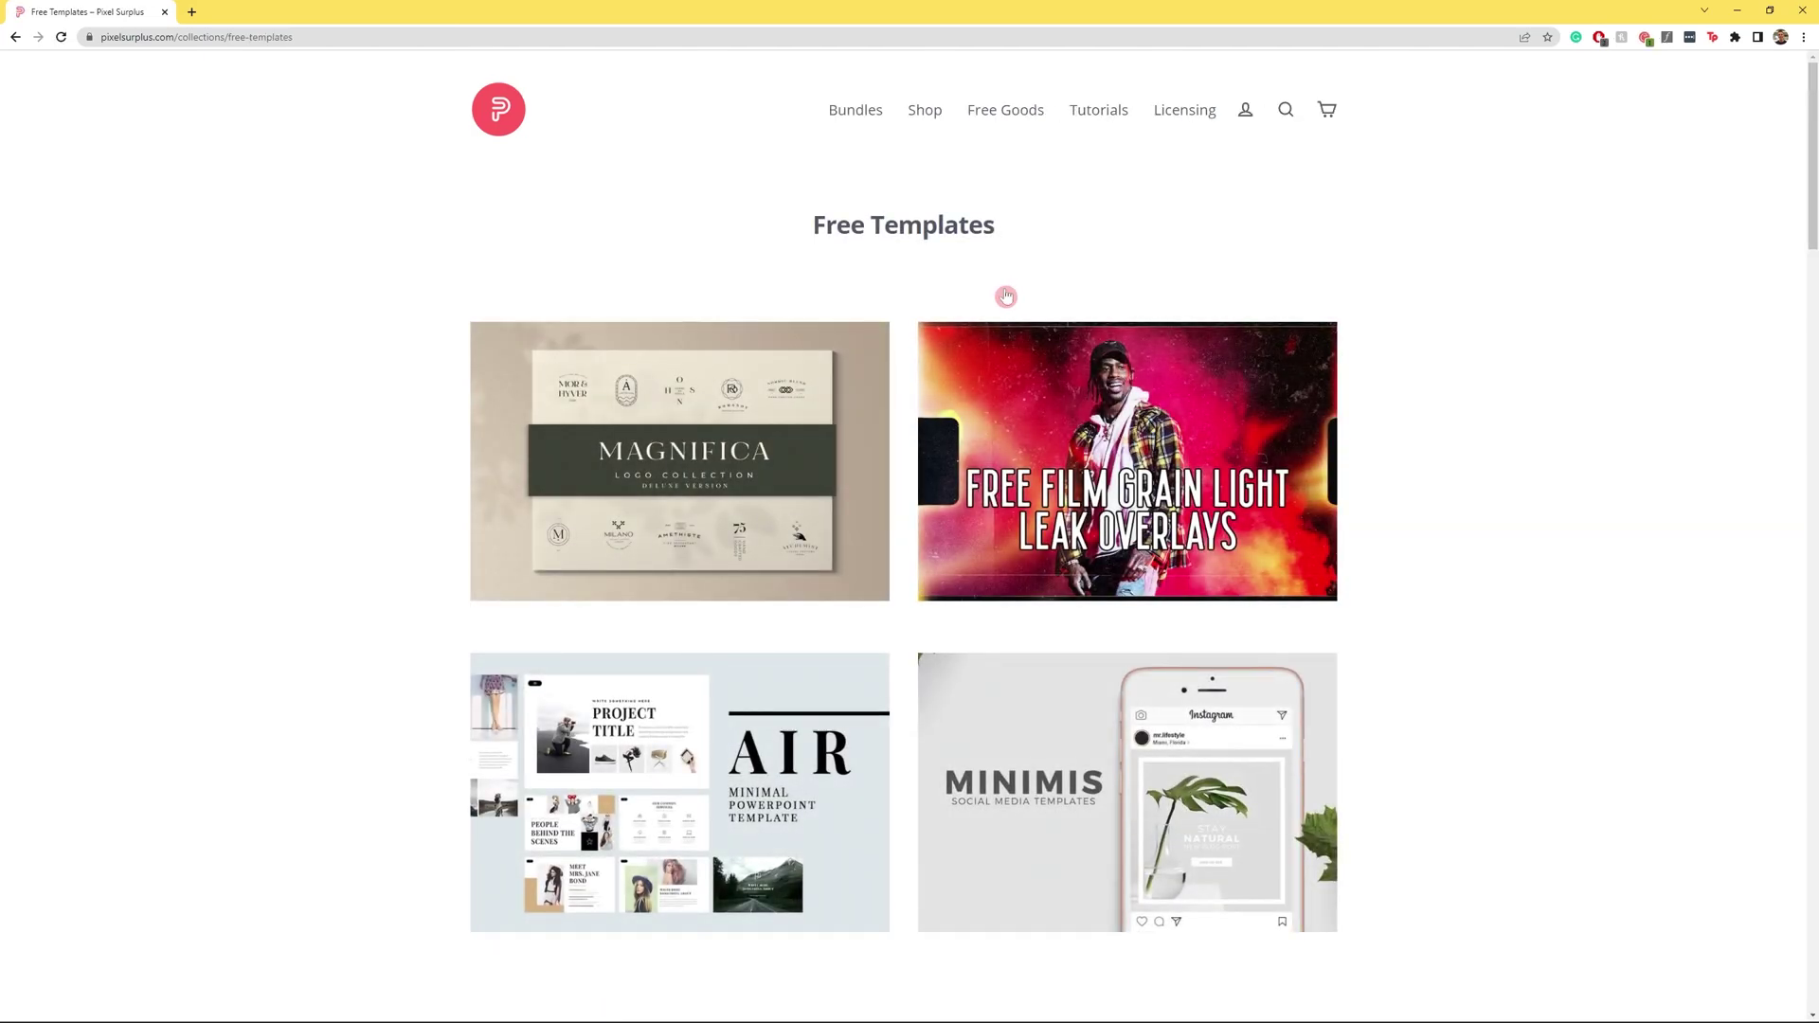
mouse_move(995, 117)
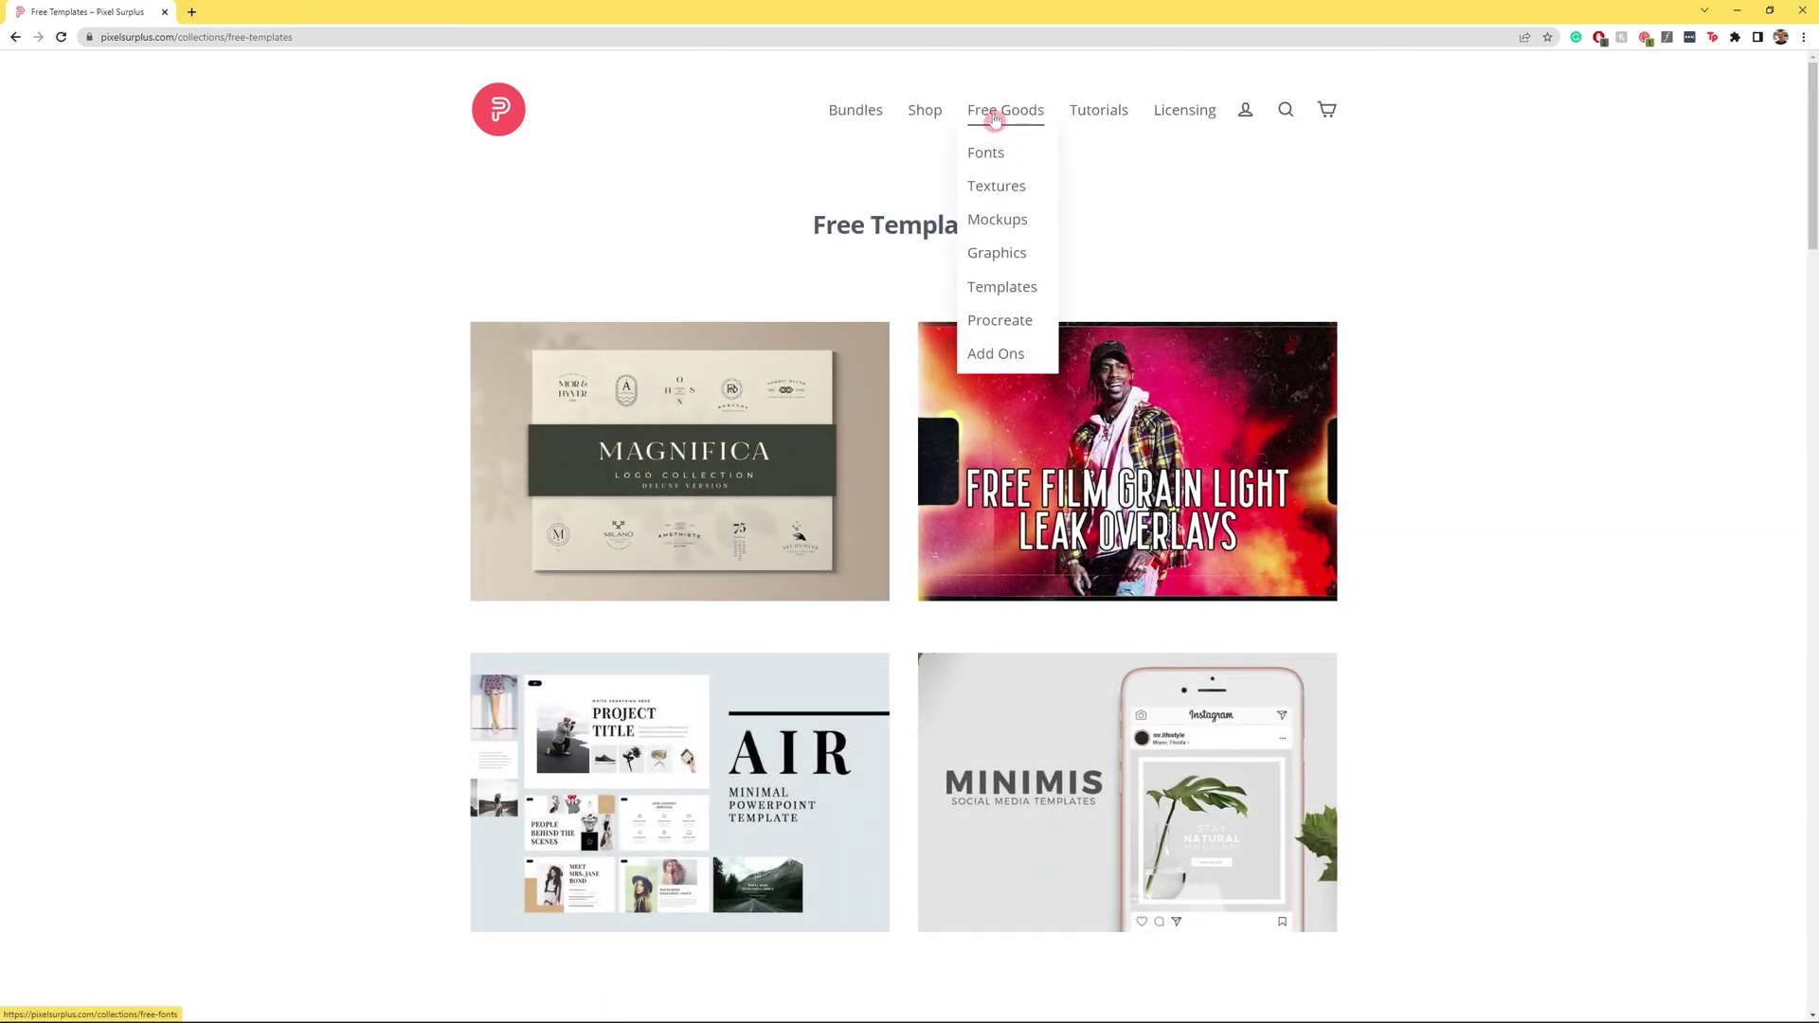
click(928, 112)
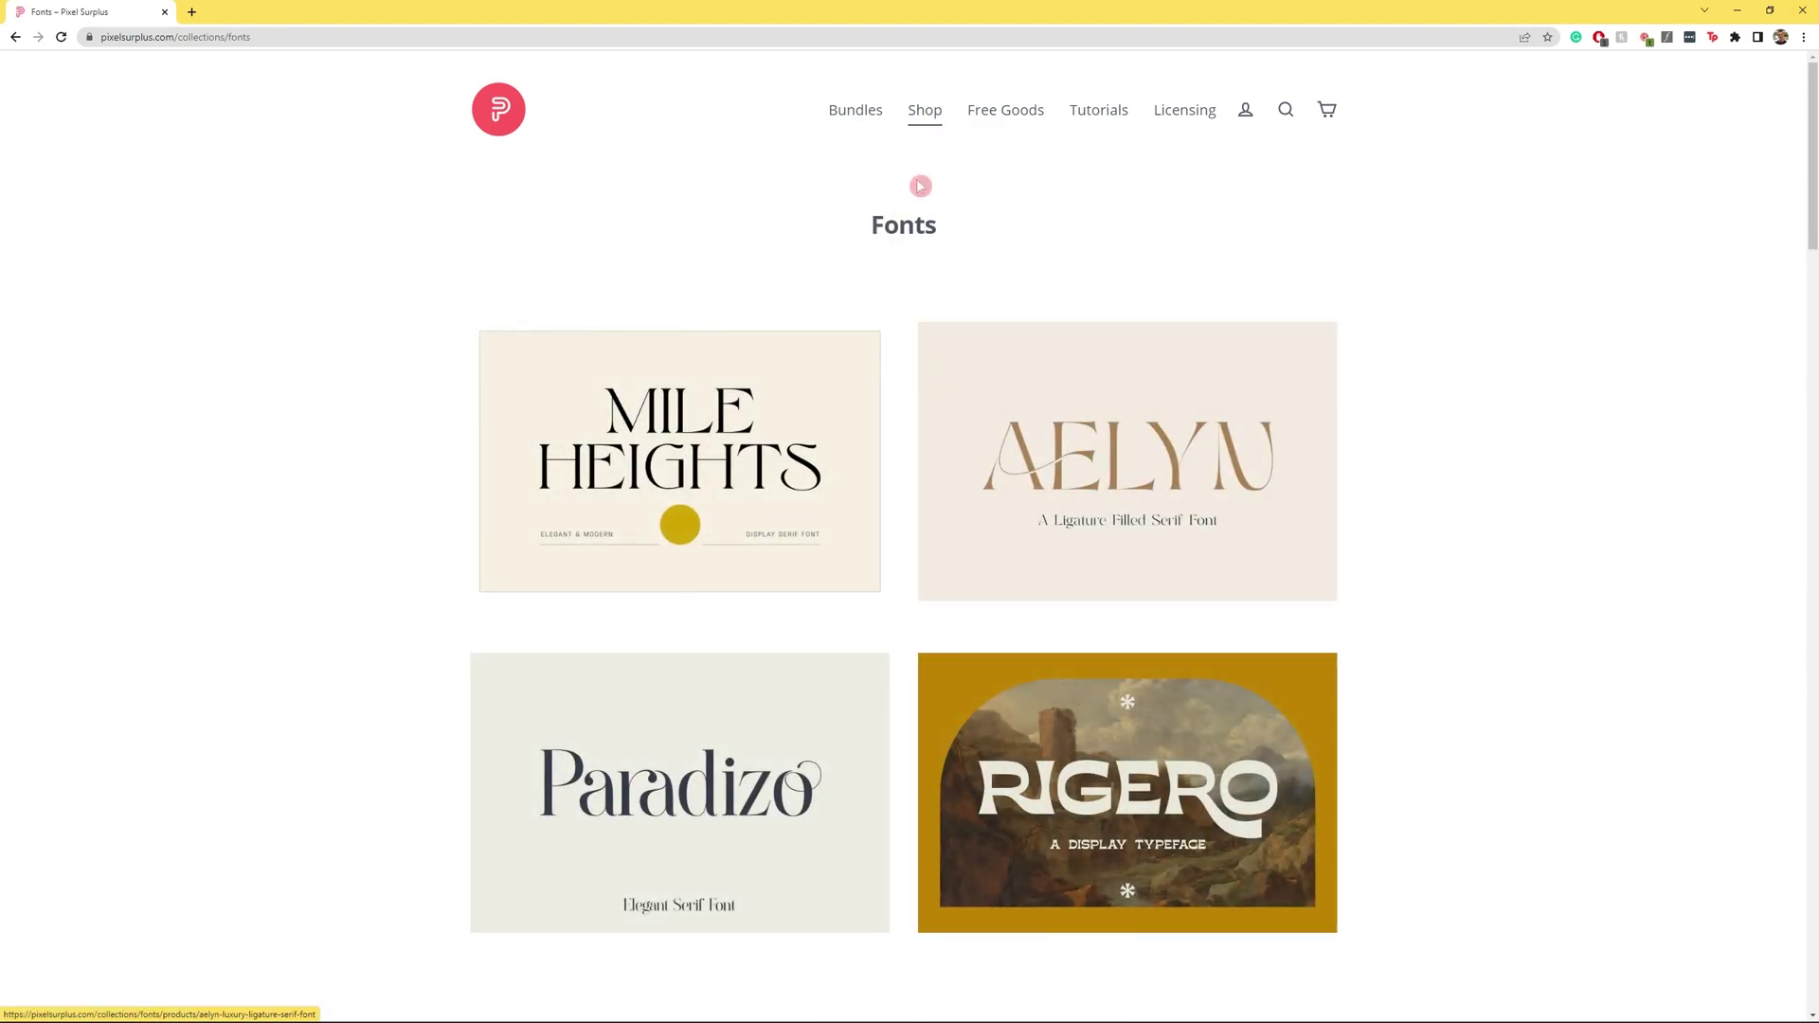
Step: From Bundles, add The Road Trip Font Collection ($29.00) to the cart
click(869, 114)
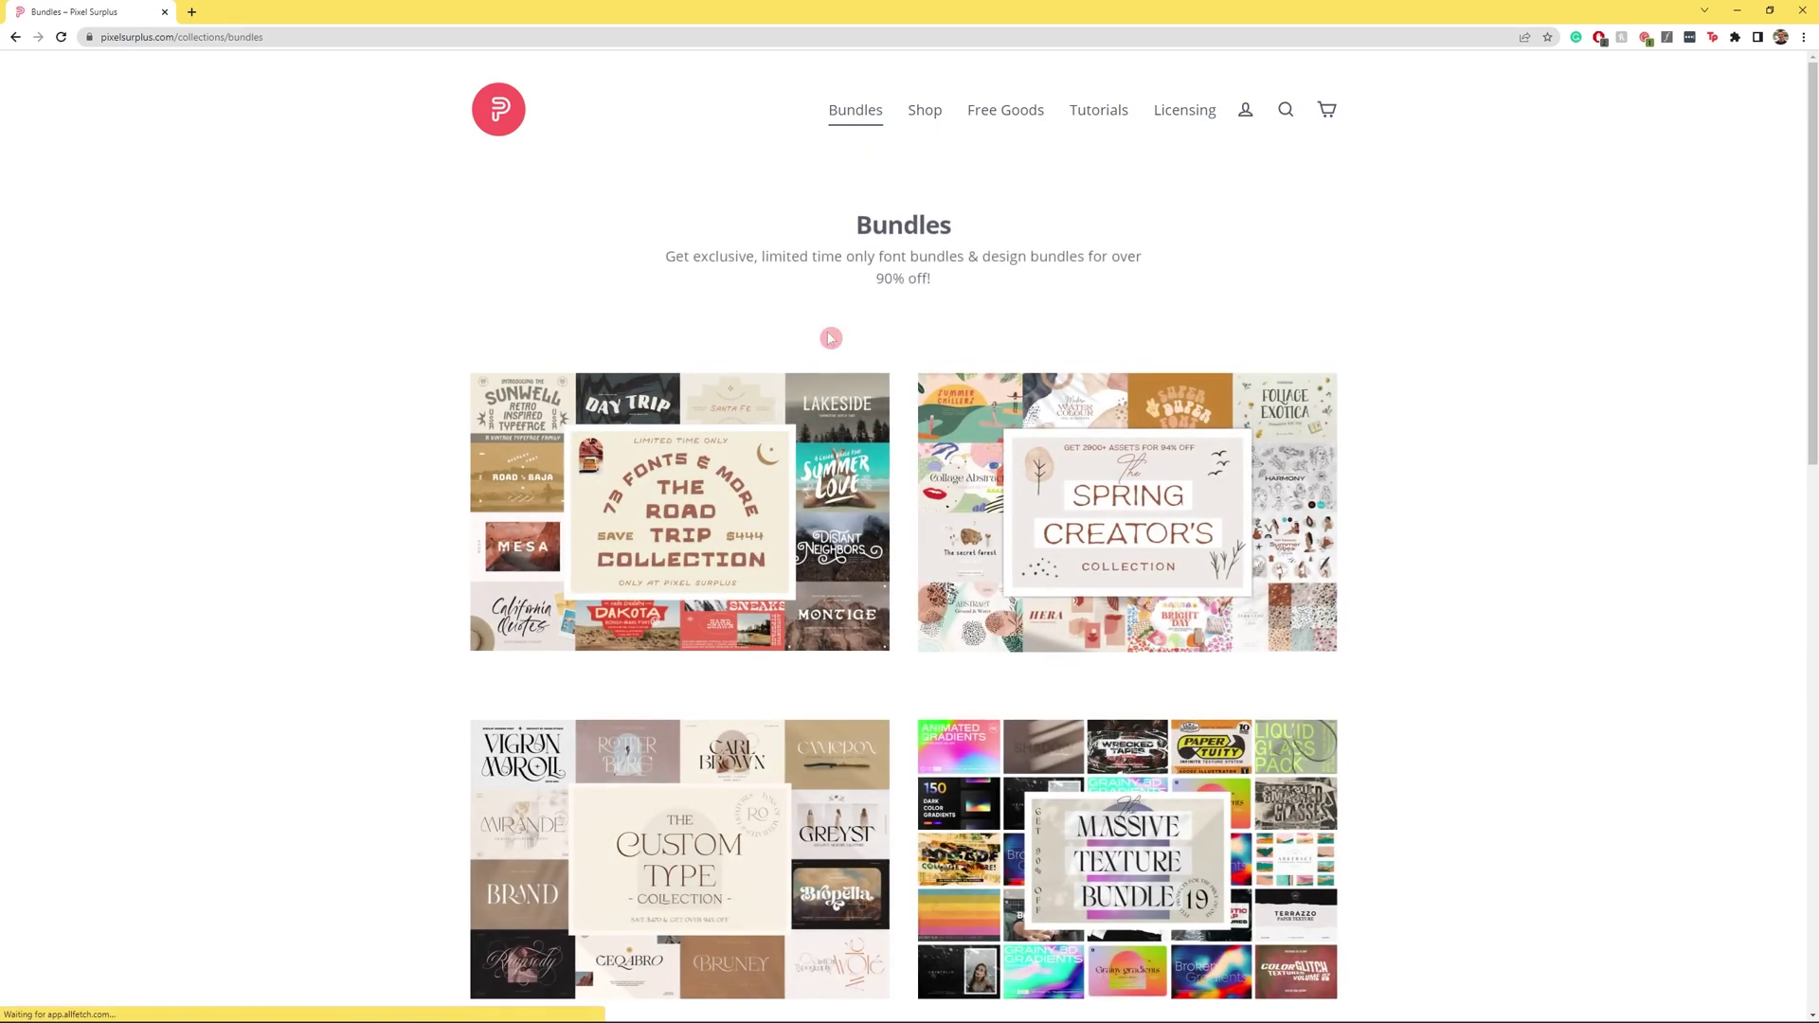
click(789, 483)
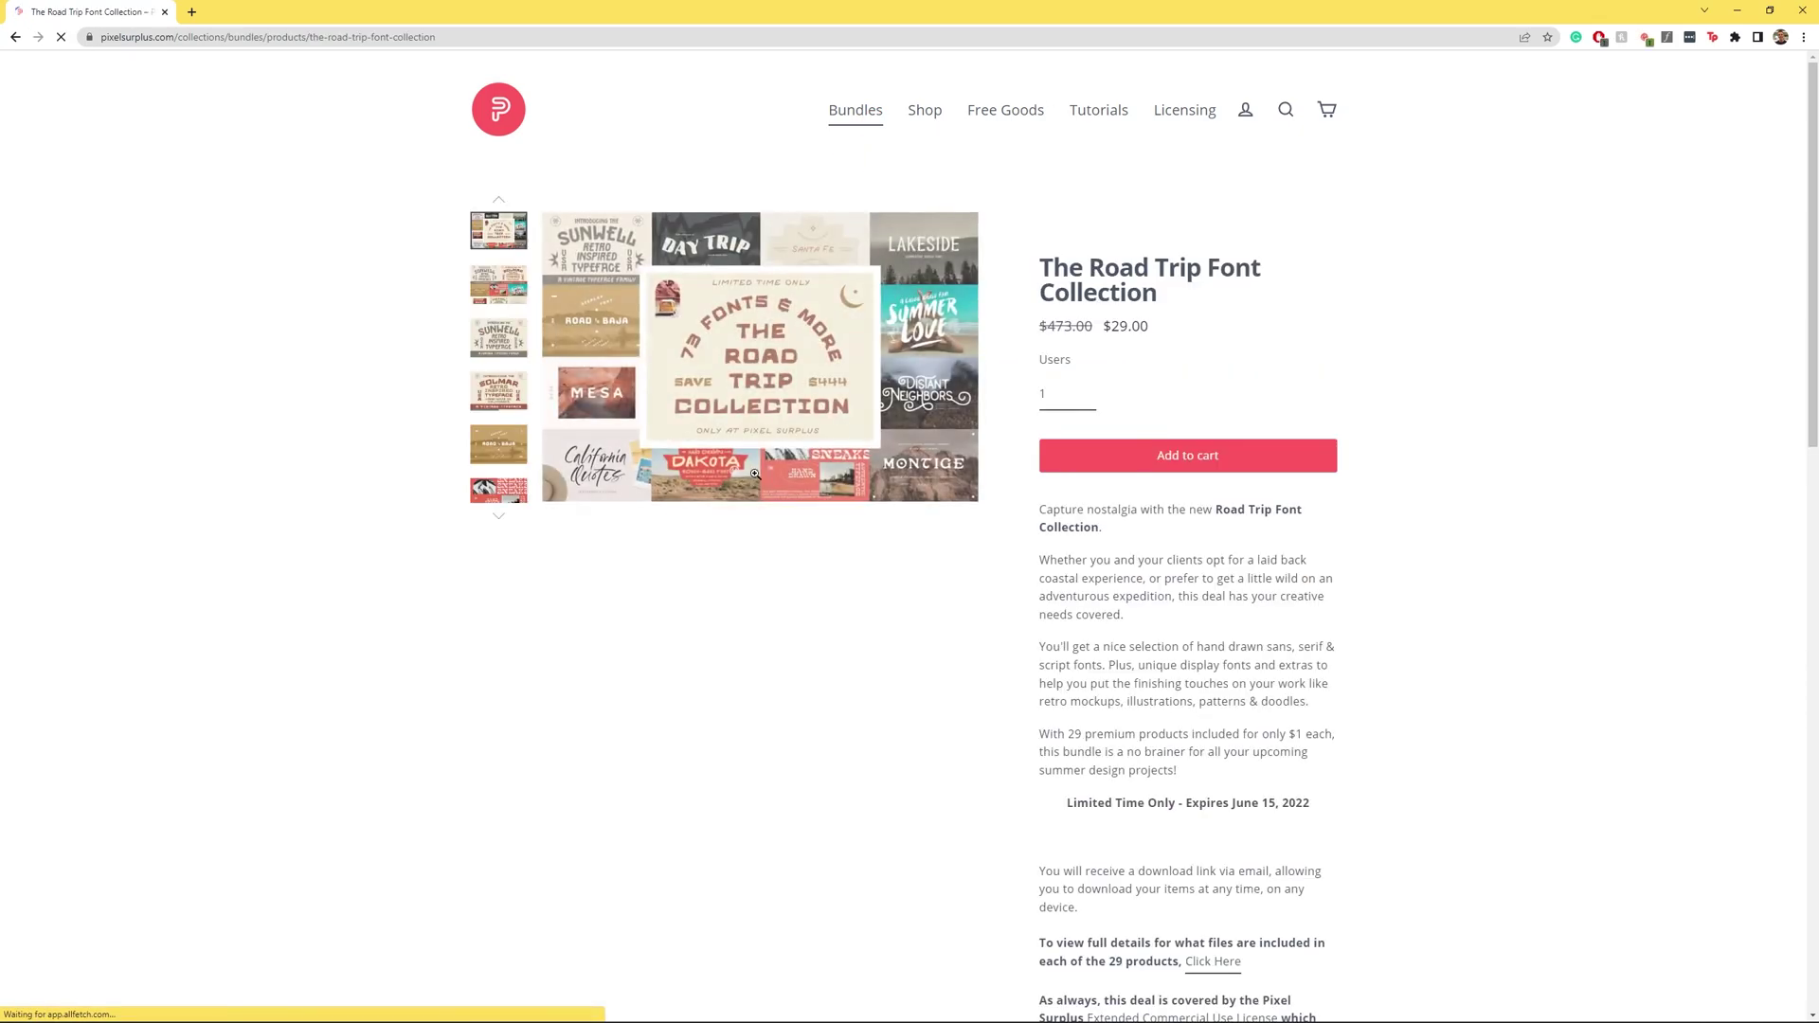
click(505, 301)
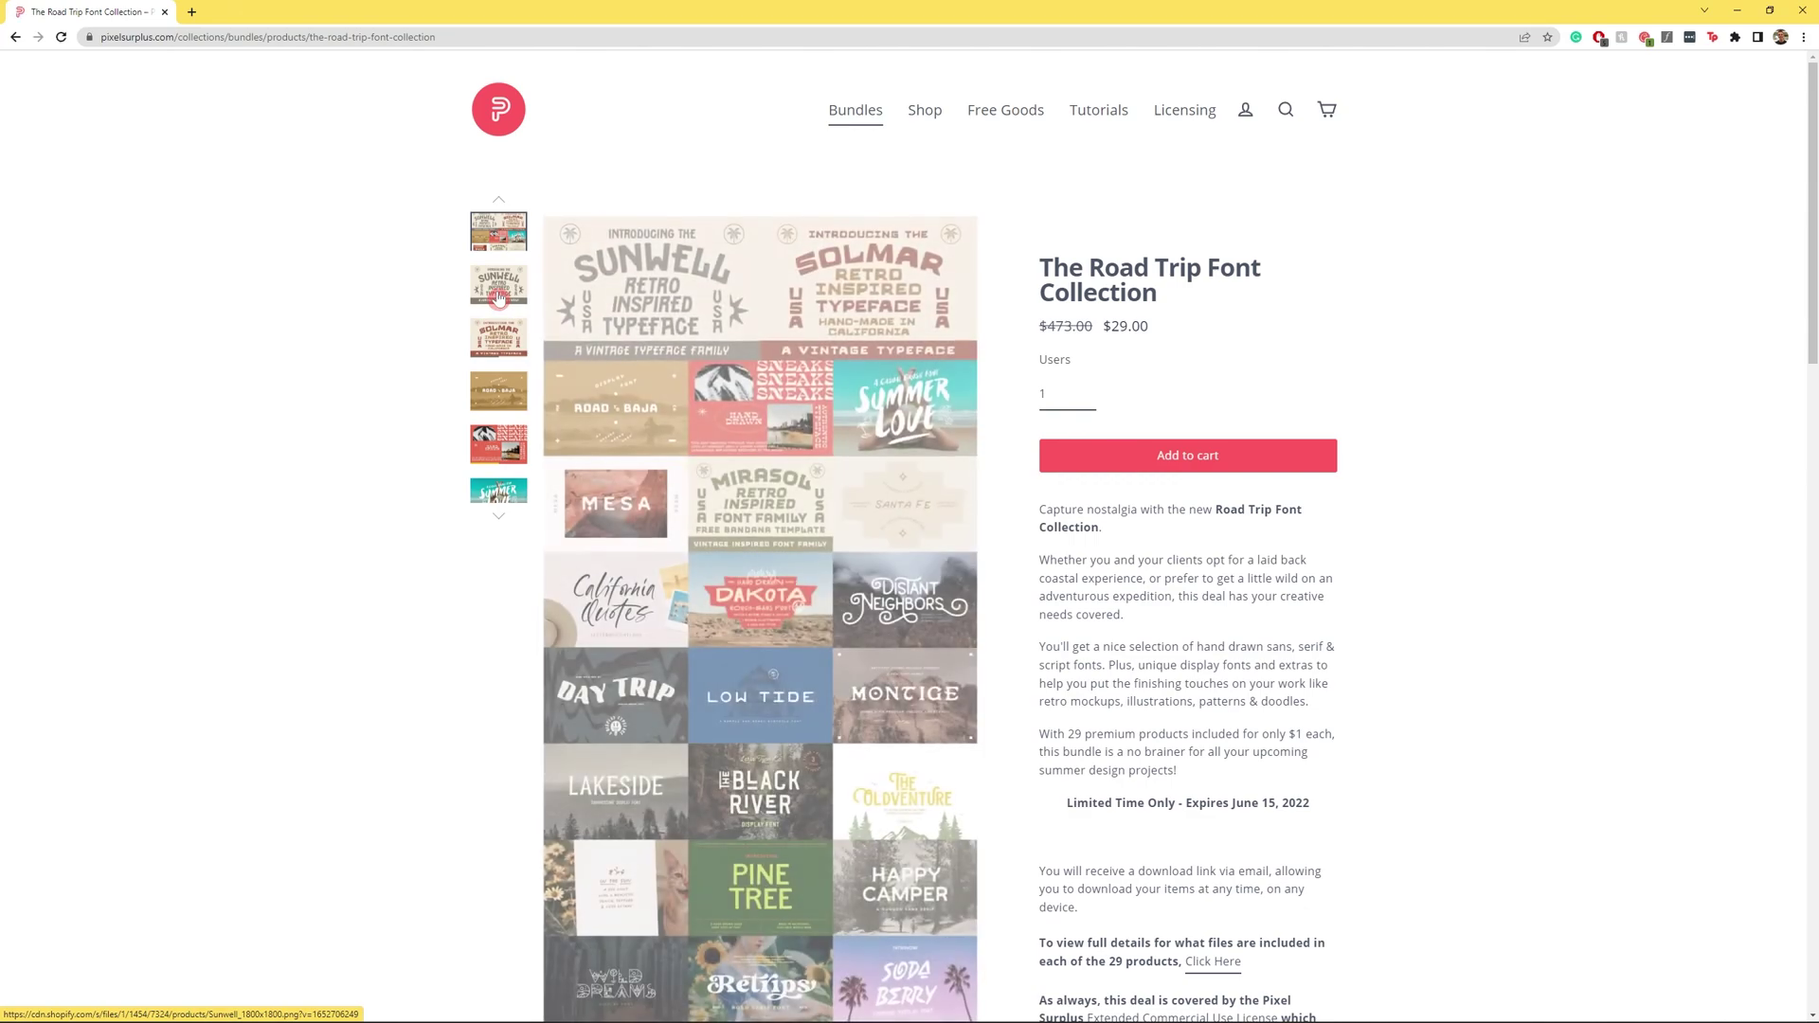
scroll(791, 382, down, 3)
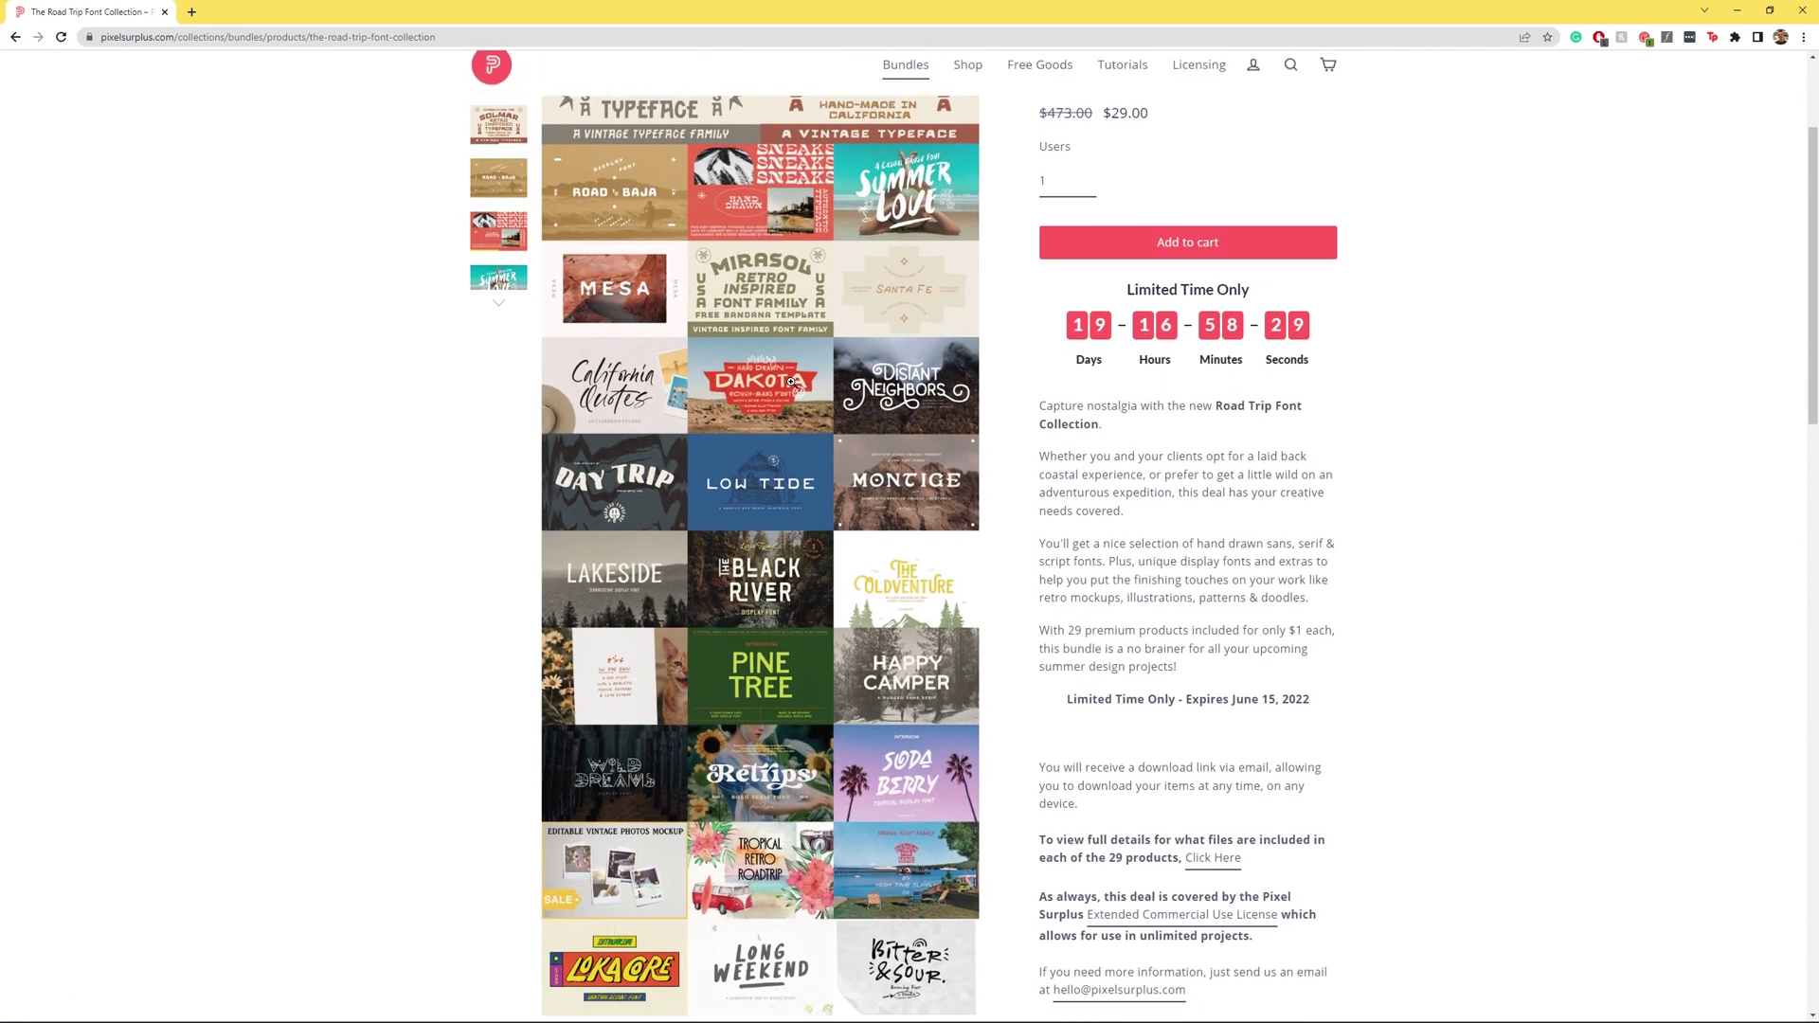
scroll(791, 382, up, 3)
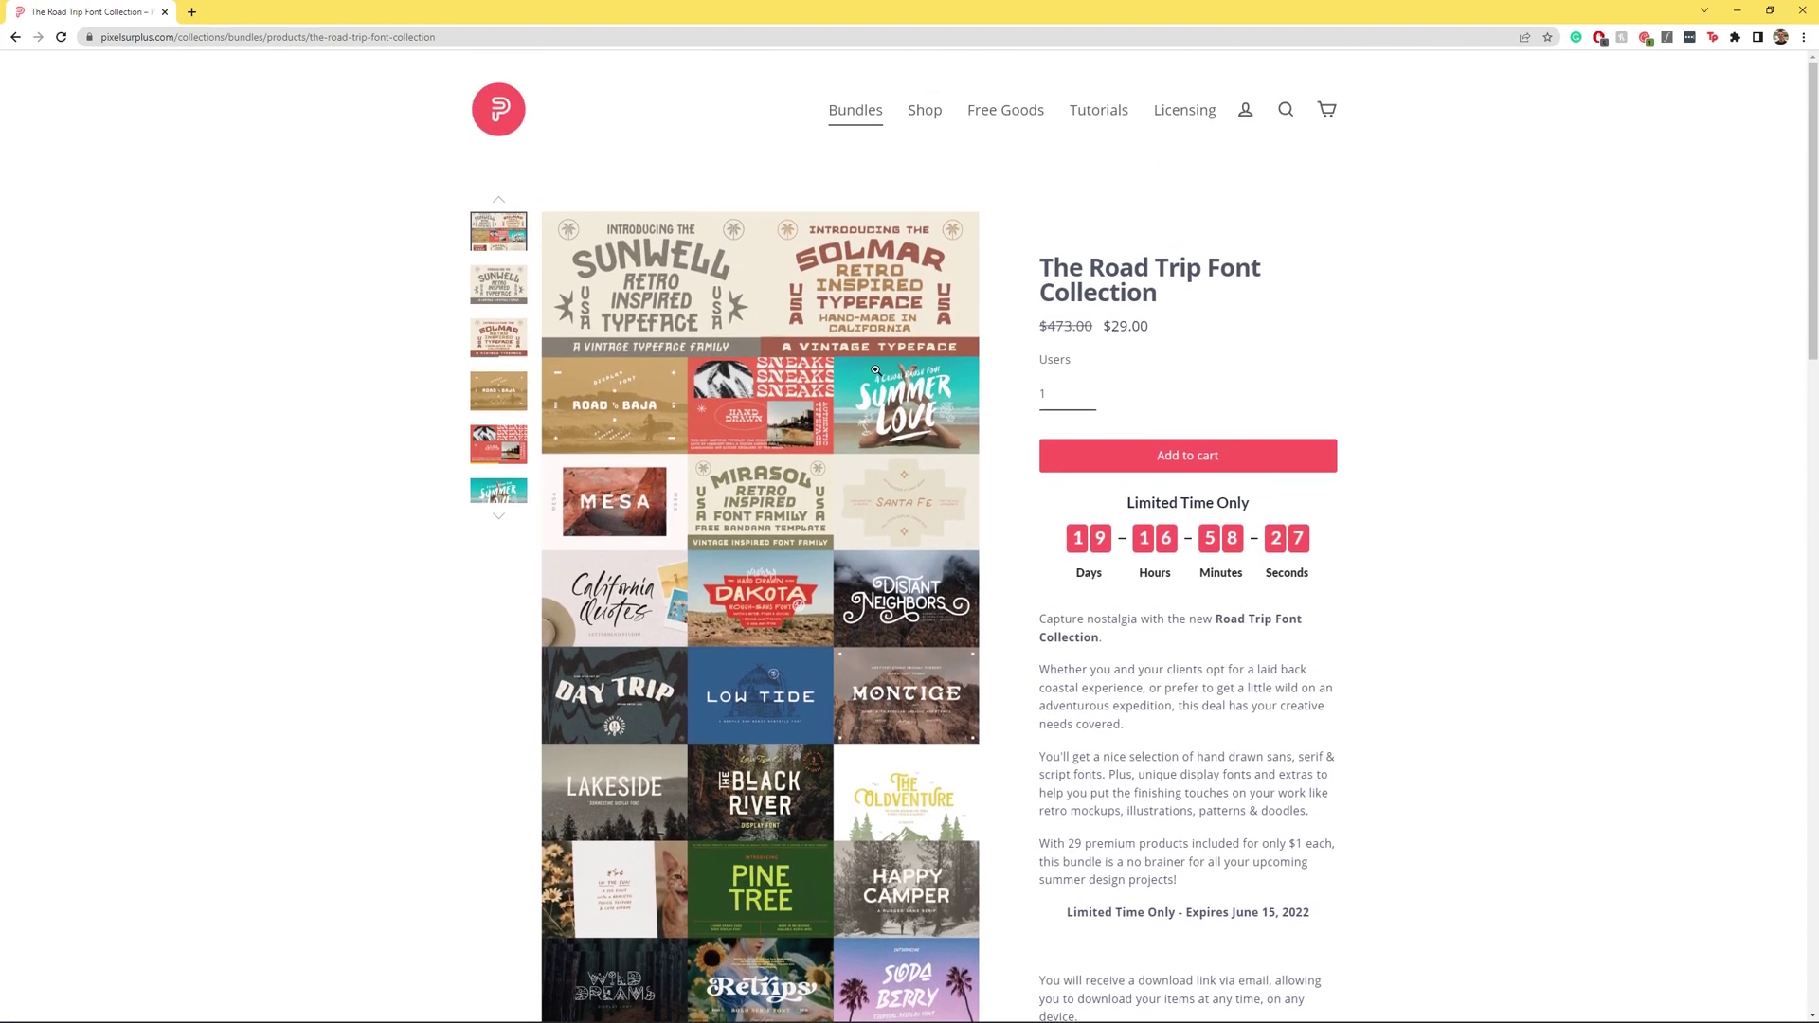
click(1103, 469)
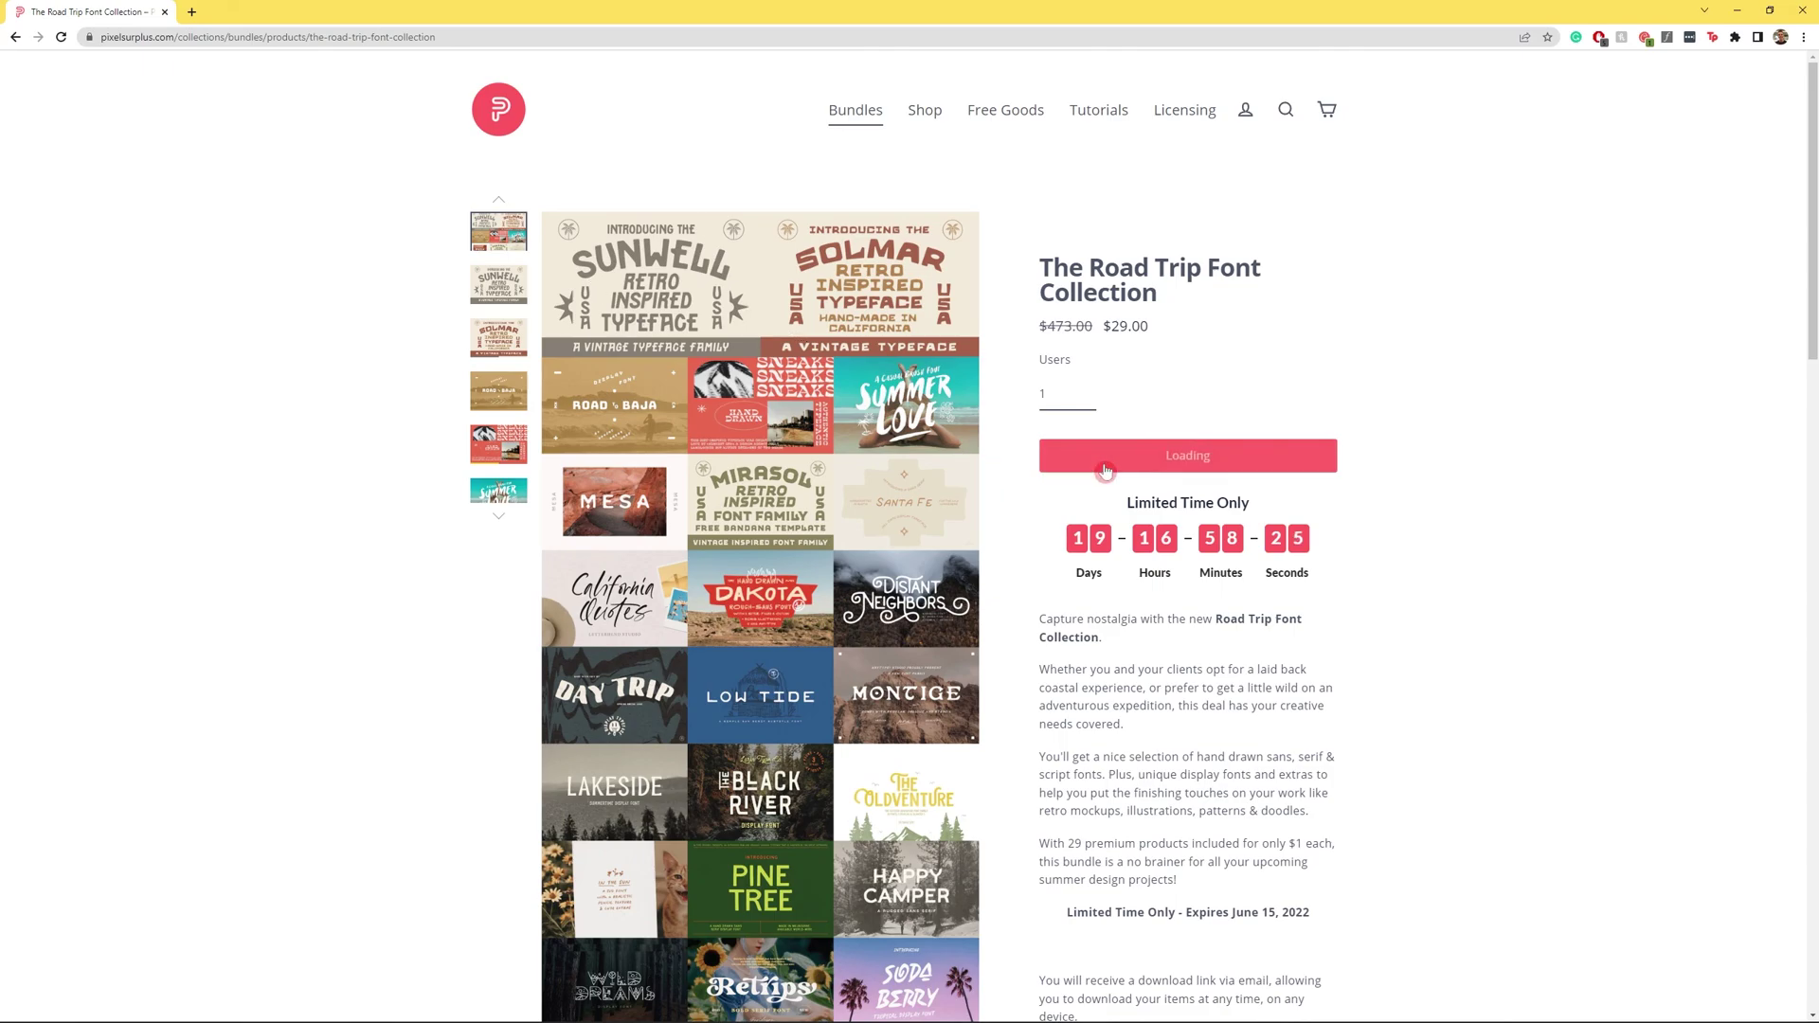